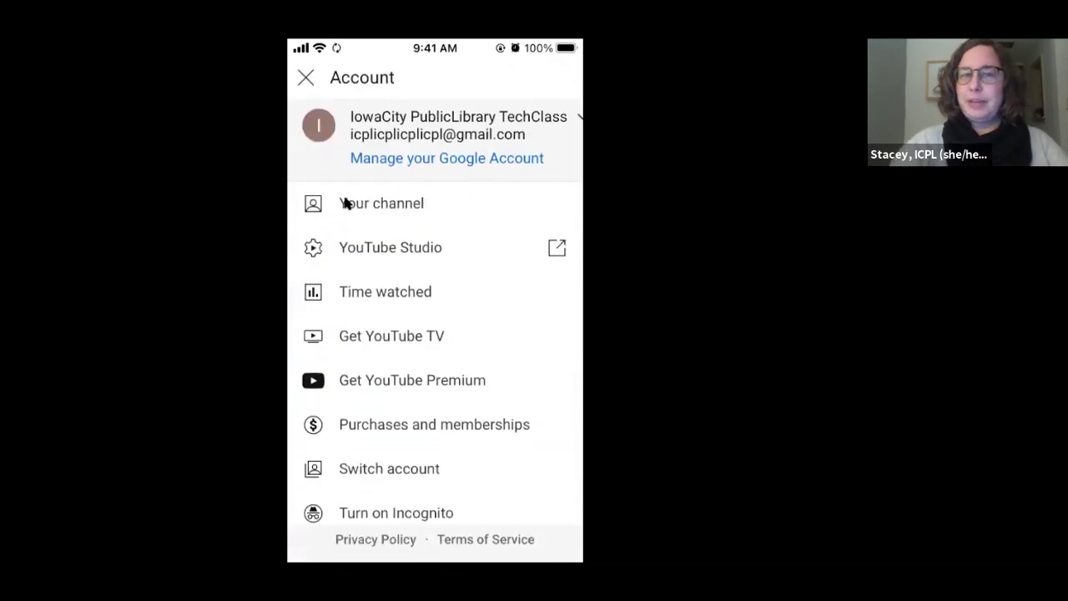
Start a video upload with the 15-second garden clip and trim its length to 12 seconds.
left_click(306, 78)
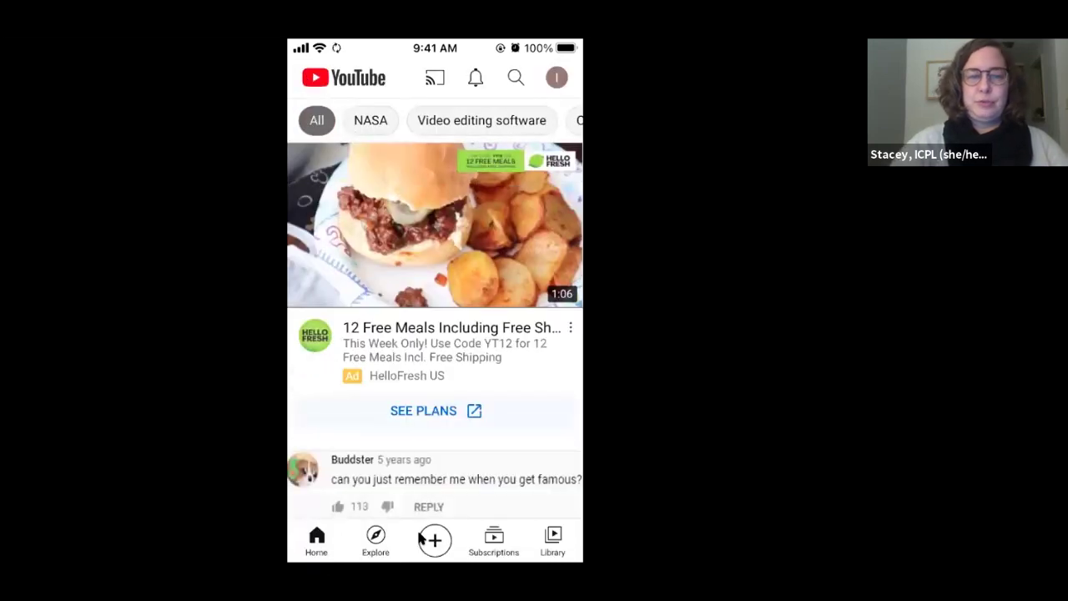
left_click(432, 542)
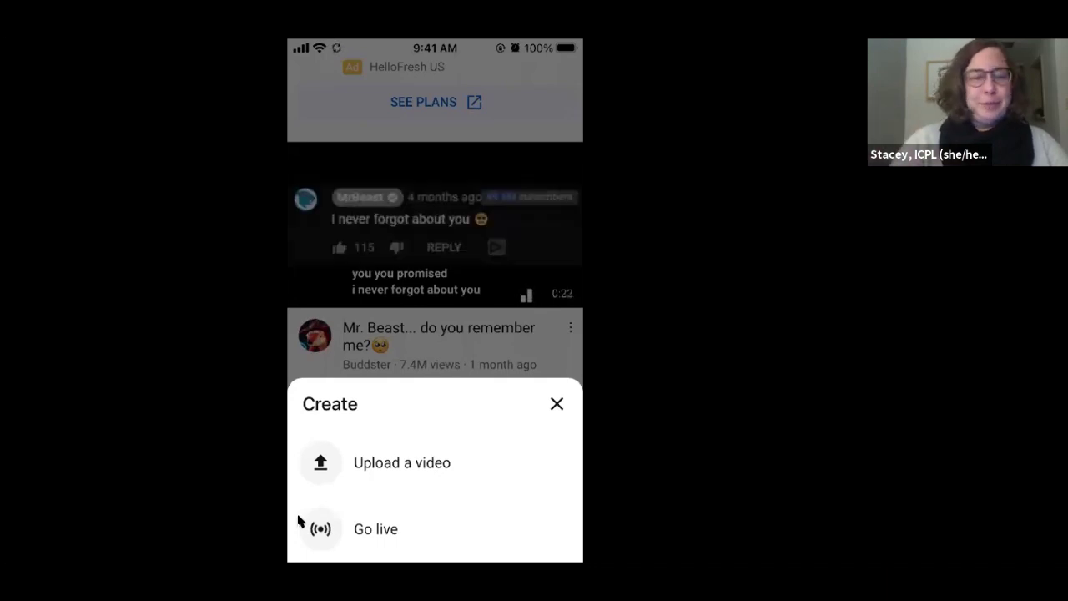
left_click(465, 473)
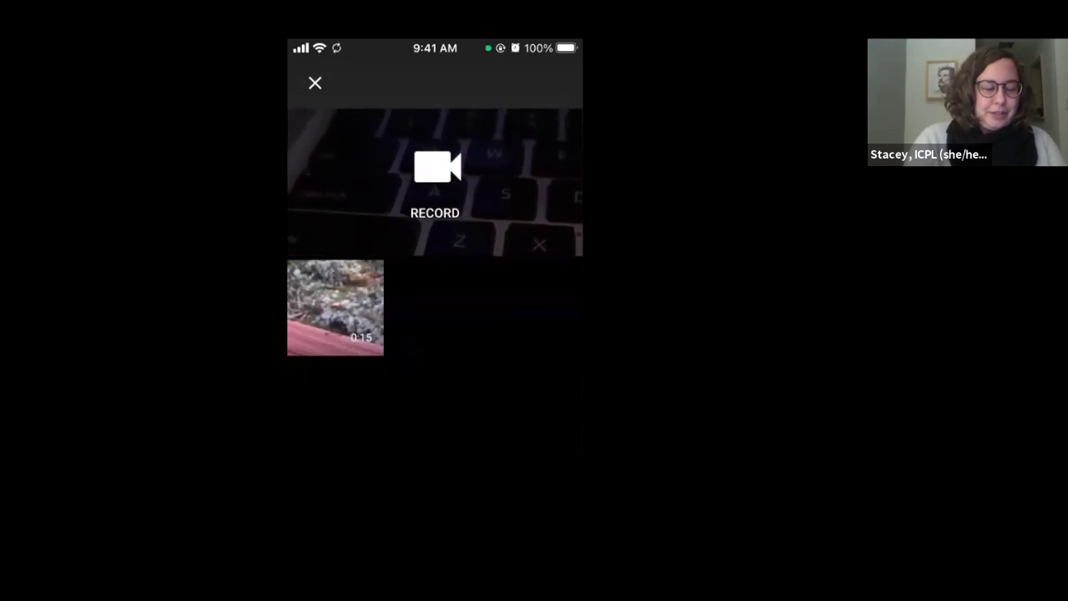
left_click(386, 325)
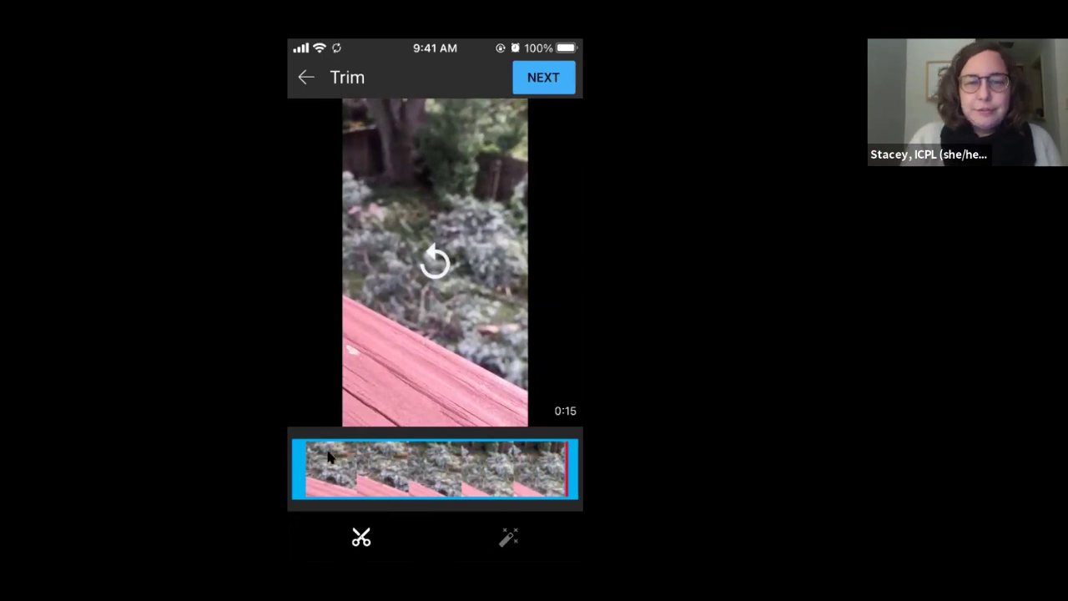
left_click_drag(308, 451, 309, 457)
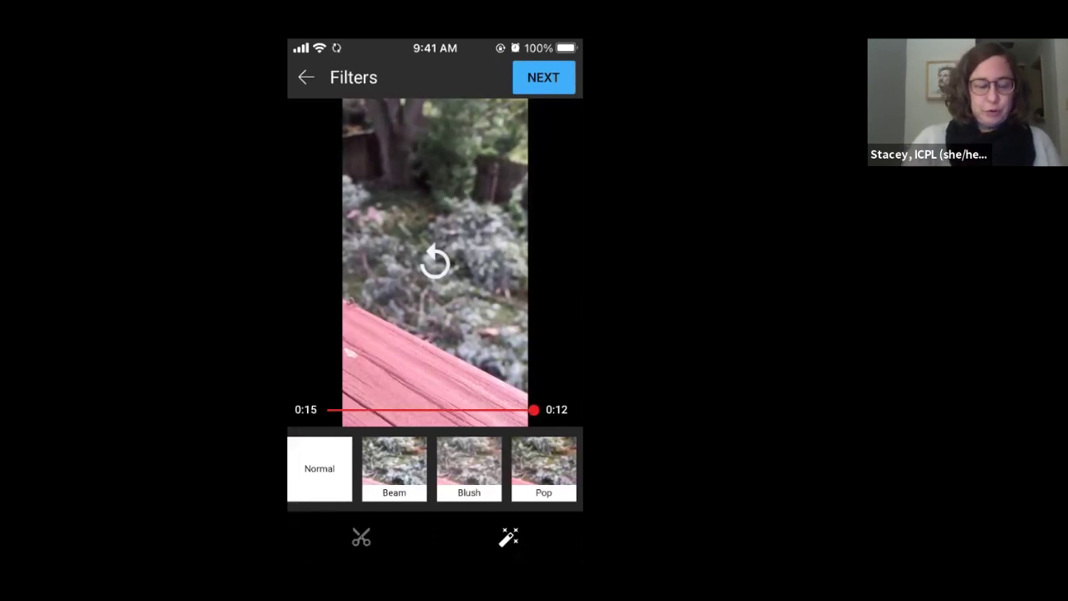
Try the Beam, Blush, Pop, Crush and Glow filters on the trimmed clip.
left_click(394, 468)
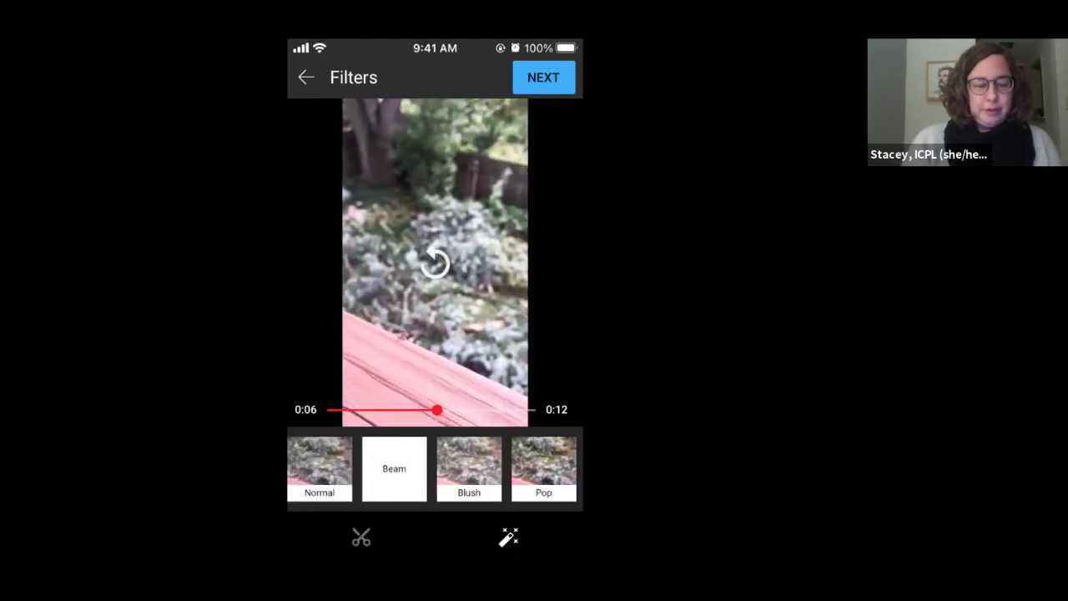
left_click(468, 468)
left_click(543, 468)
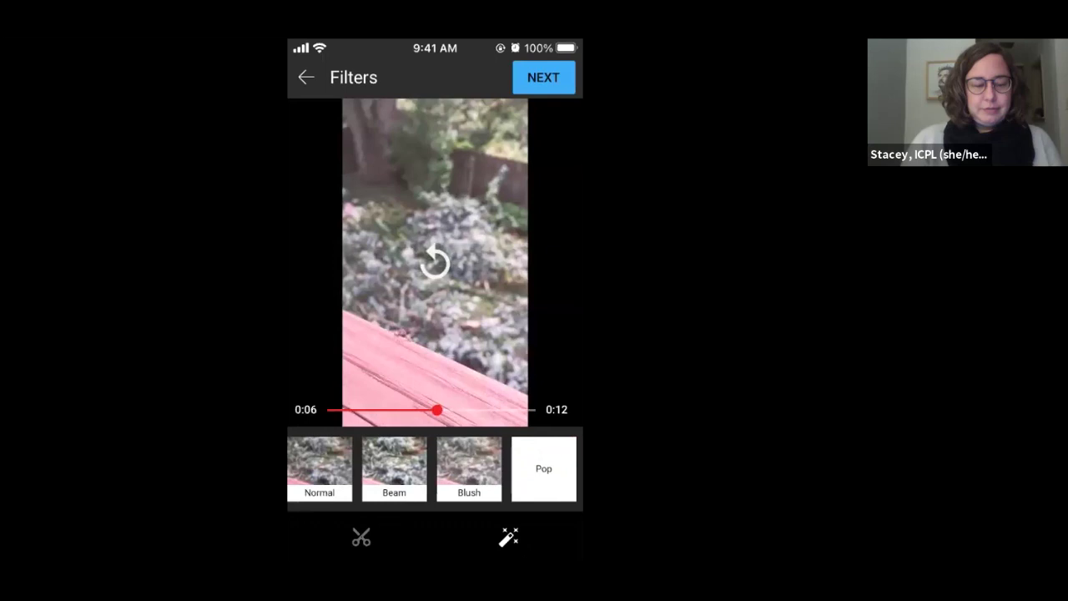
left_click(499, 468)
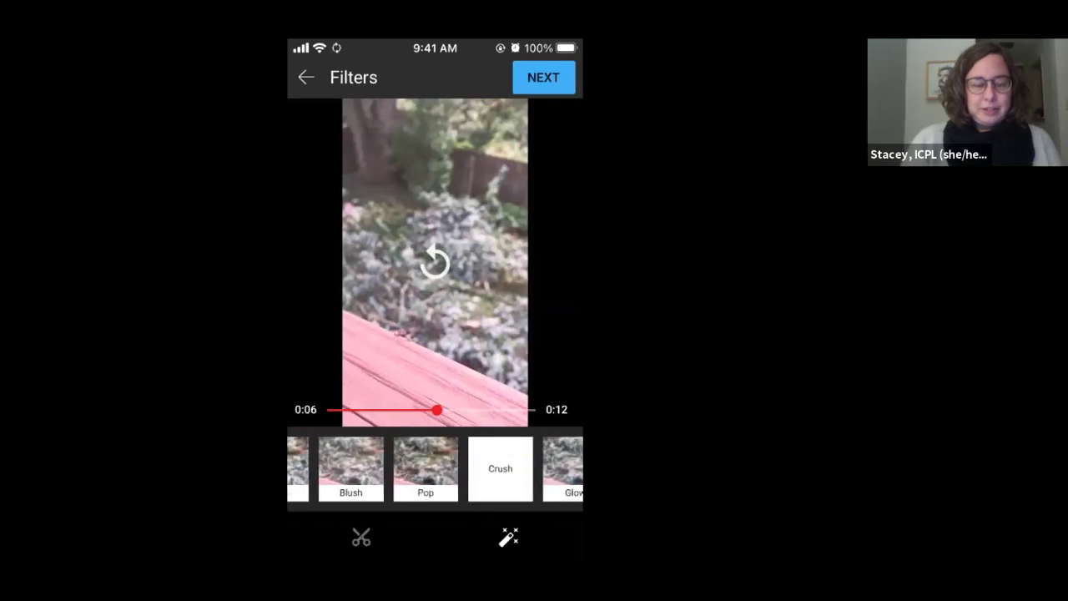
left_click(563, 468)
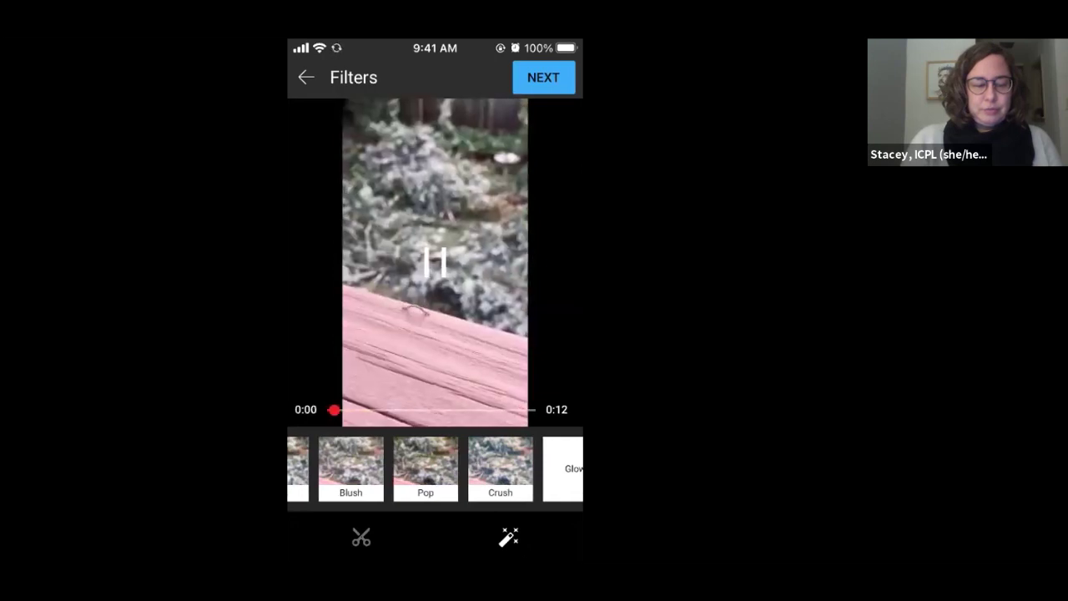
left_click(499, 468)
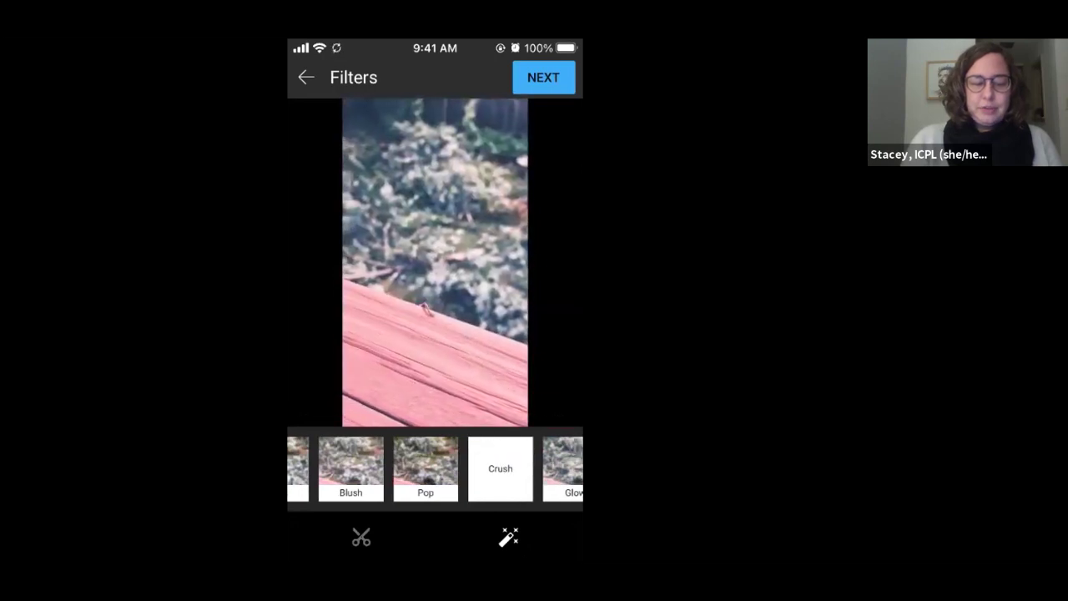
left_click(426, 469)
left_click(351, 468)
Try the Slate, Noir, Dawn, Bubbles, Dance Party and Dream filters on the clip.
scroll(435, 468, "right", 3)
left_click(477, 468)
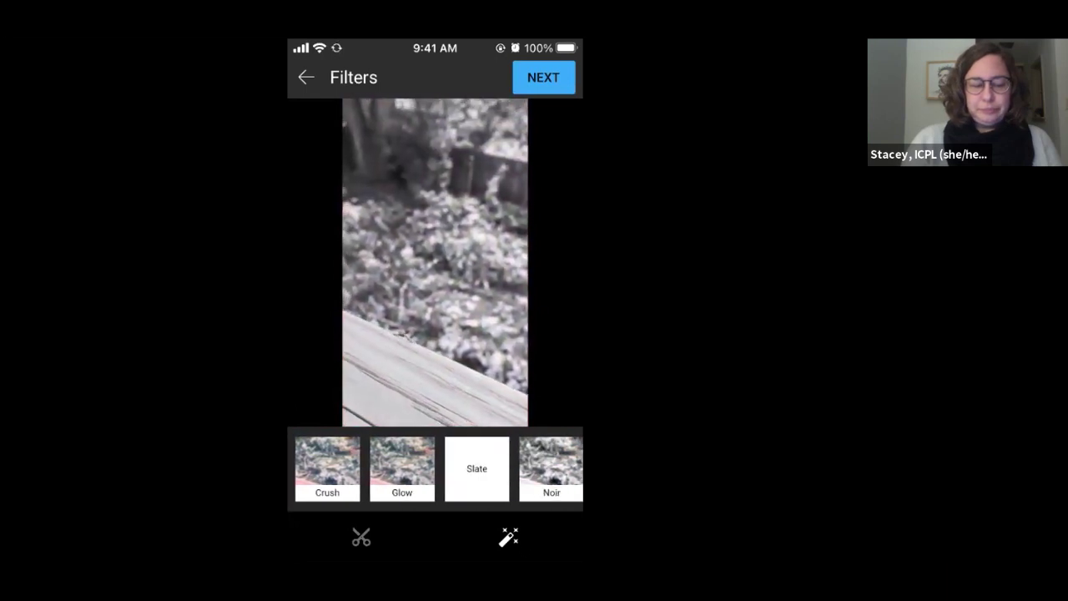
left_click(552, 468)
scroll(435, 468, "right", 2)
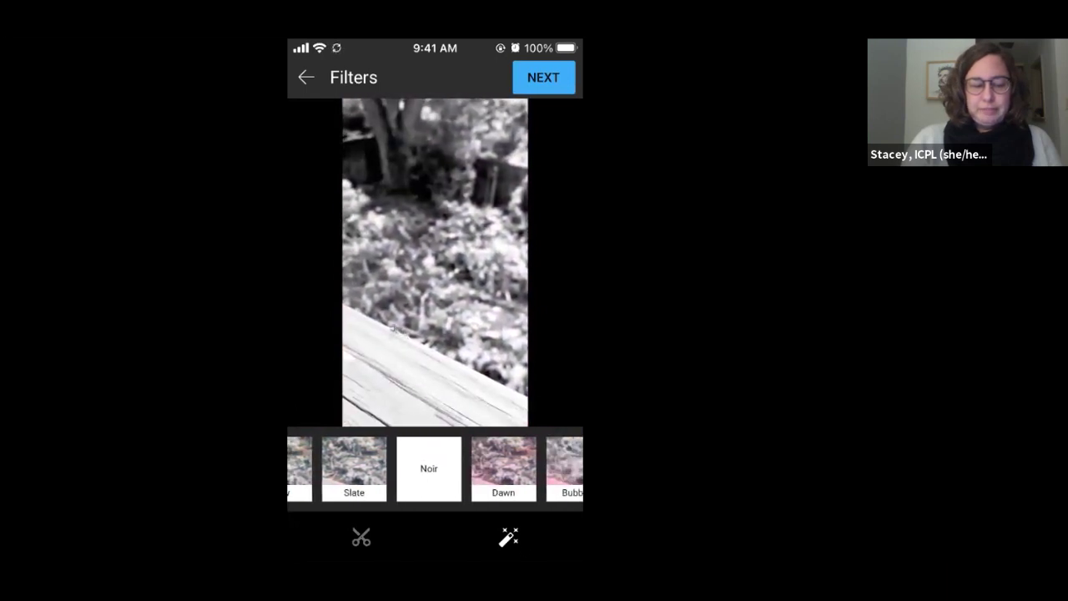
left_click(503, 468)
left_click(564, 468)
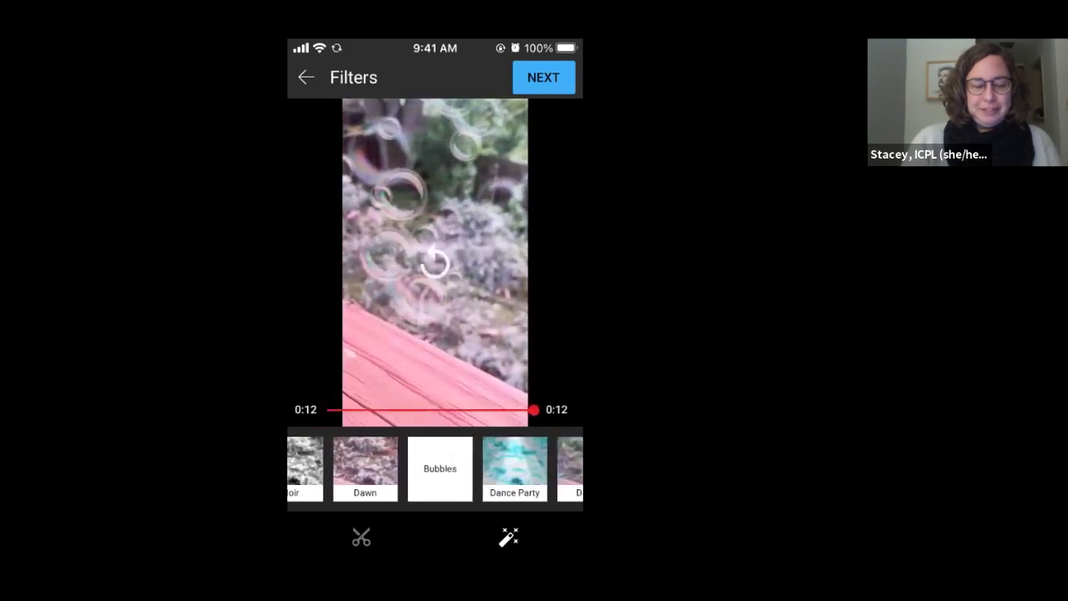
left_click(514, 468)
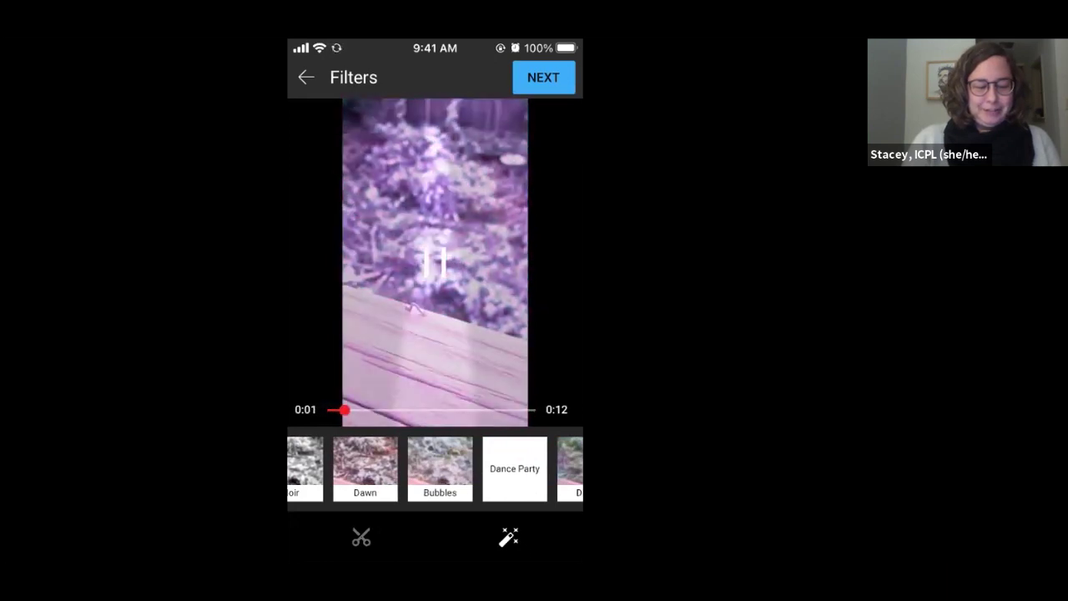
left_click(501, 468)
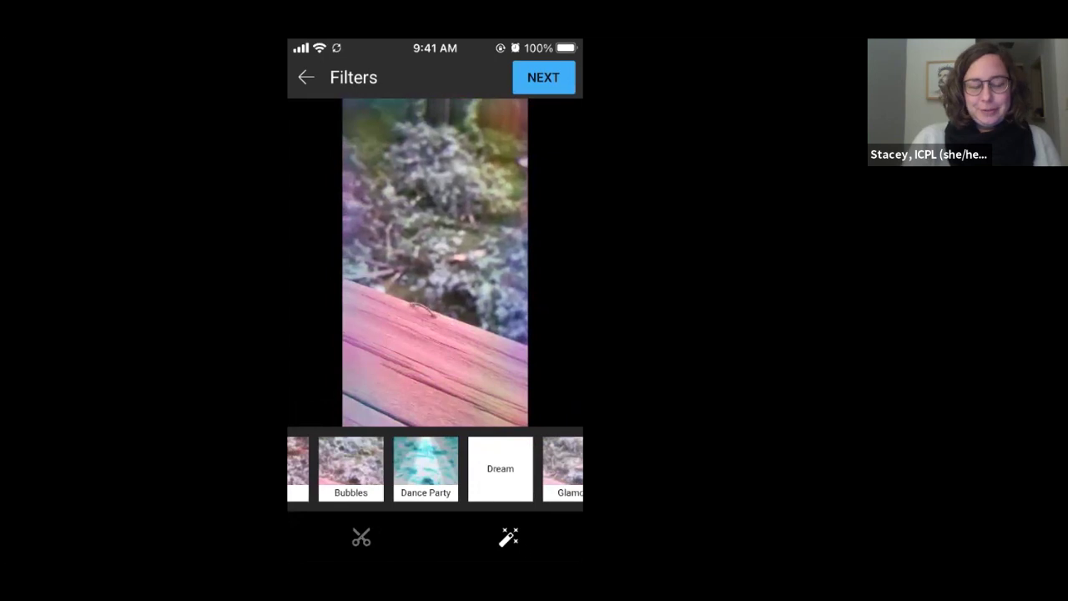
Apply the 8mm filter to the clip and continue to the video details.
left_click(543, 468)
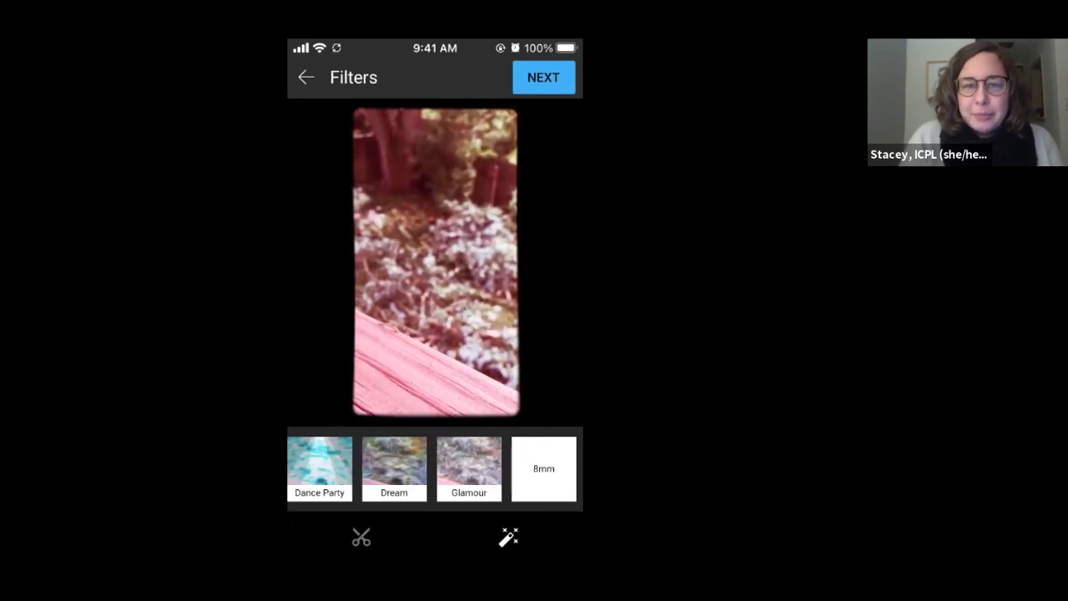
left_click(543, 76)
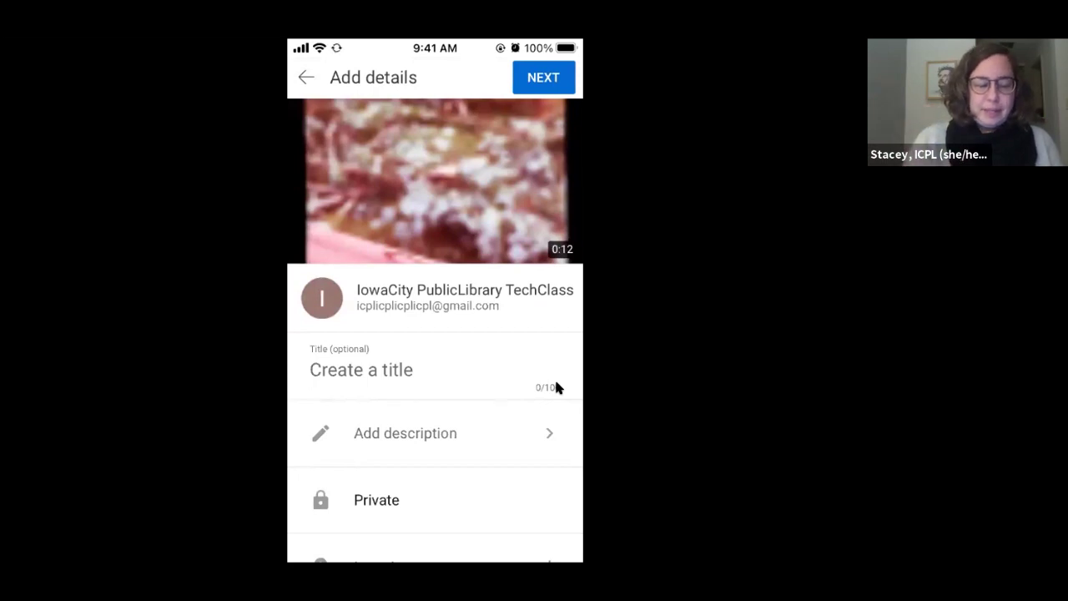
Title the video "Worm" and set its visibility to Public.
left_click(556, 386)
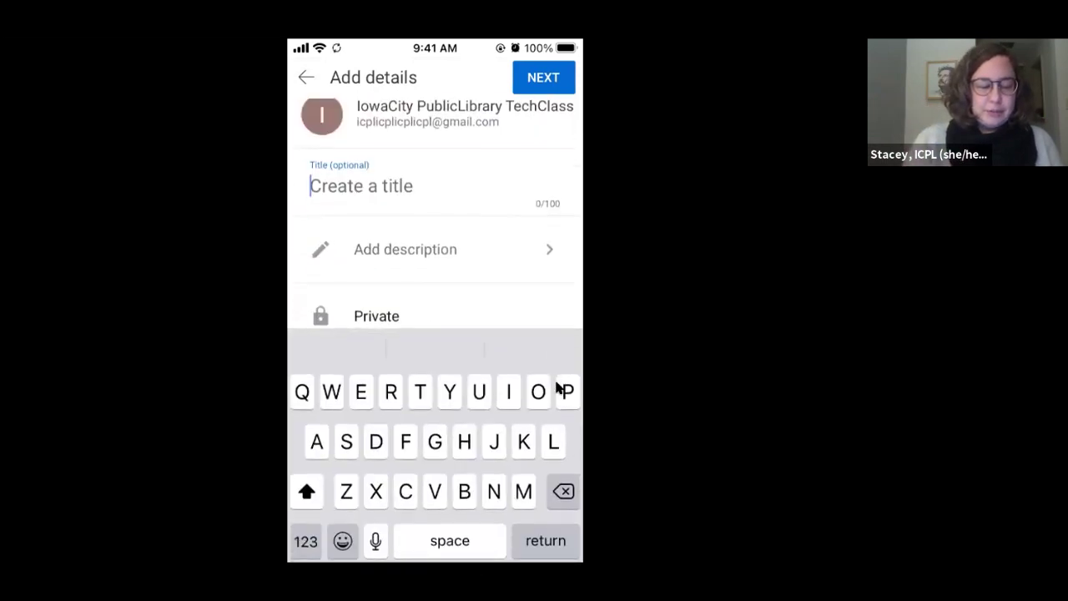
type("Worm")
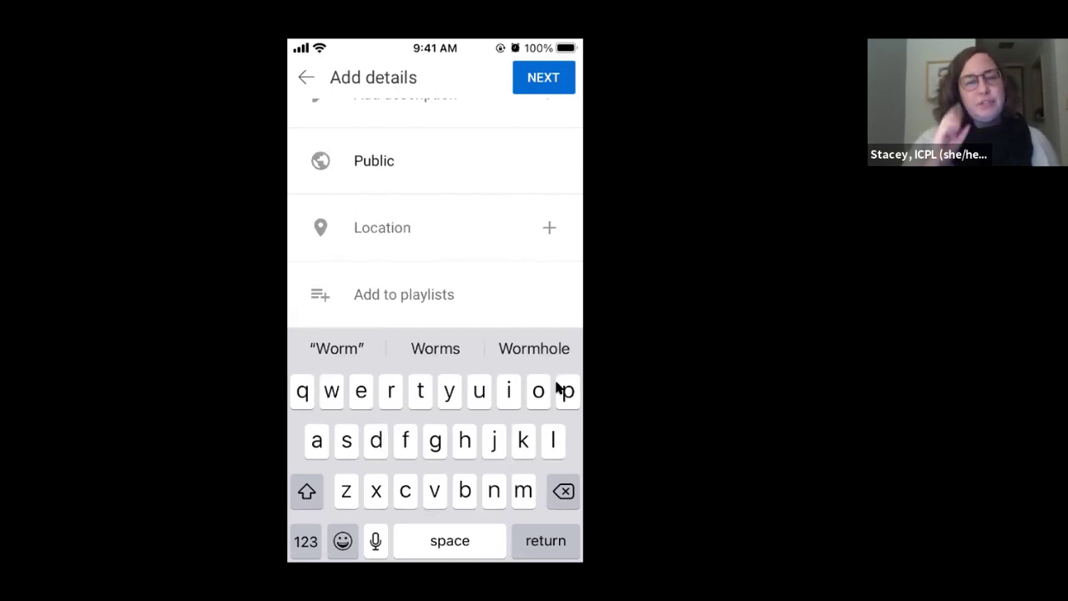
scroll(557, 388, "up", 5)
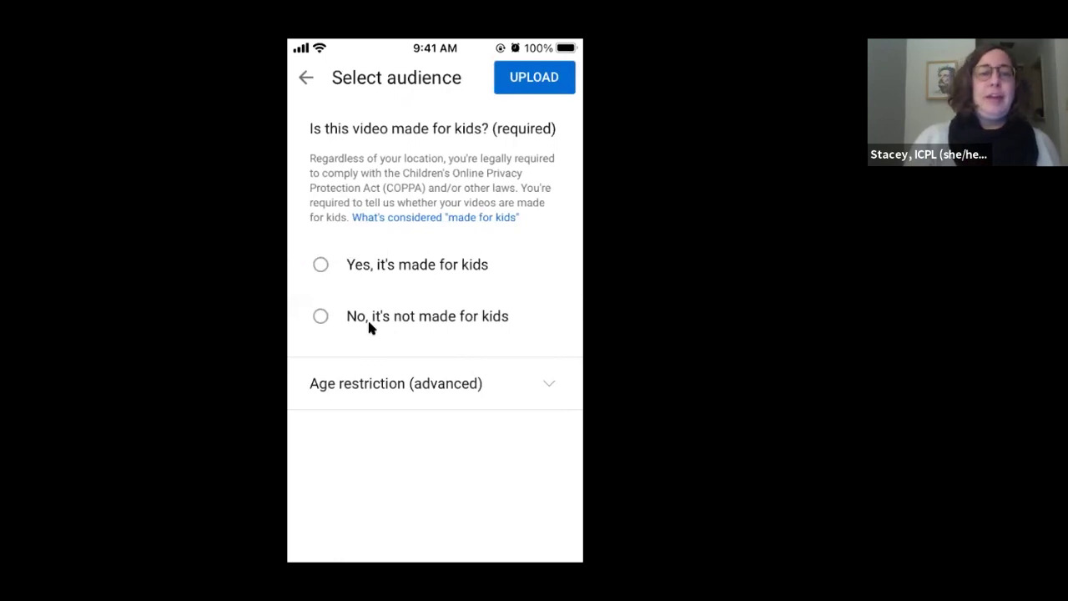
Declare the video as not made for kids and upload it.
left_click(321, 317)
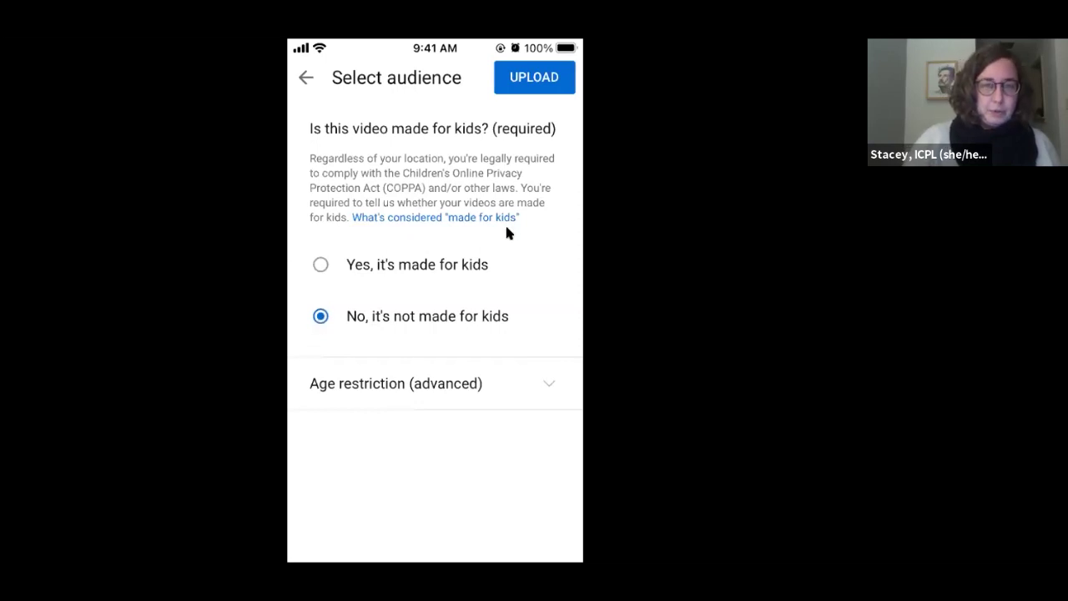
left_click(531, 93)
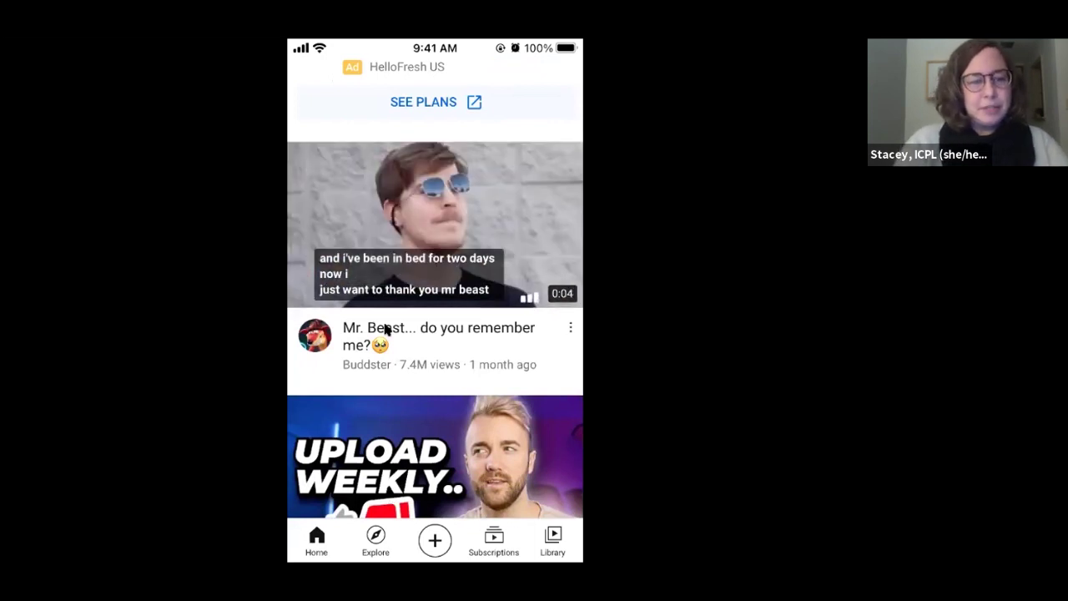
Go to the account's own channel and open the newly uploaded Worm video.
scroll(386, 330, "up", 1)
scroll(384, 326, "up", 10)
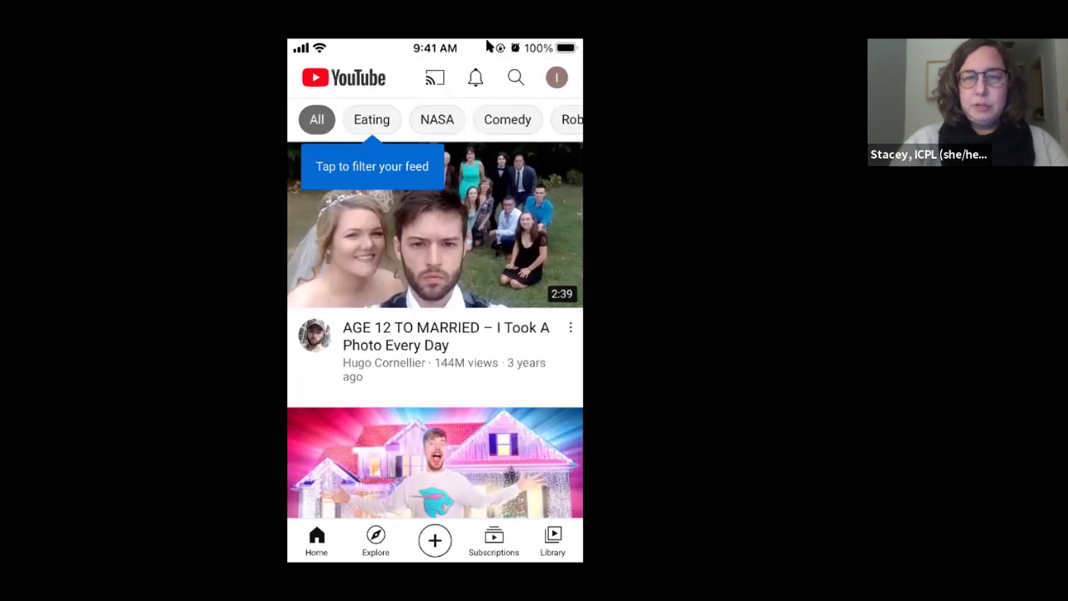
left_click(556, 78)
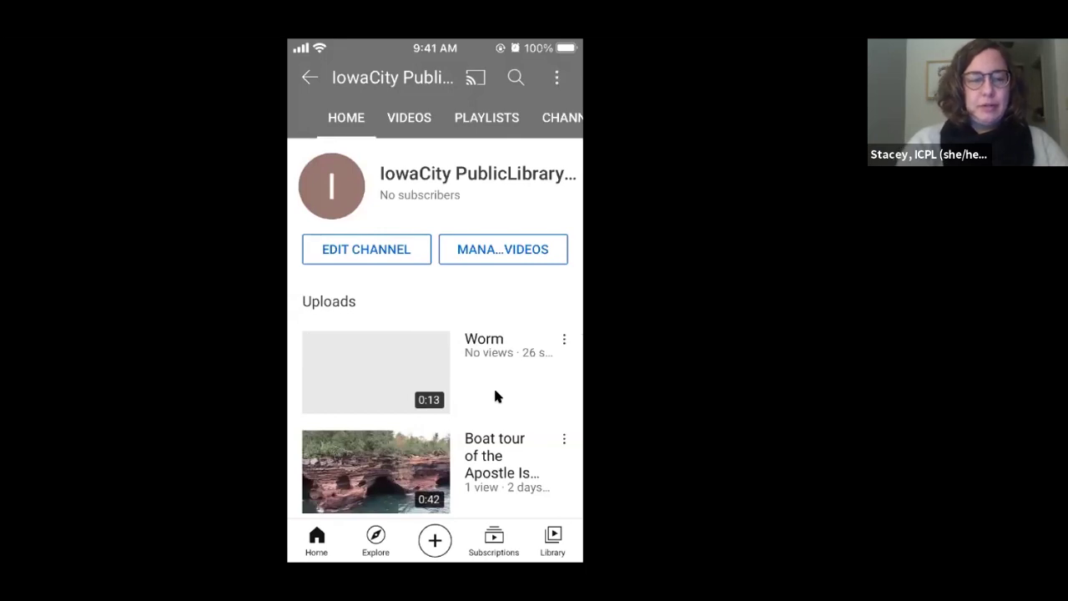
left_click(396, 361)
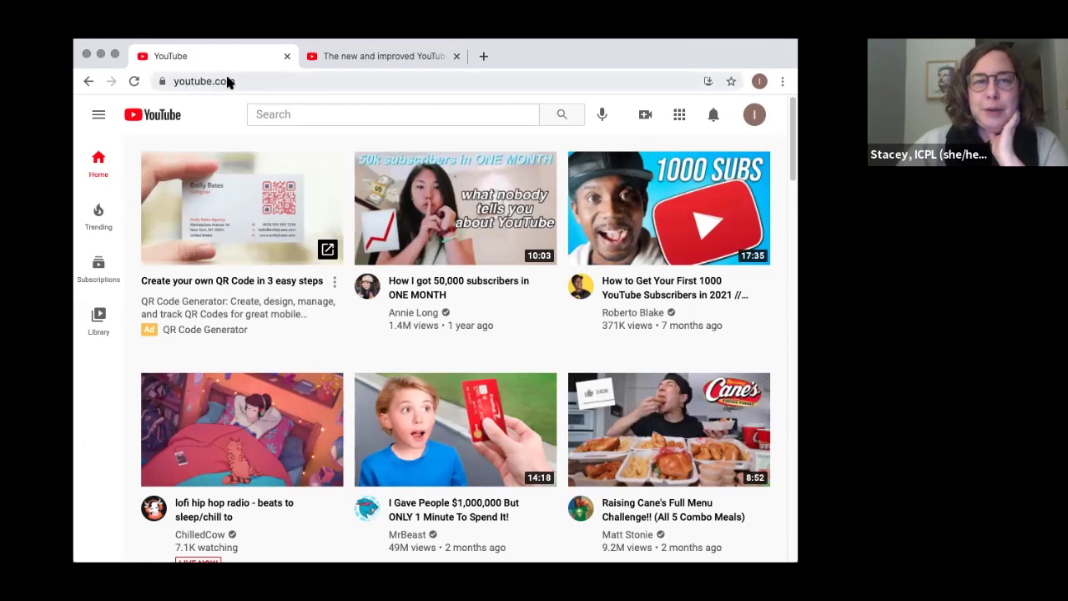
On YouTube in the desktop browser, open the account's own channel and view its list of uploaded videos.
left_click(755, 117)
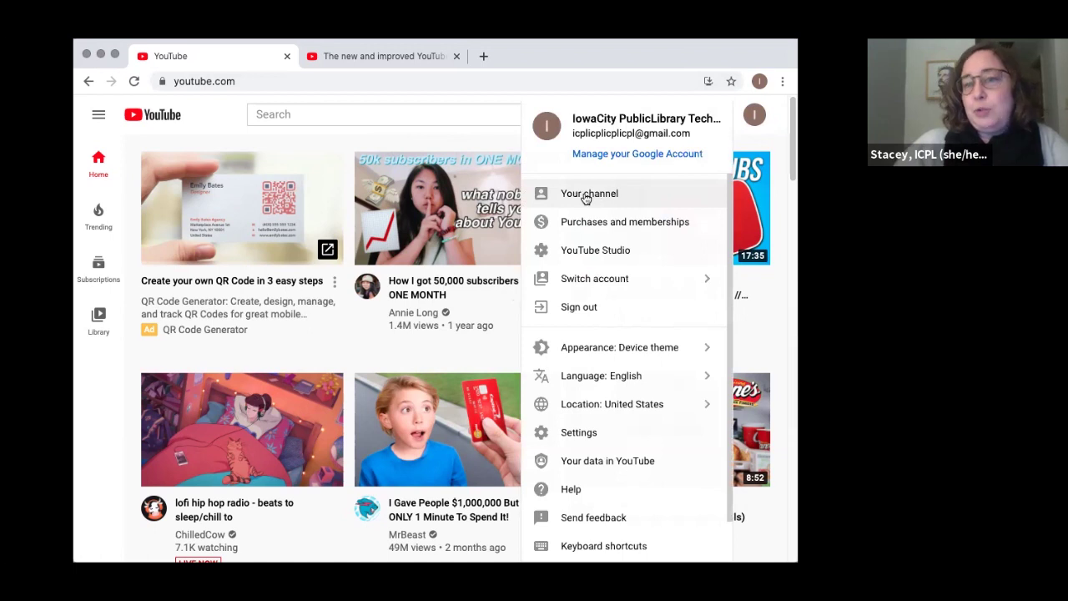
left_click(590, 197)
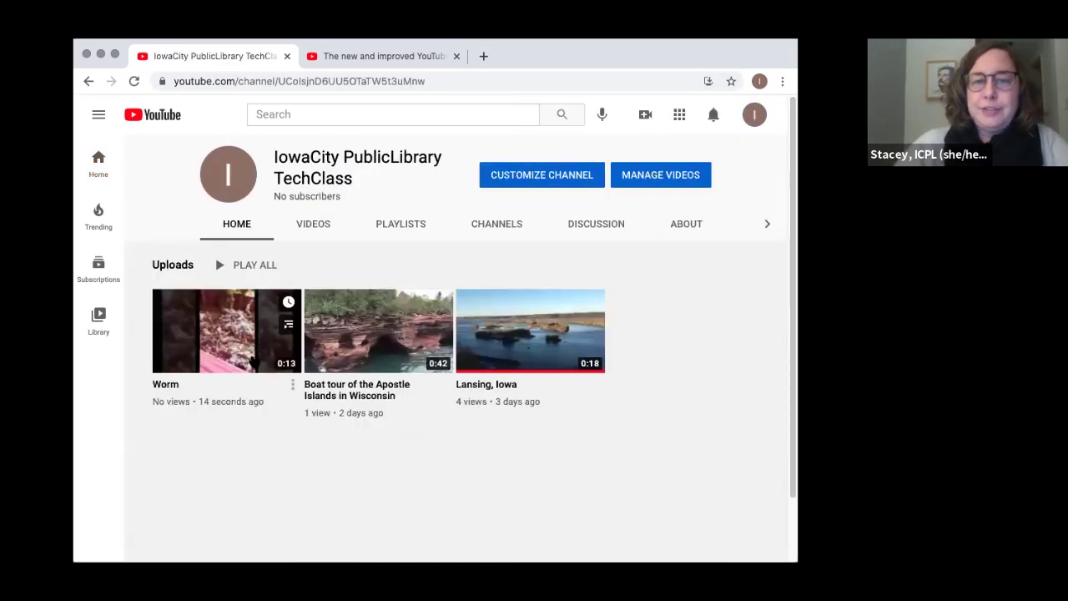
left_click(315, 226)
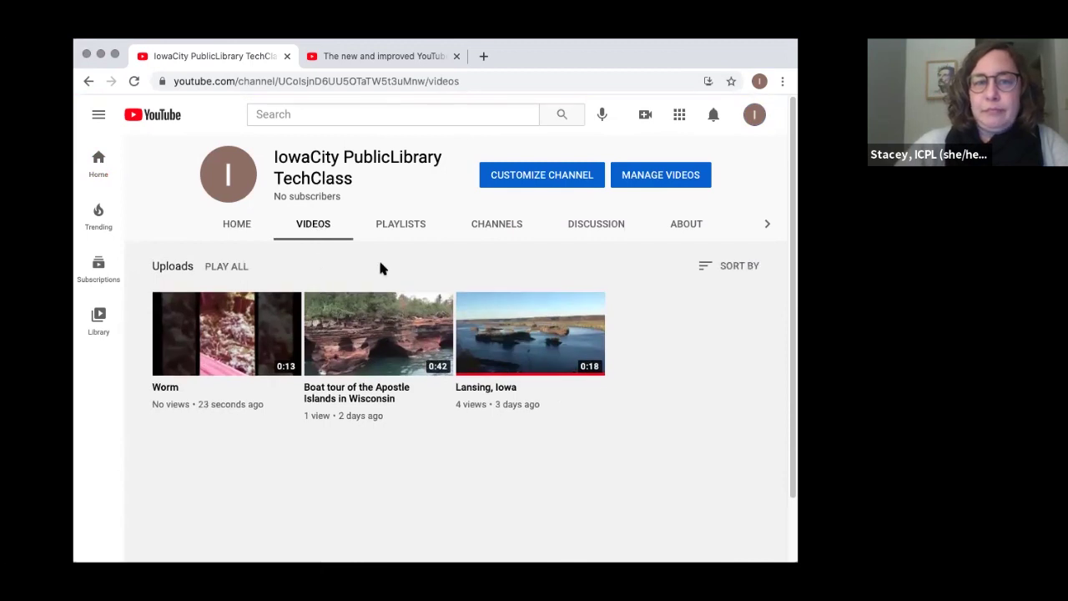
scroll(380, 267, "down", 1)
scroll(380, 268, "up", 1)
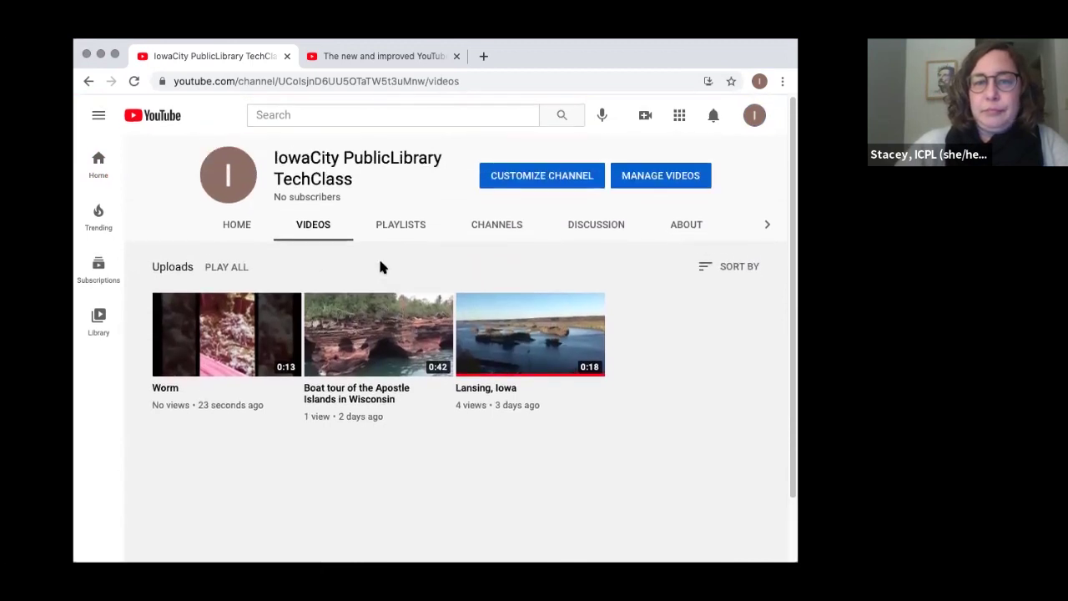
Open the channel's video management in YouTube Studio and review the visibility of each uploaded video.
left_click(658, 176)
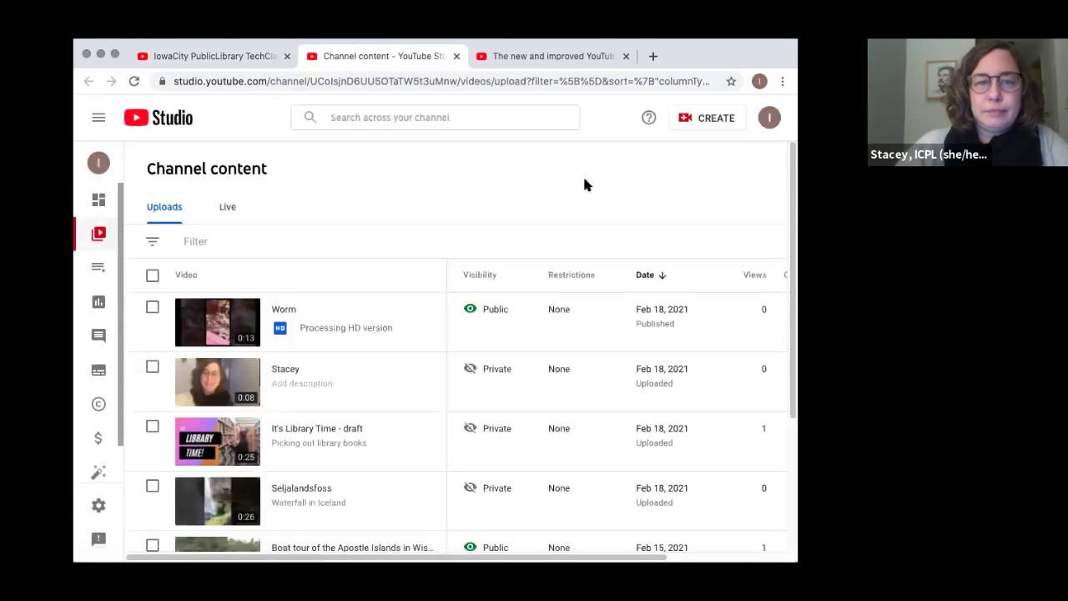
scroll(376, 188, "down", 1)
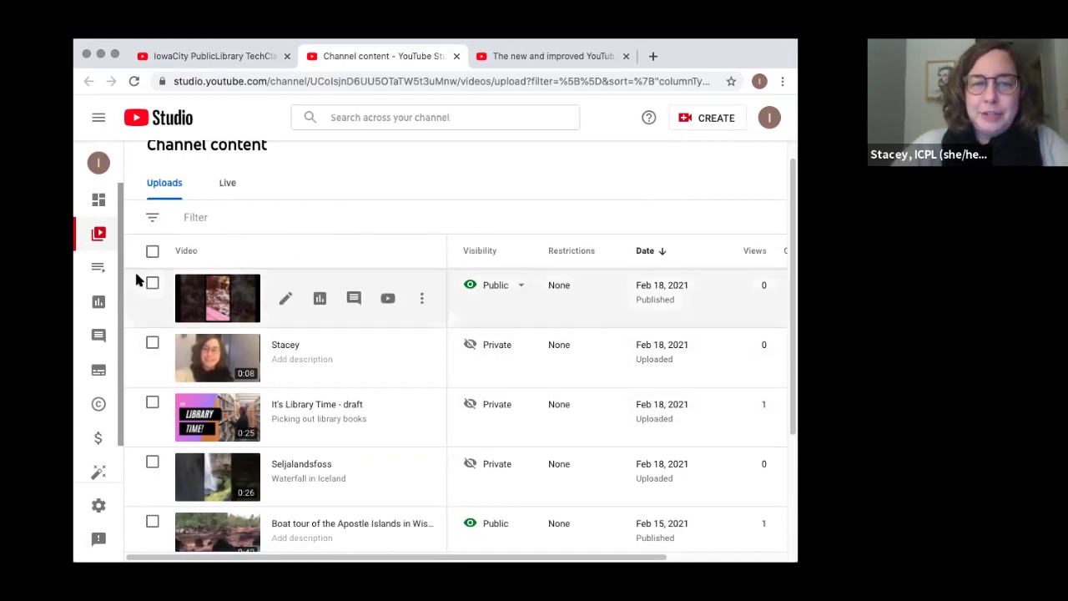
scroll(138, 279, "down", 3)
scroll(138, 278, "up", 1)
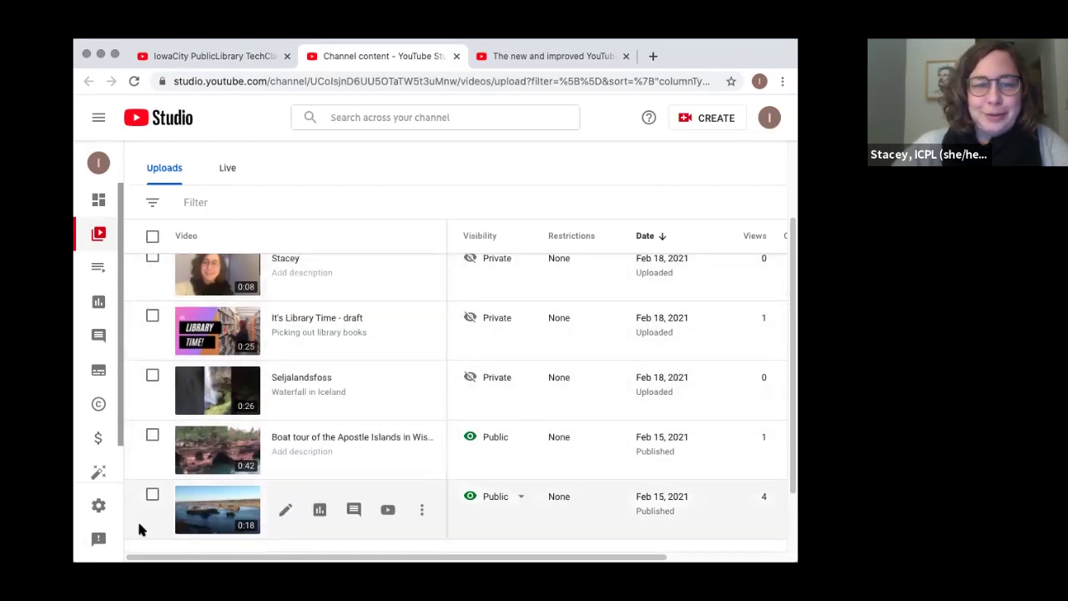
scroll(393, 501, "down", 1)
scroll(395, 498, "up", 2)
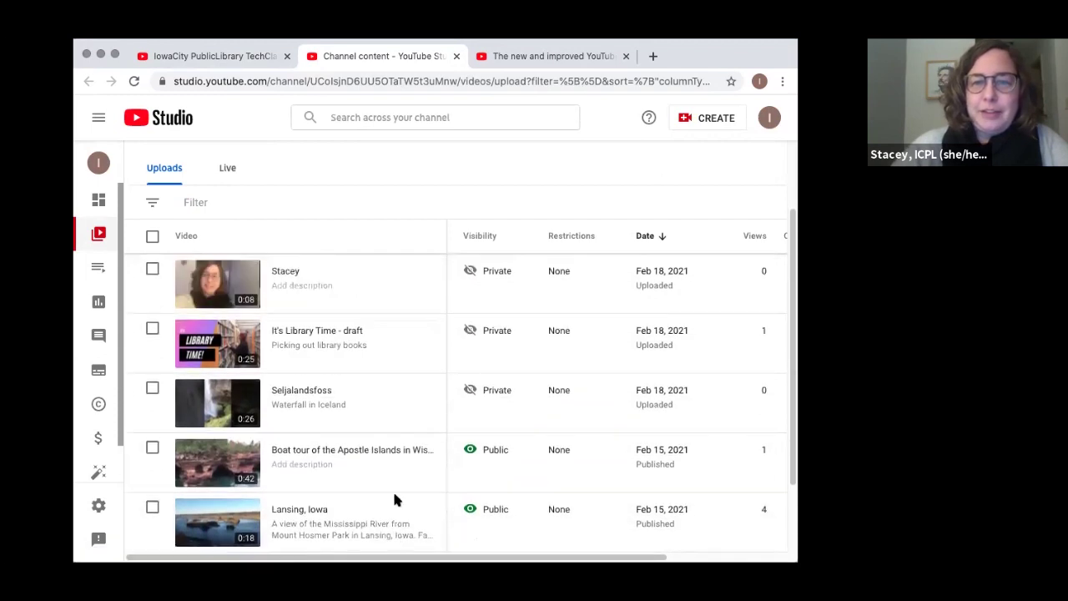
mouse_move(489, 392)
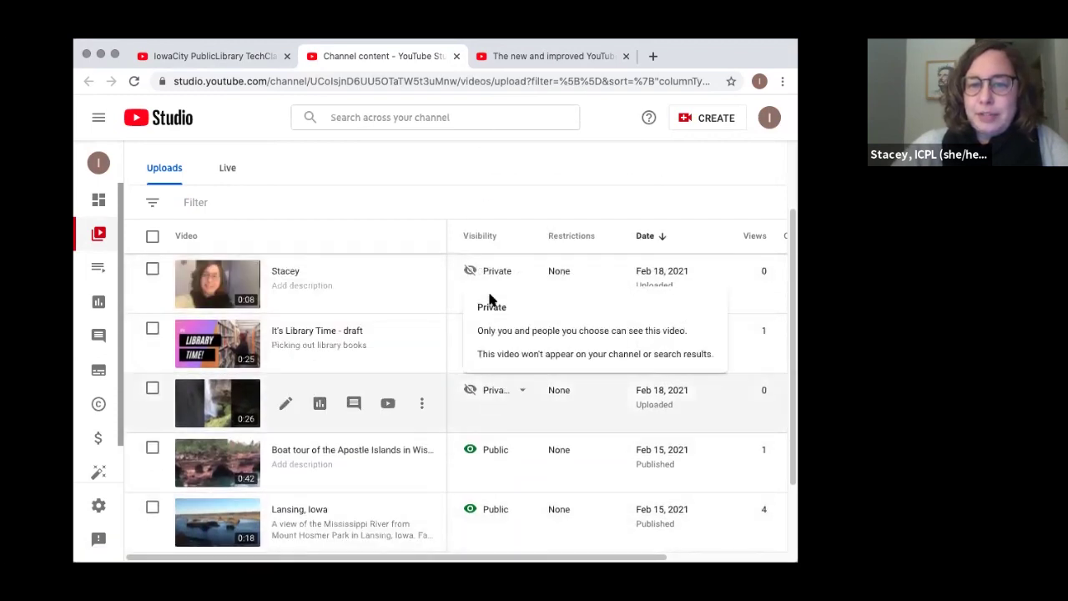
scroll(510, 317, "down", 2)
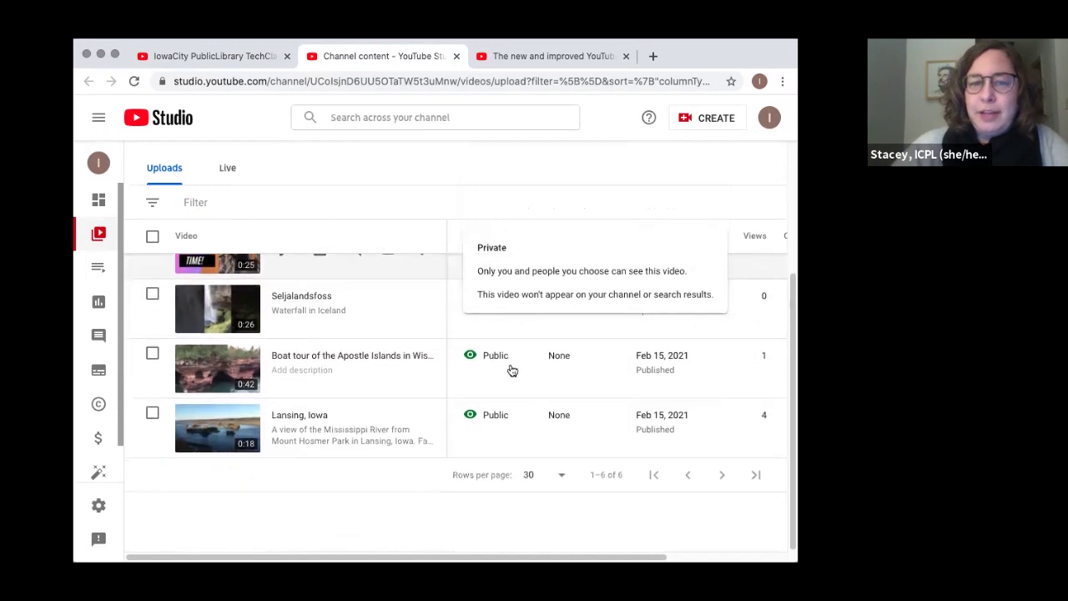
Finish reviewing the uploads' visibility, view the channel's page on YouTube, and return to the Studio channel content.
mouse_move(489, 424)
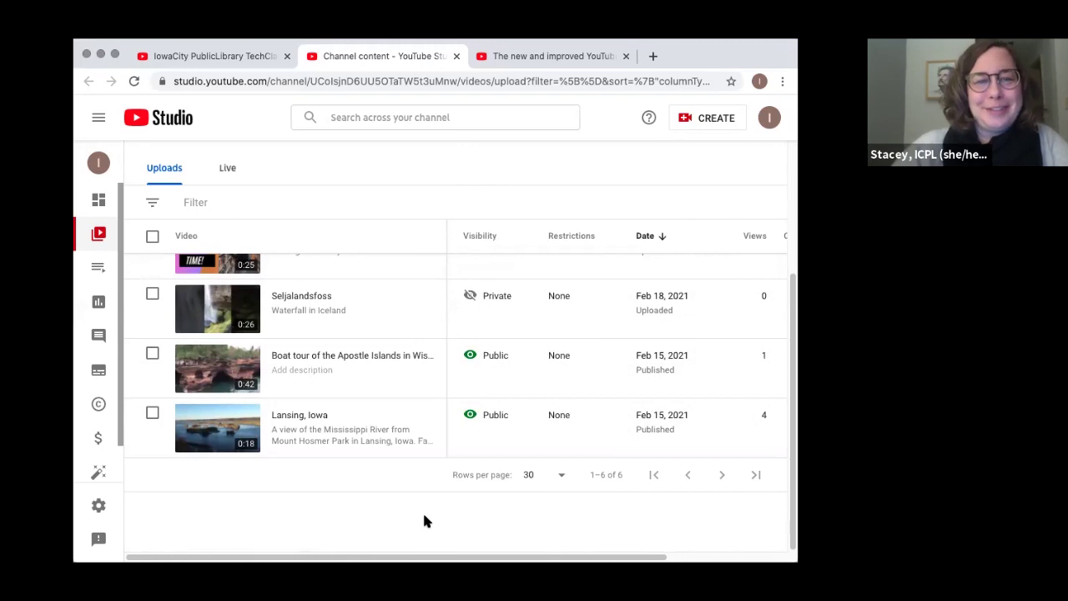
scroll(424, 519, "up", 5)
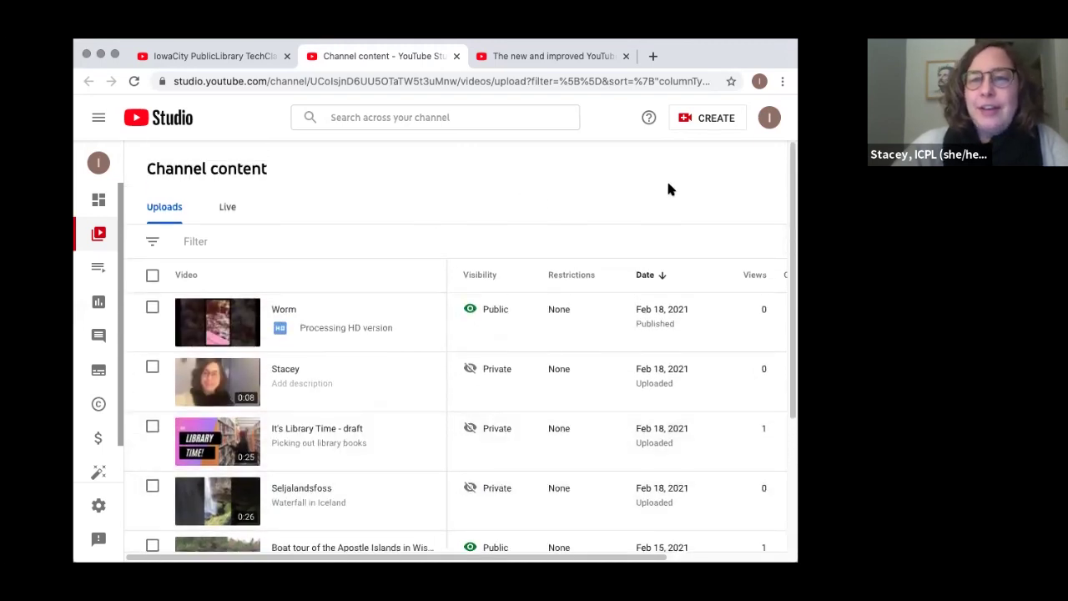
left_click(97, 163)
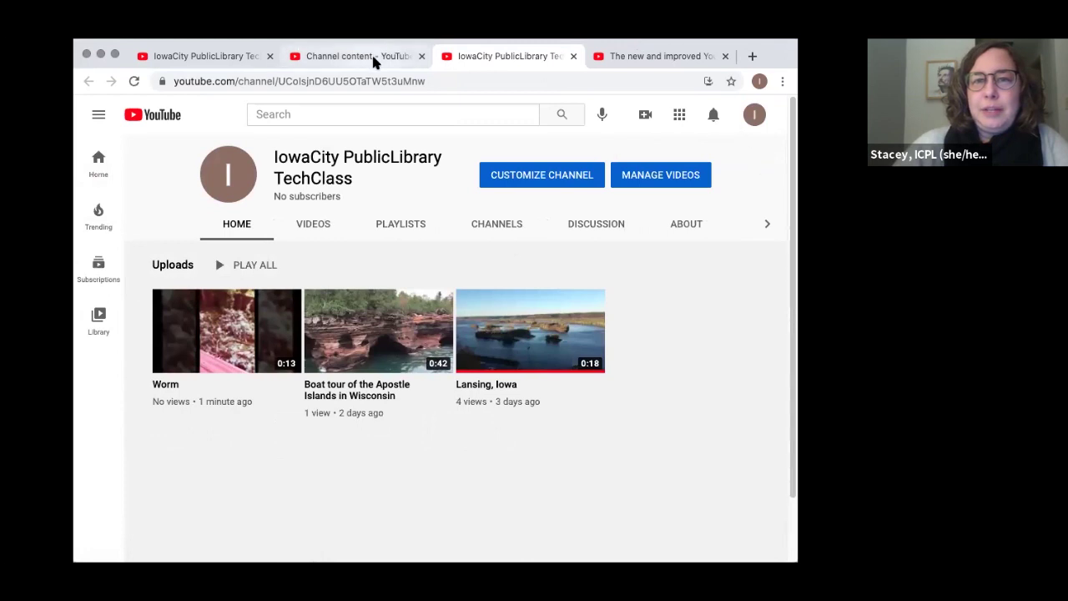
left_click(572, 55)
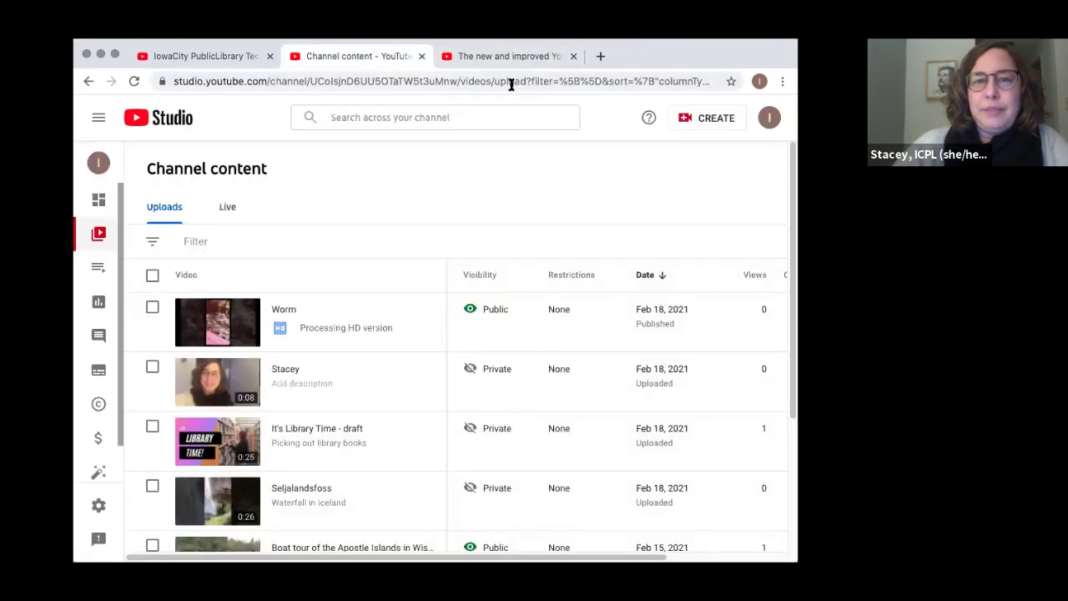
Start a new video upload and choose the file library2.mov.
left_click(710, 121)
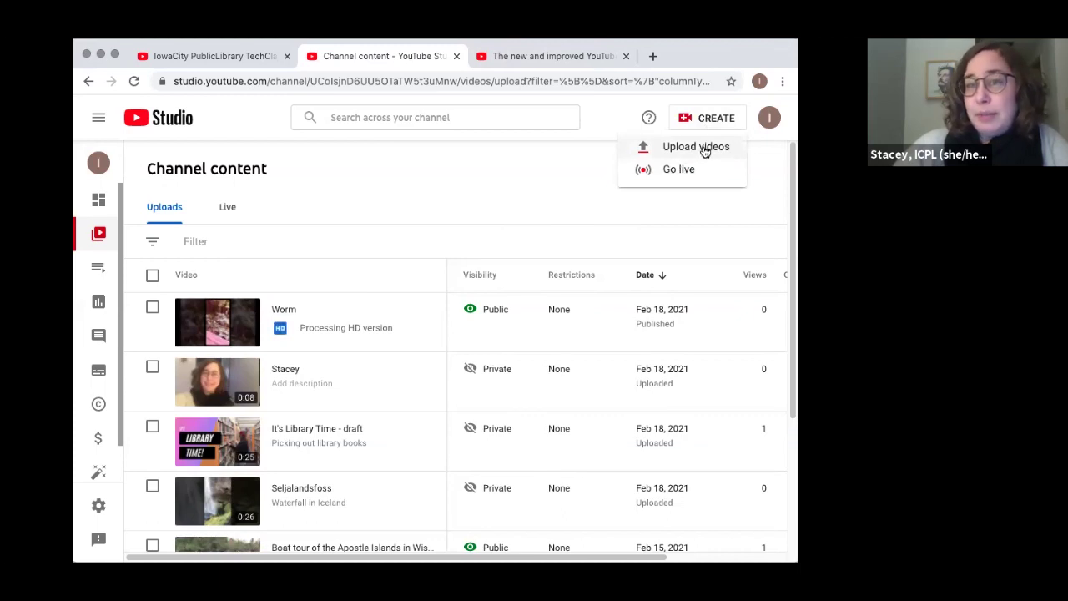
left_click(705, 149)
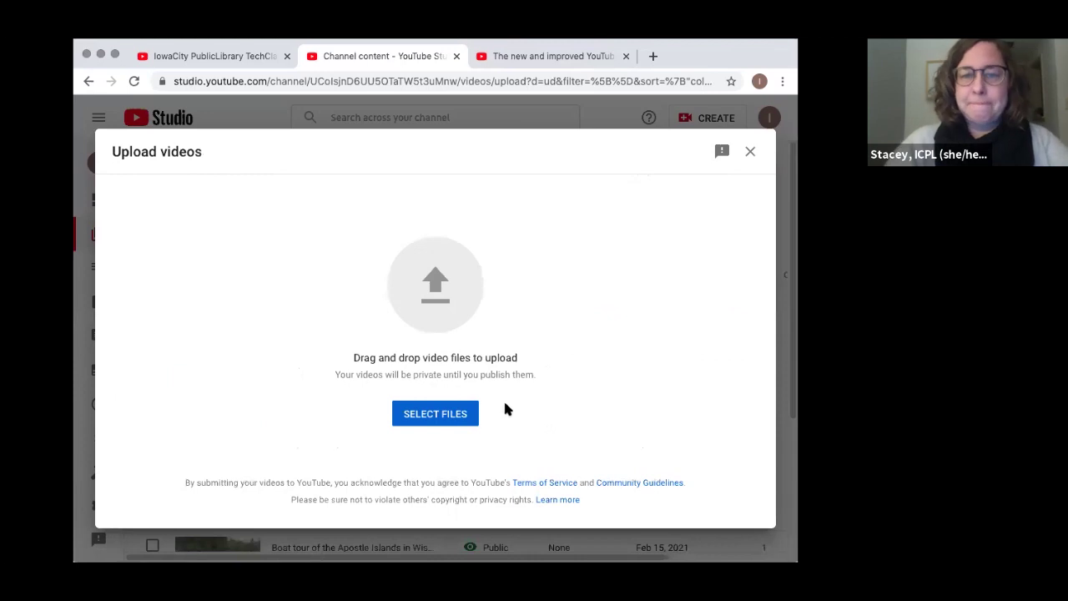
left_click(448, 417)
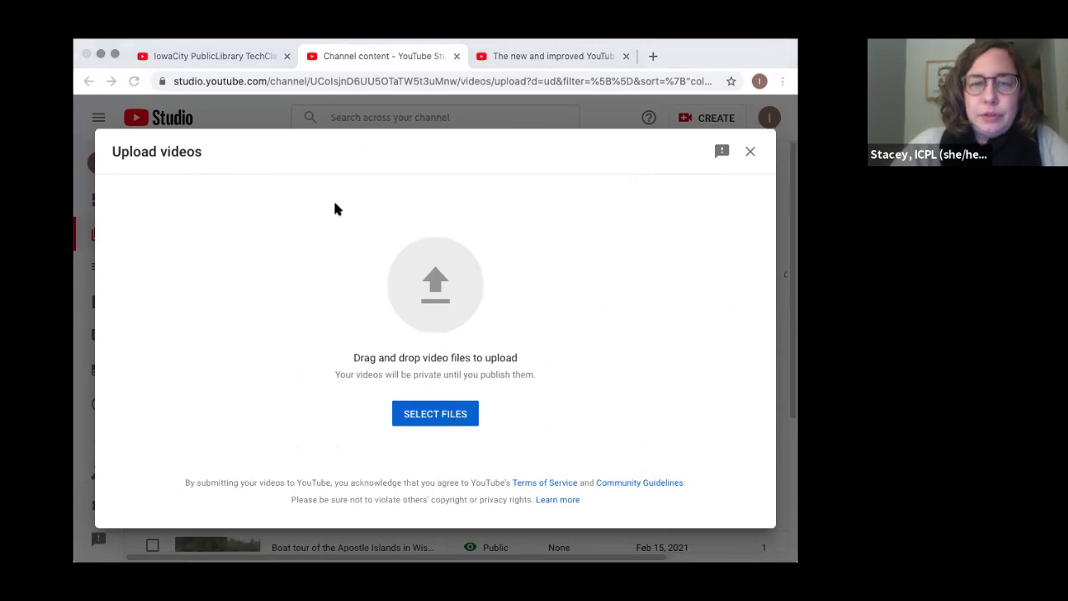
left_click(693, 398)
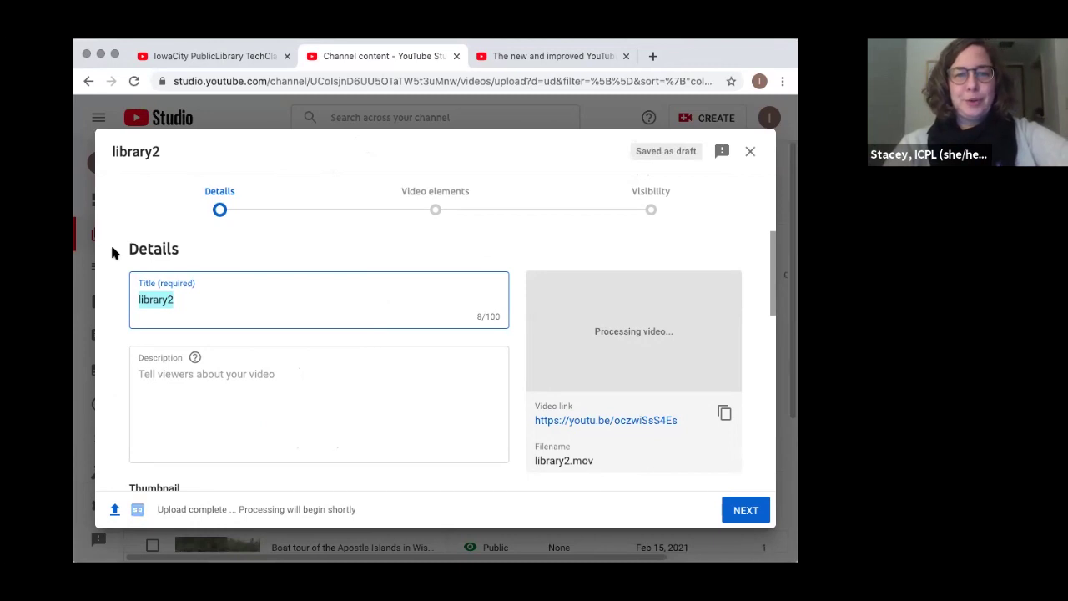
Title the video Library Time and enter a description saying that the named person picks out books at the library!
left_click(190, 304)
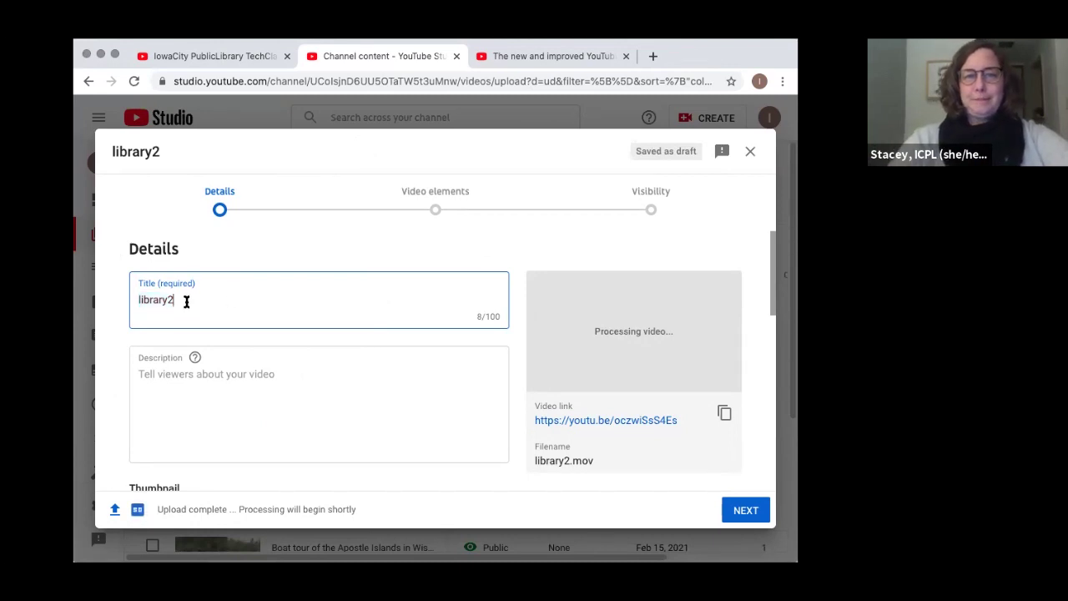
double_click(136, 299)
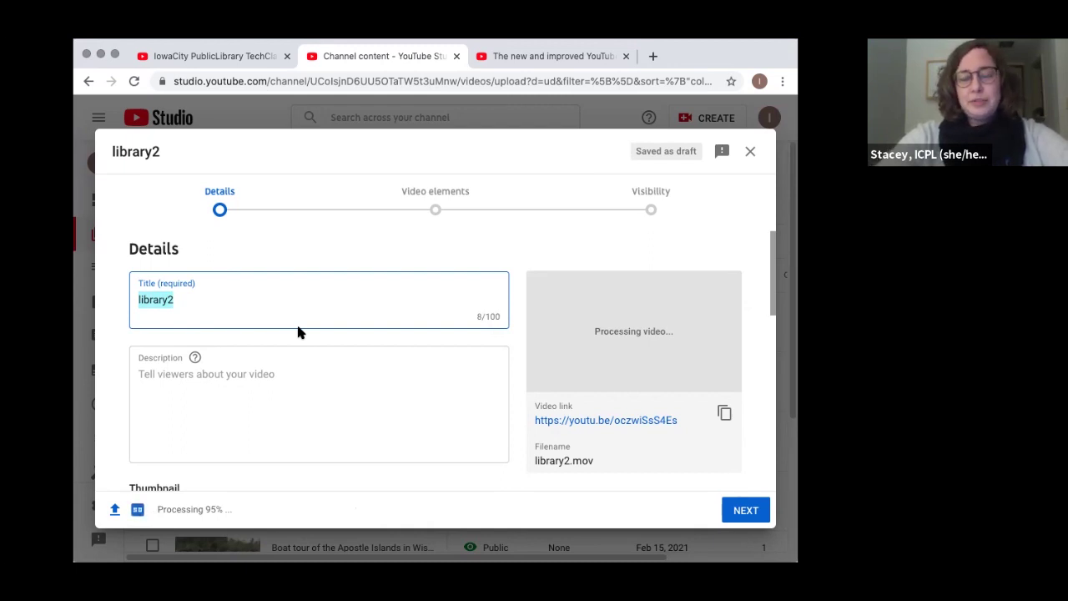
type("Library Time")
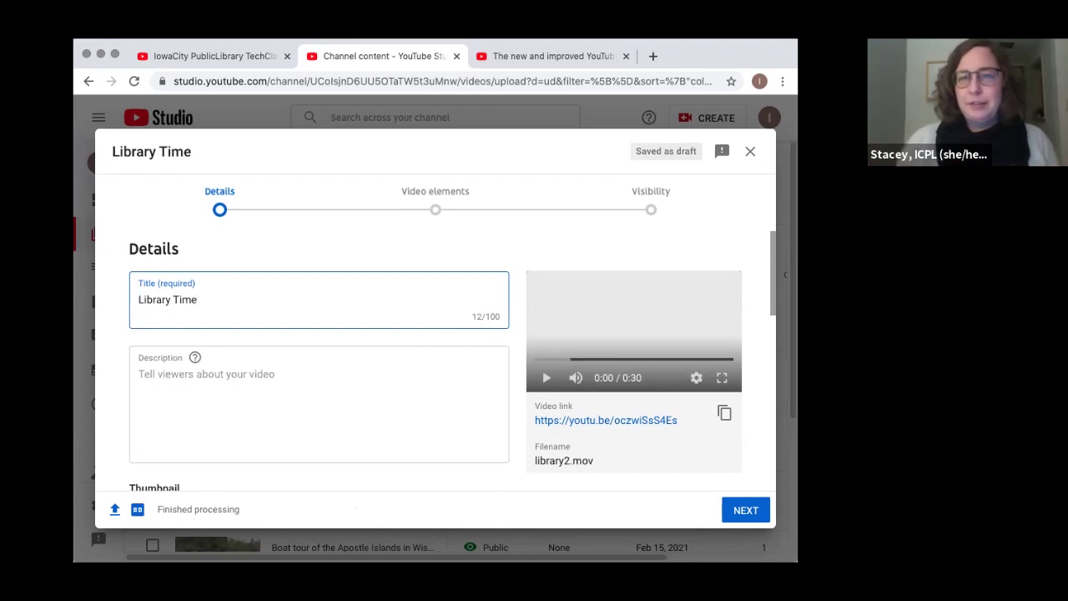
left_click(251, 377)
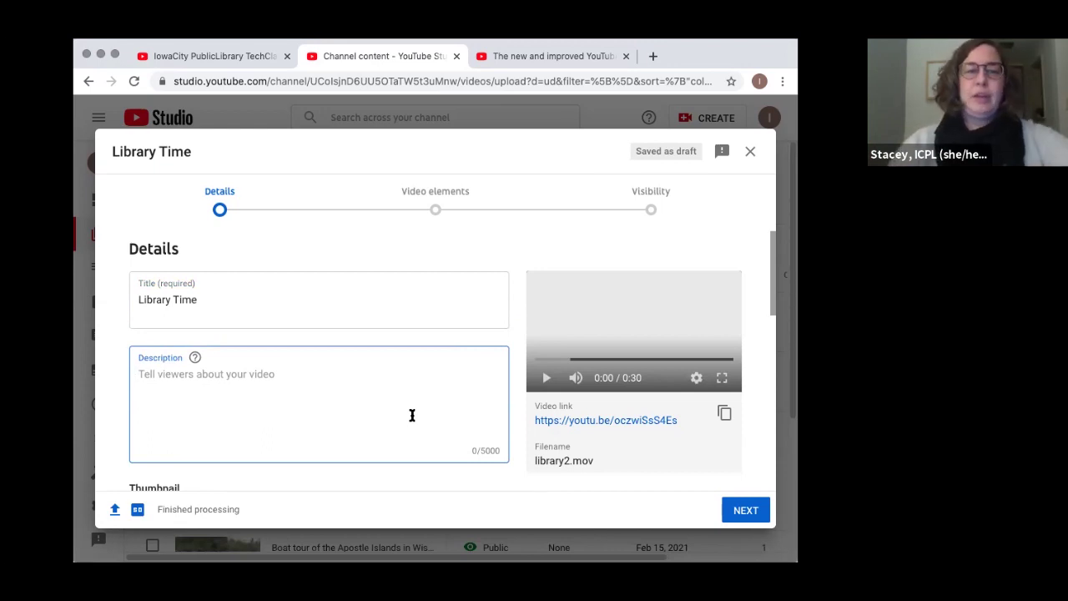
type("Shawna ")
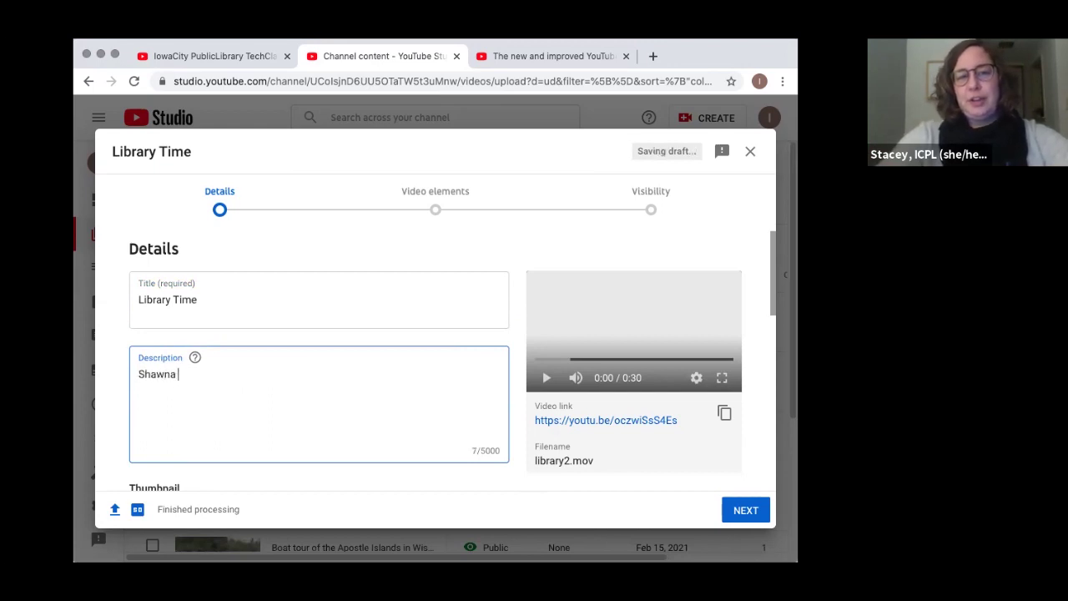
type("picks out books at the library!")
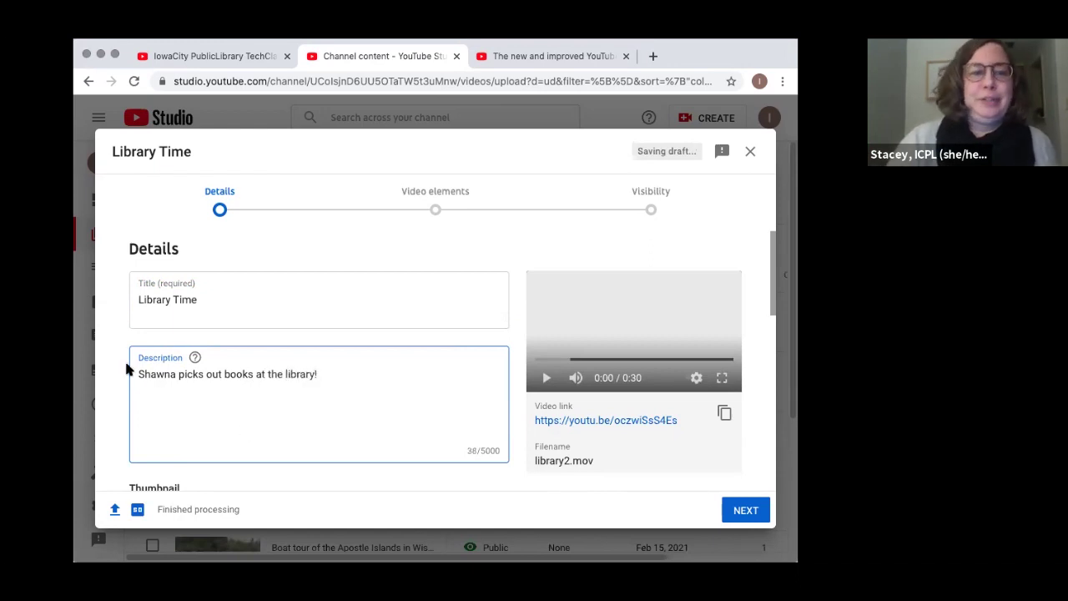
Upload the LIBRARY TIME! picture as the video's custom thumbnail.
scroll(298, 364, "down", 2)
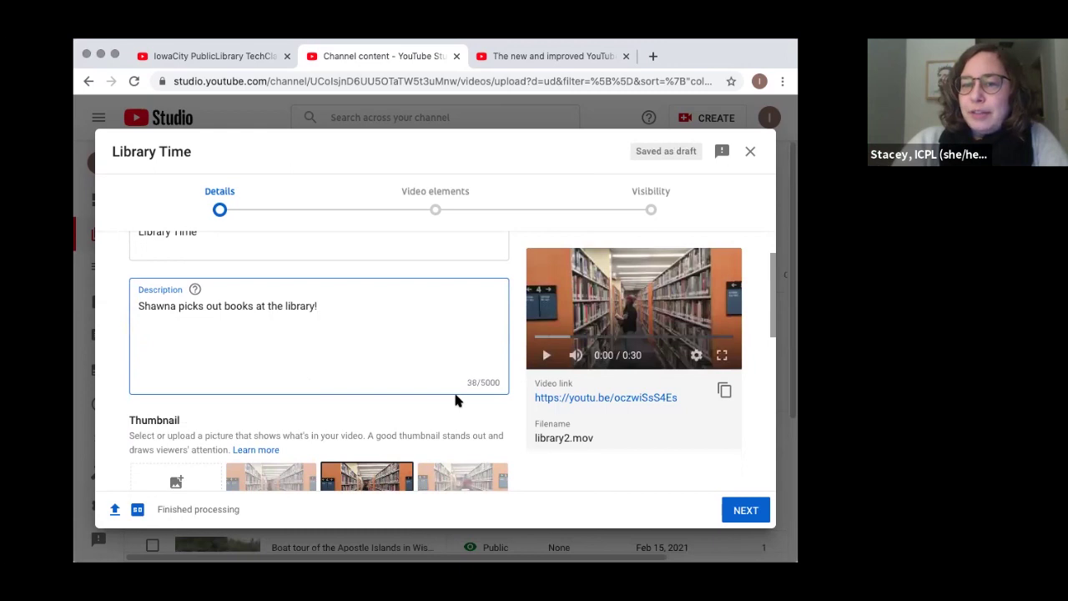
scroll(430, 386, "down", 1)
scroll(431, 385, "down", 2)
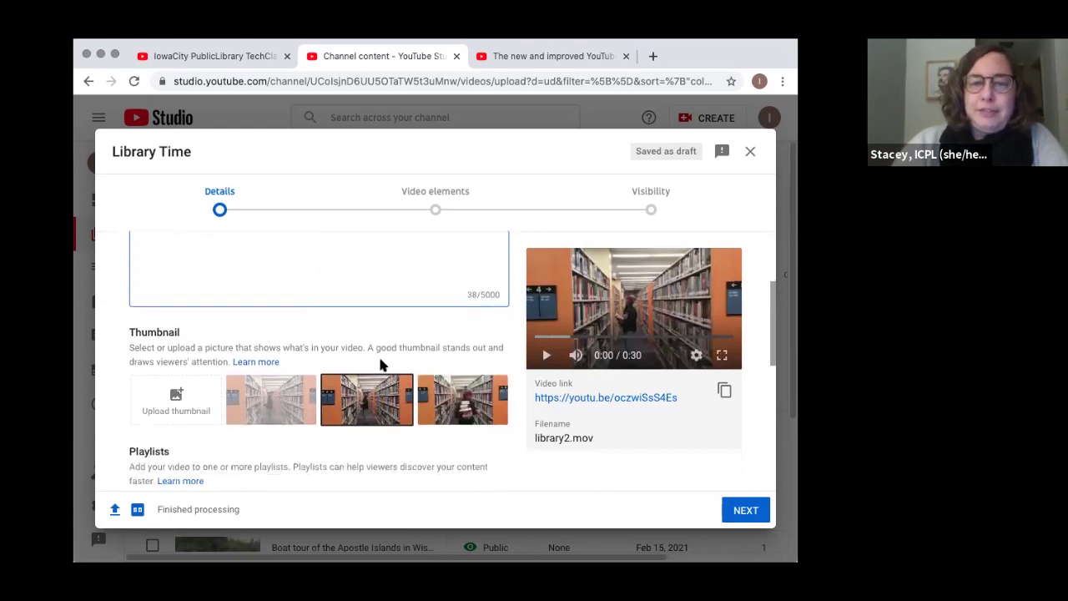
scroll(352, 369, "down", 1)
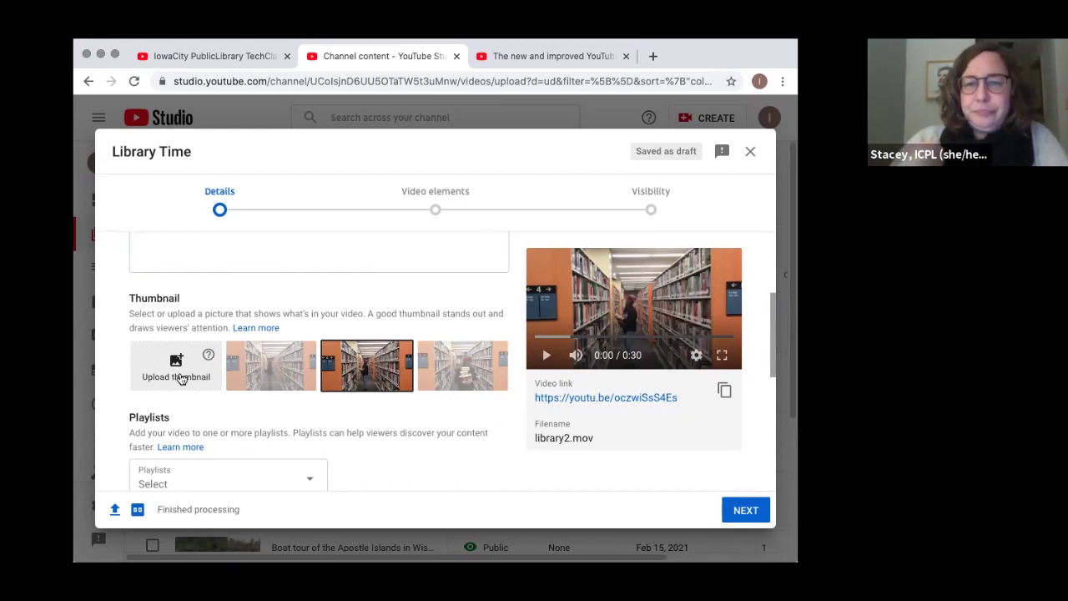
left_click(178, 373)
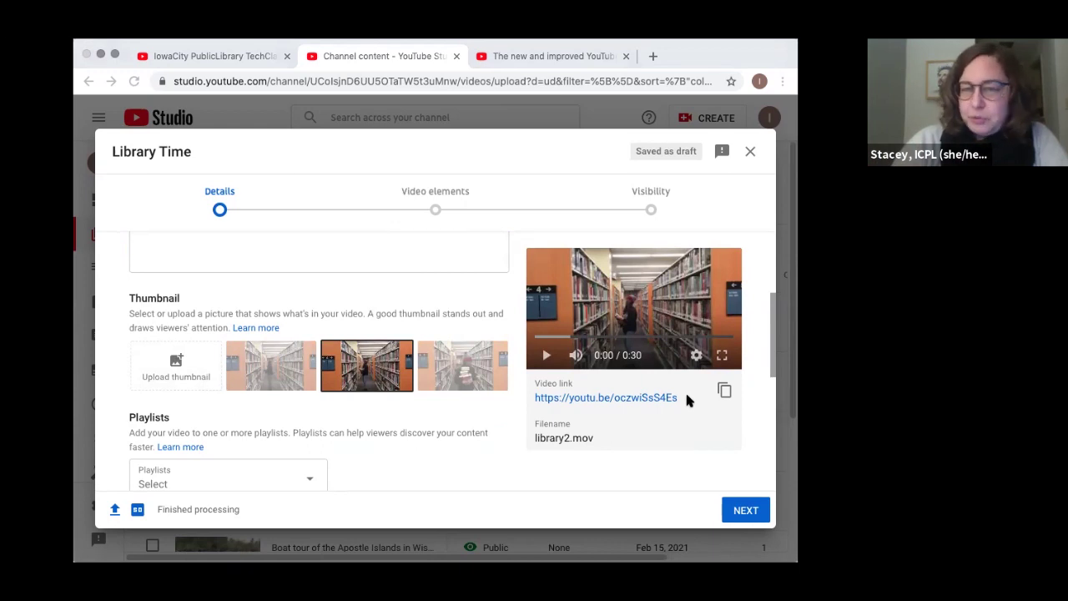
key("Return")
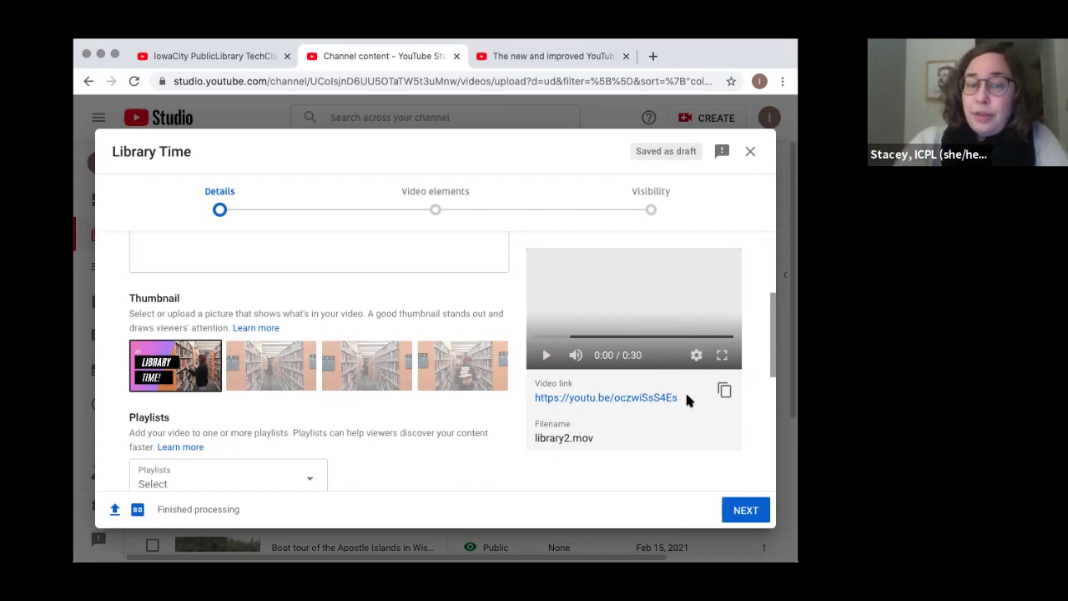
mouse_move(166, 350)
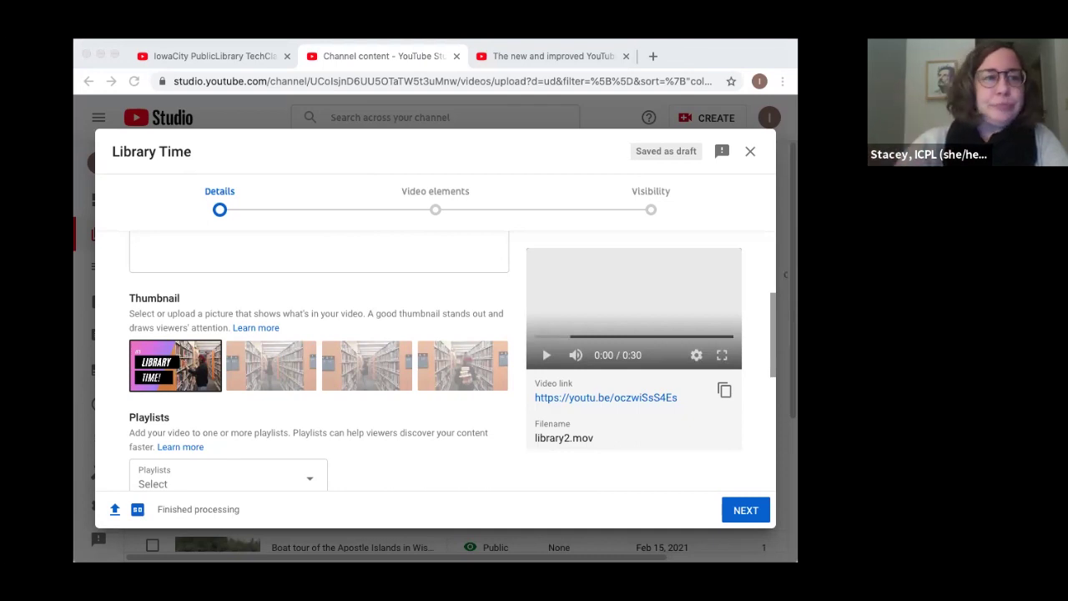
Declare in the audience settings that the Library Time video is not made for kids.
left_click(104, 284)
scroll(133, 350, "down", 1)
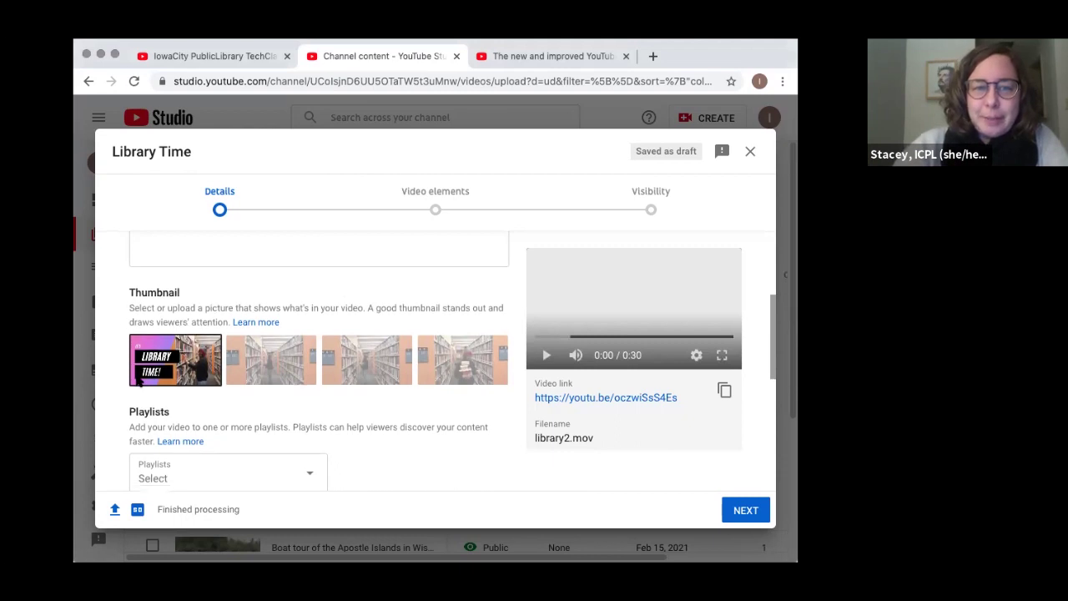
scroll(117, 310, "down", 3)
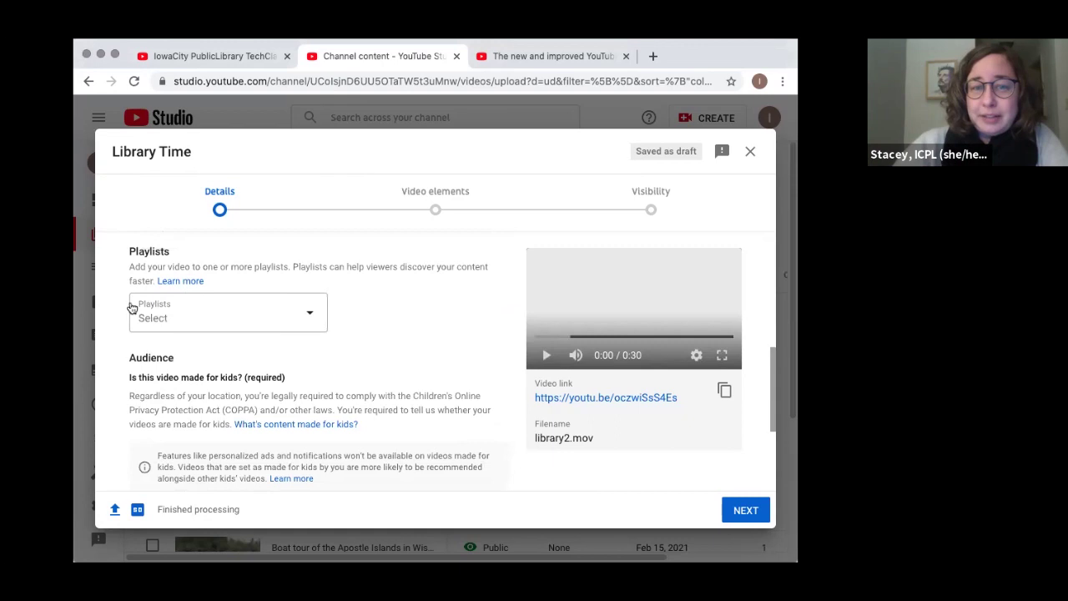
scroll(127, 329, "down", 1)
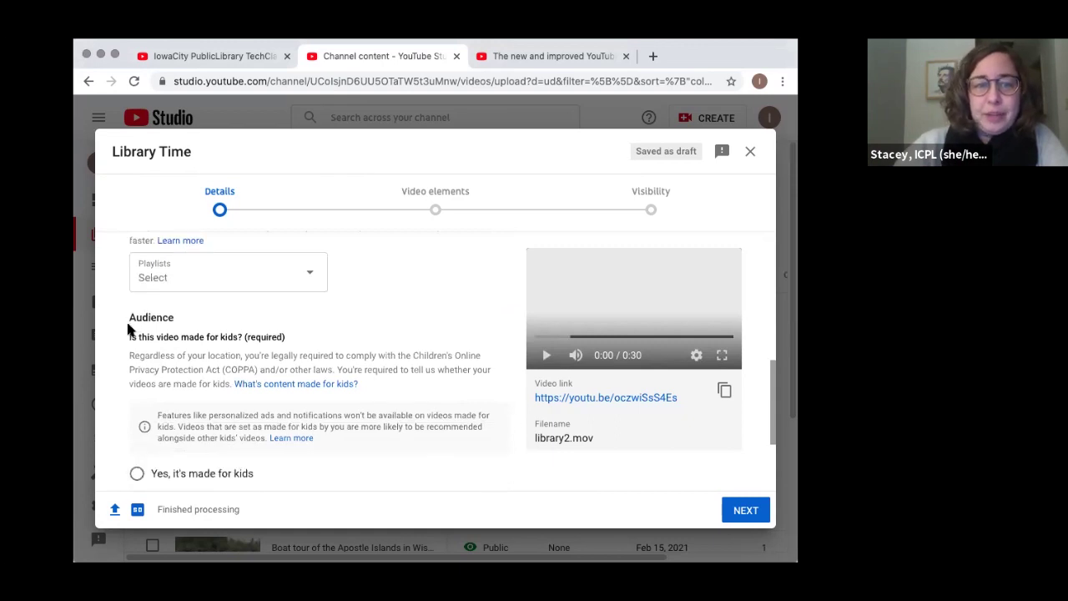
scroll(131, 329, "down", 2)
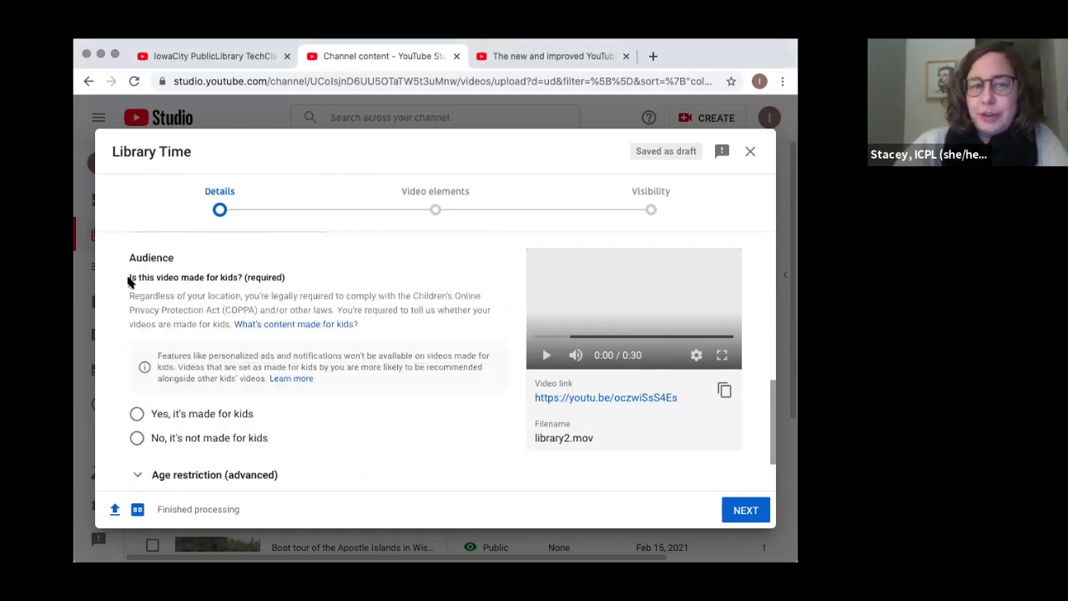
left_click(137, 439)
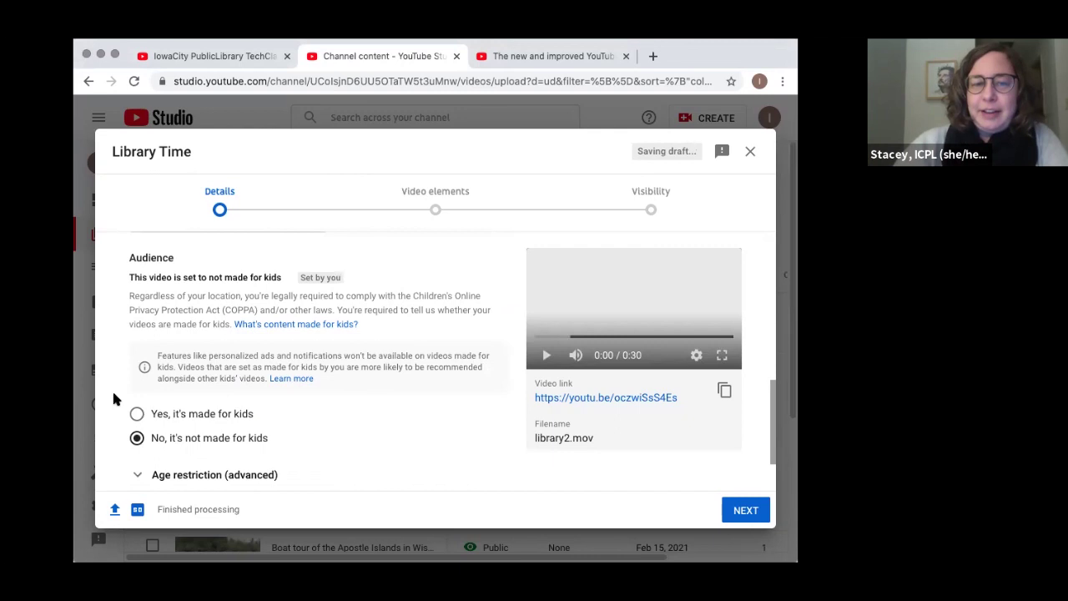
Expand the additional video details and review the paid promotion section.
scroll(114, 399, "down", 1)
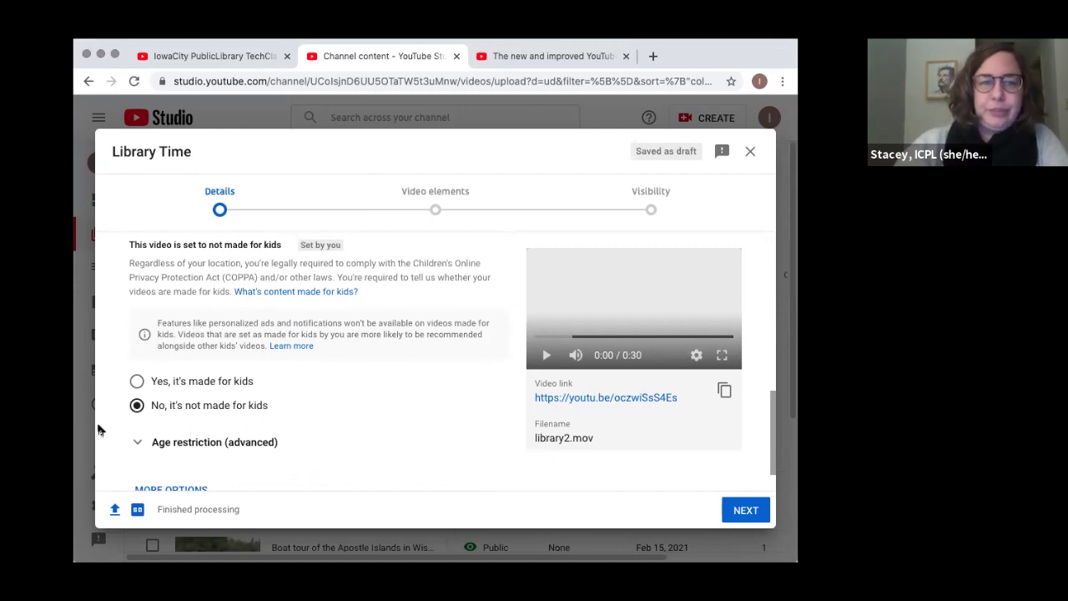
scroll(107, 417, "down", 1)
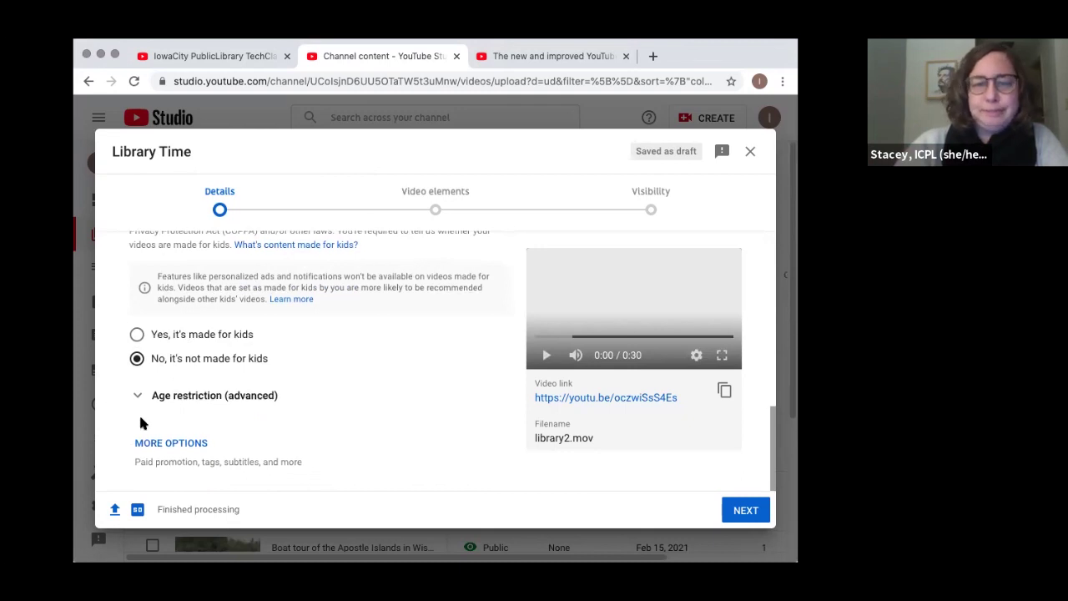
left_click(177, 447)
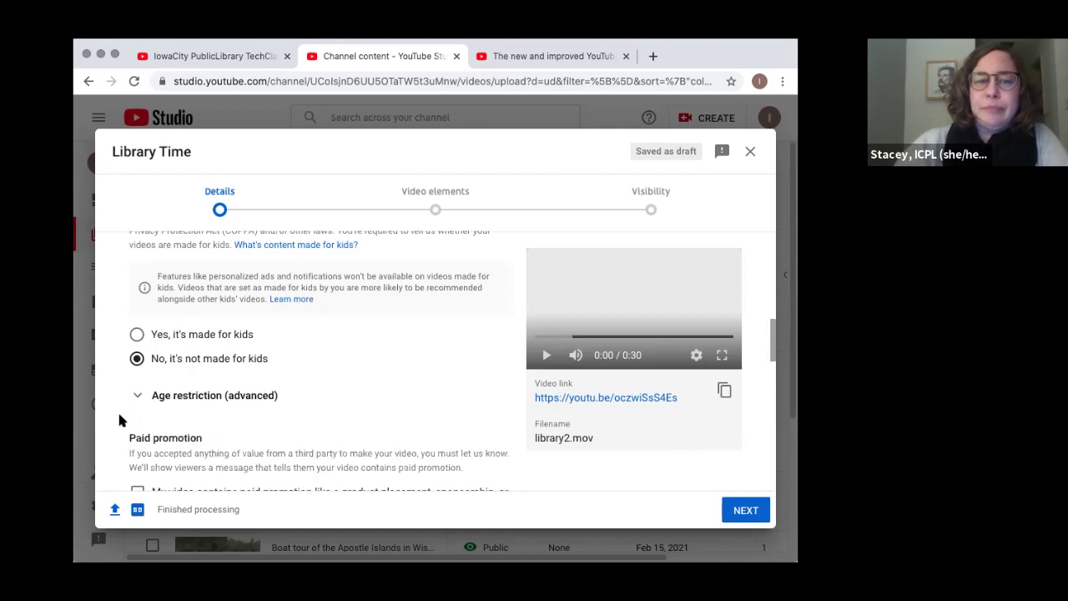
scroll(118, 413, "down", 1)
scroll(118, 421, "down", 4)
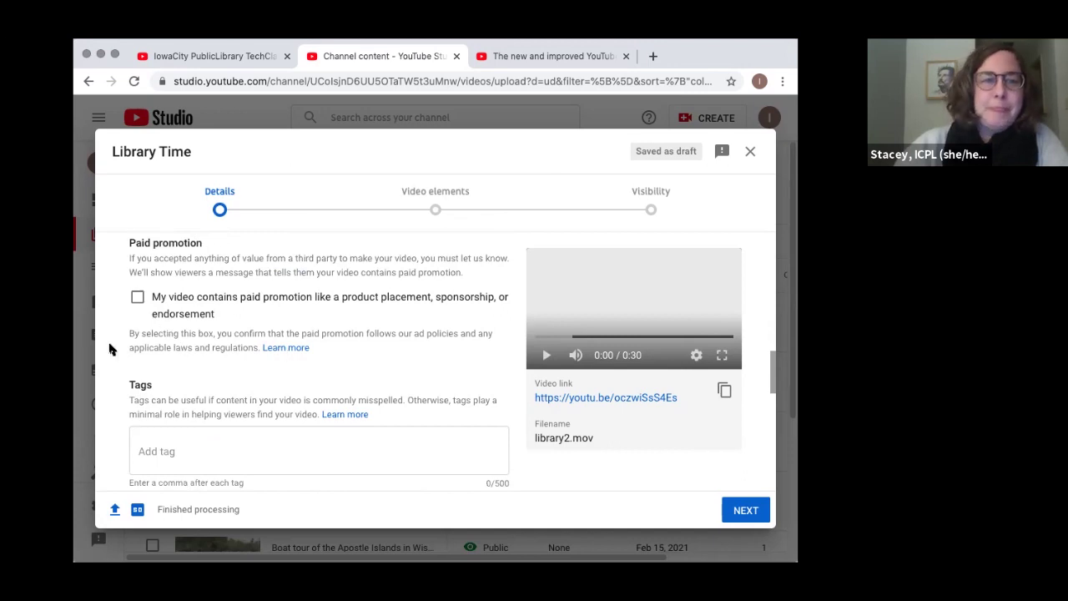
Add the tags library, libraries, picking out books and in a library to the video.
scroll(110, 344, "down", 3)
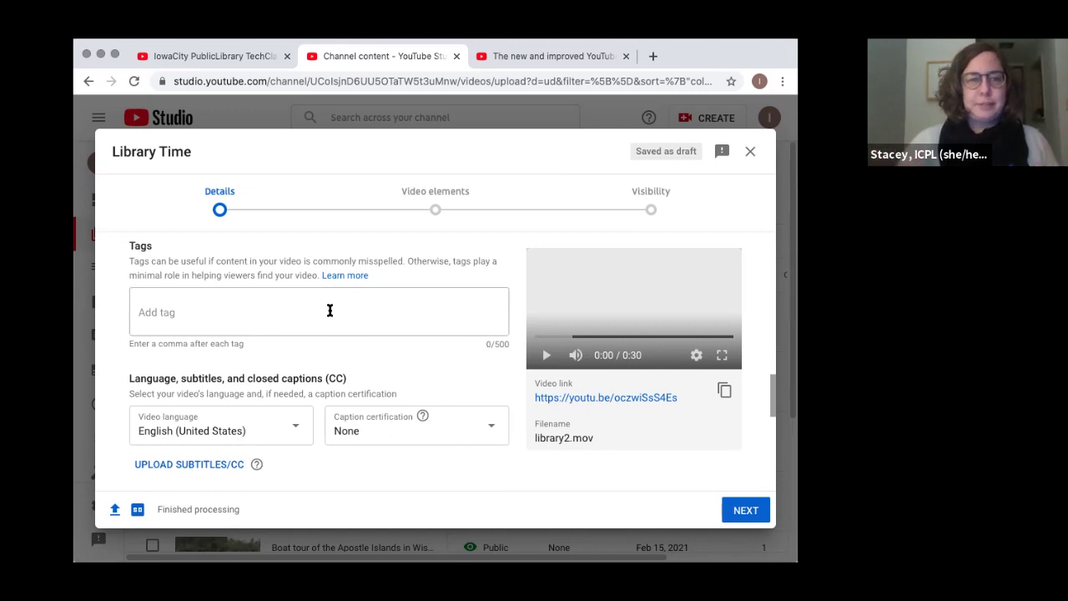
left_click(260, 311)
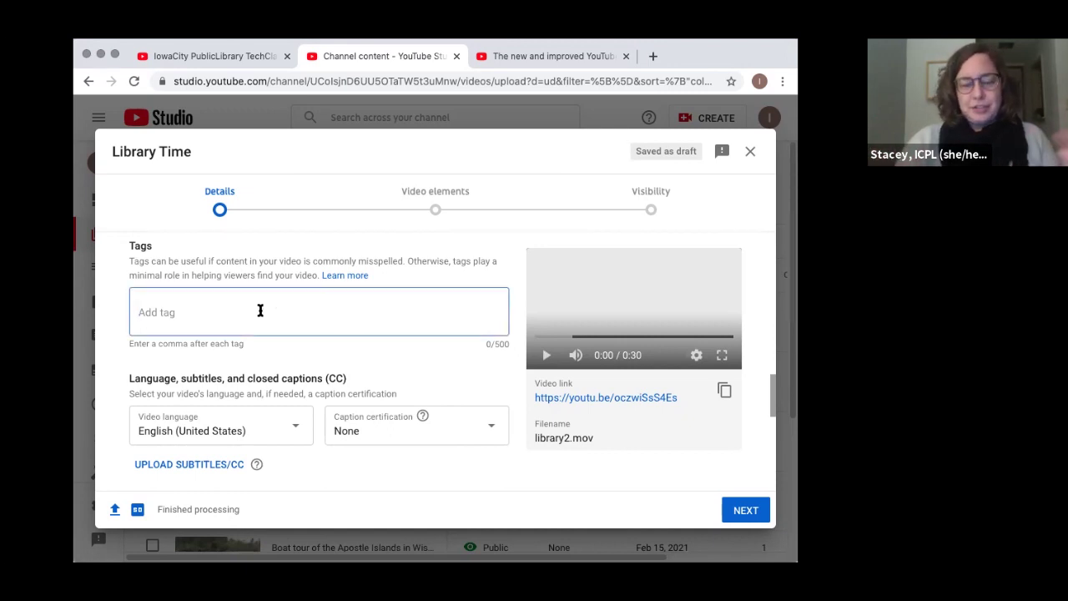
type("librar")
type("y,")
type("libraries")
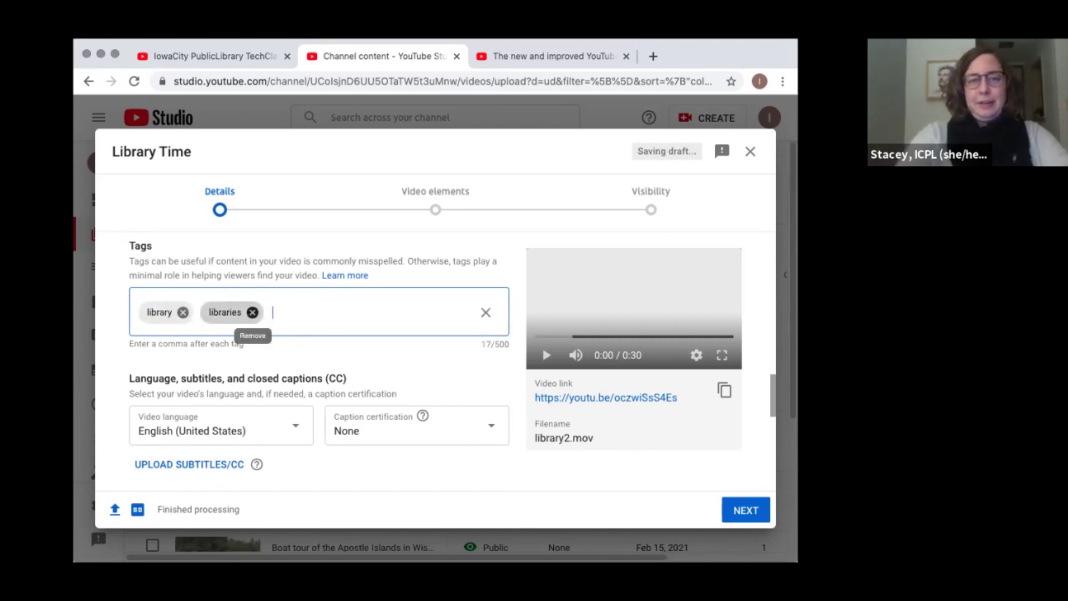
type(",picking out books")
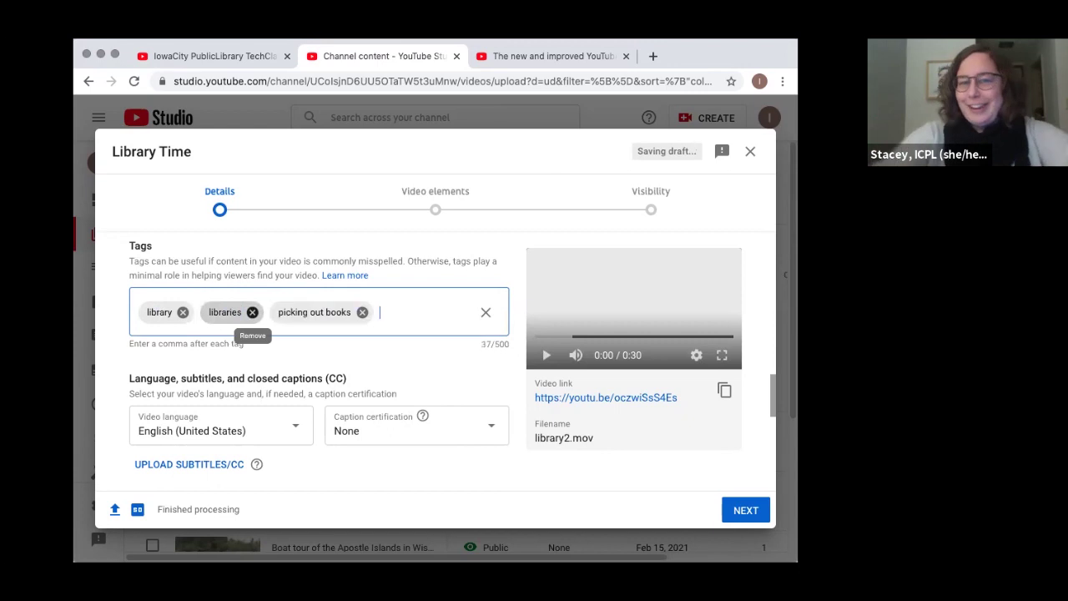
type(",in a library,")
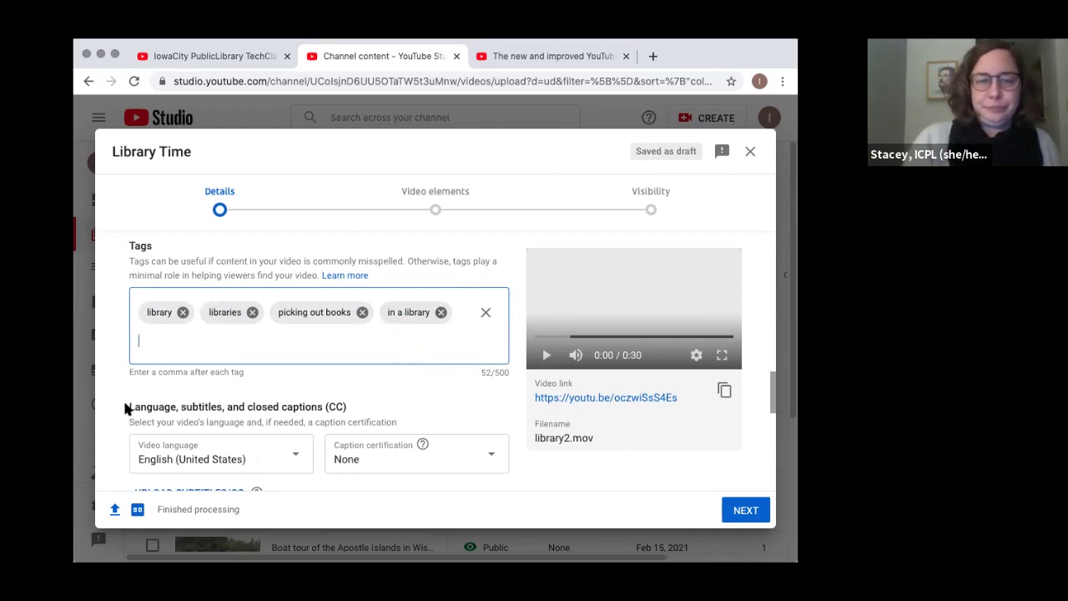
Review the language, caption certification, subtitle upload, and recording date and location settings of the Library Time video.
scroll(123, 402, "down", 2)
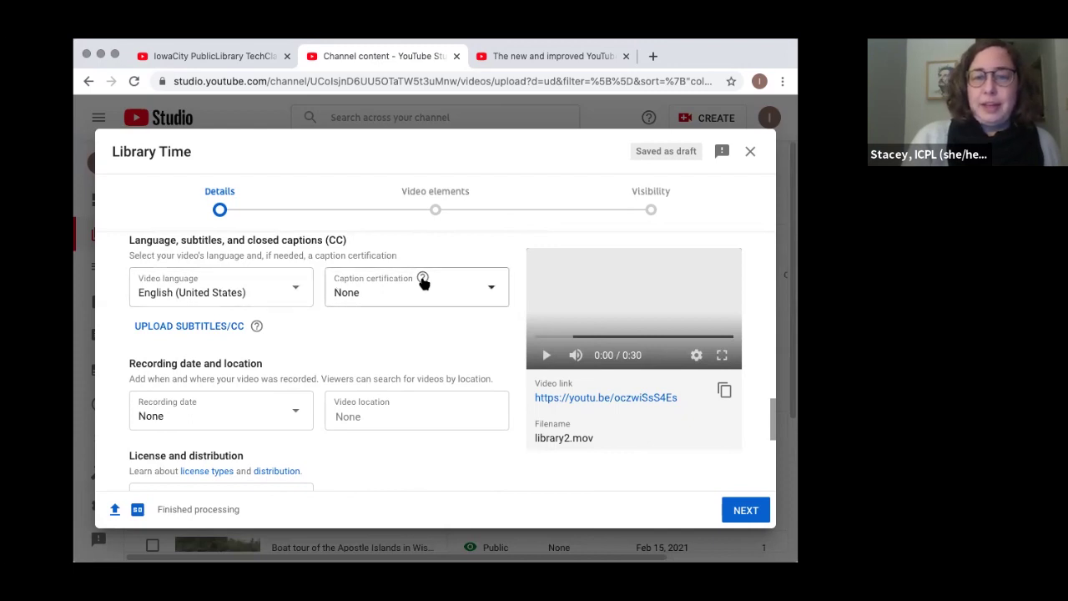
mouse_move(423, 282)
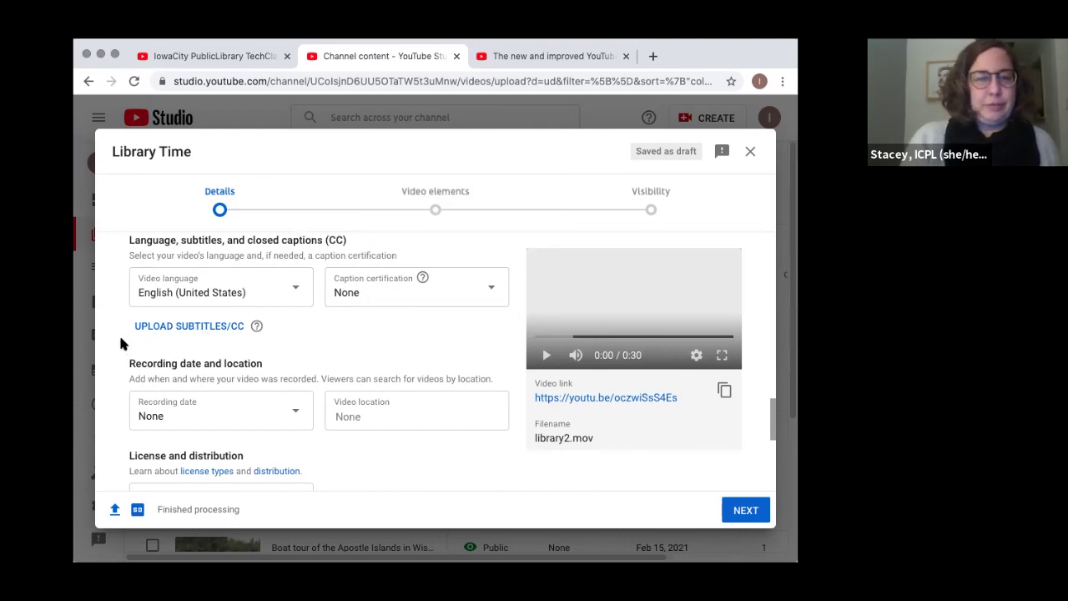
scroll(120, 343, "down", 3)
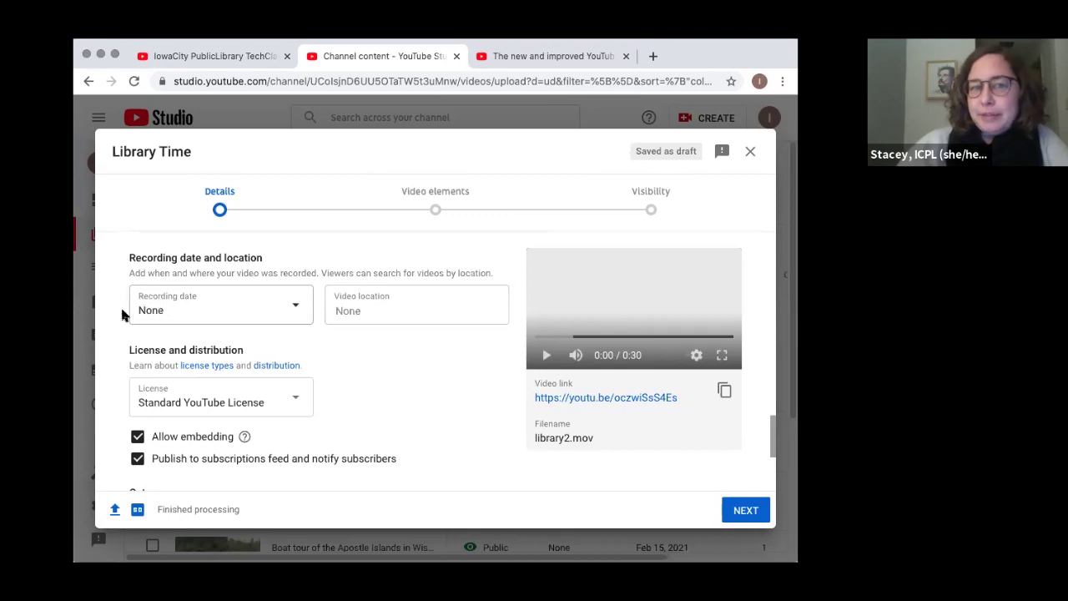
scroll(117, 311, "down", 1)
scroll(116, 314, "down", 1)
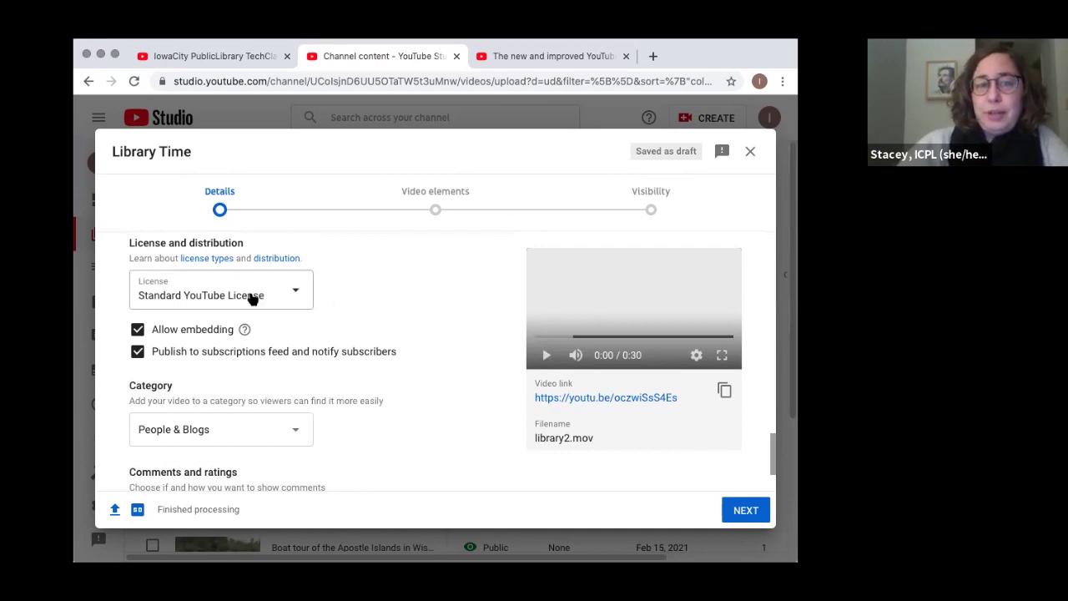
Examine the available license types for the video and review the embedding and subscriber notification options.
left_click(296, 295)
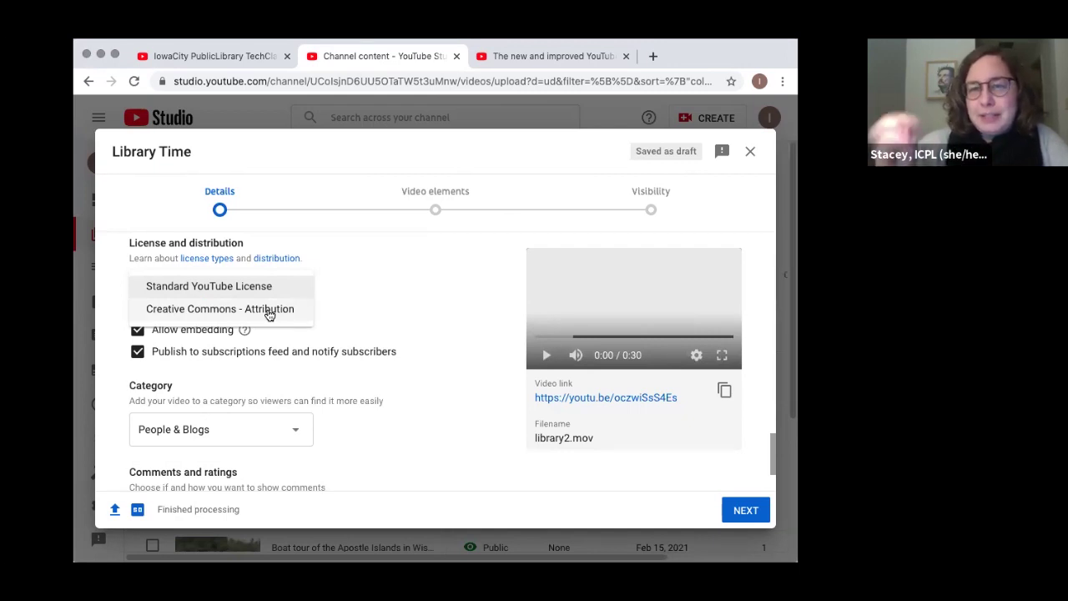
left_click(361, 318)
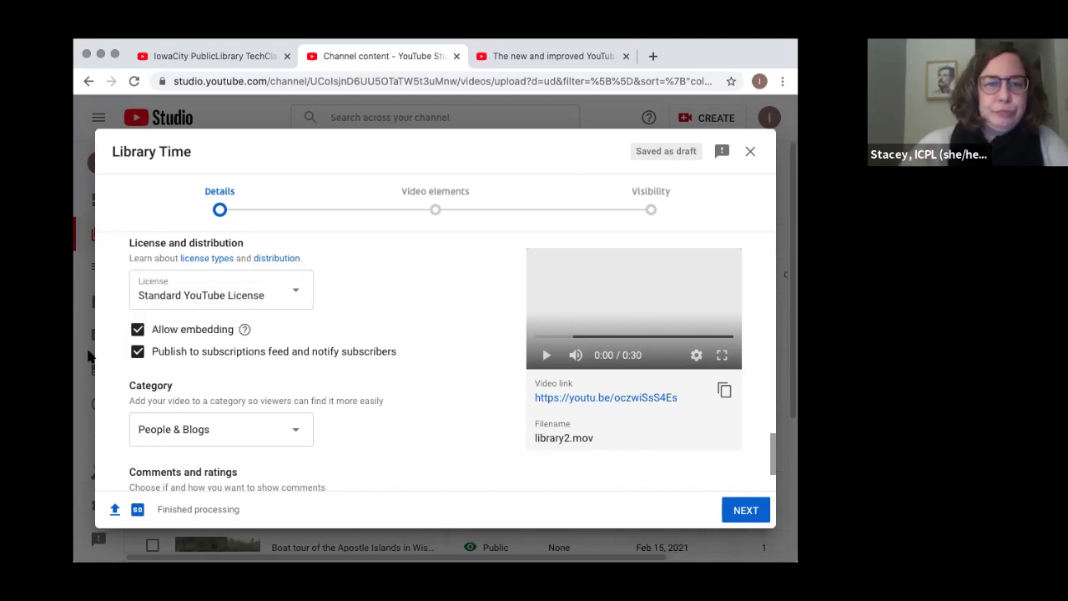
scroll(117, 284, "down", 1)
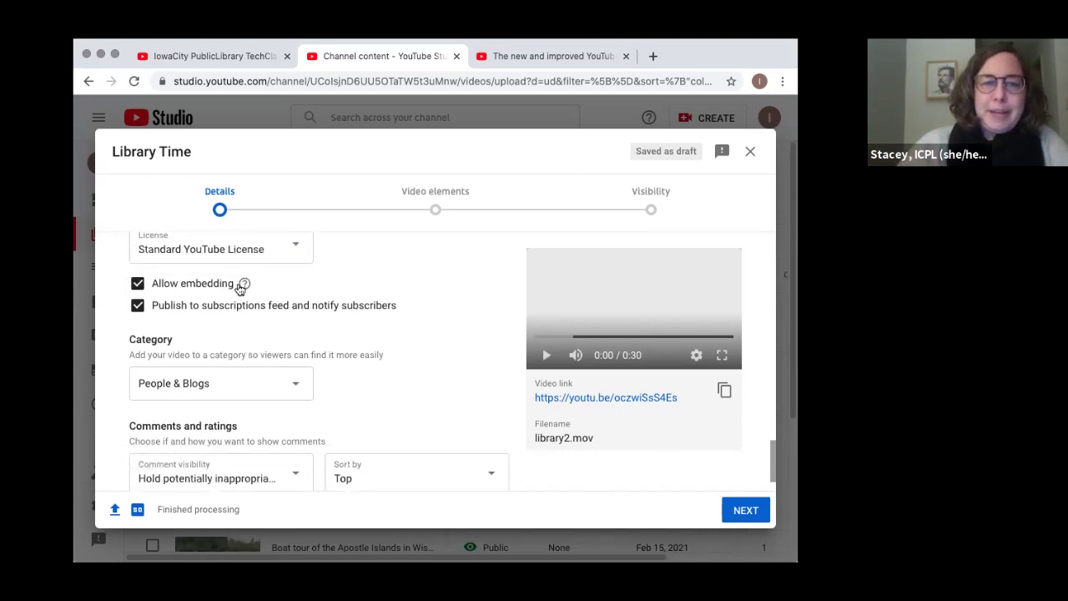
mouse_move(244, 284)
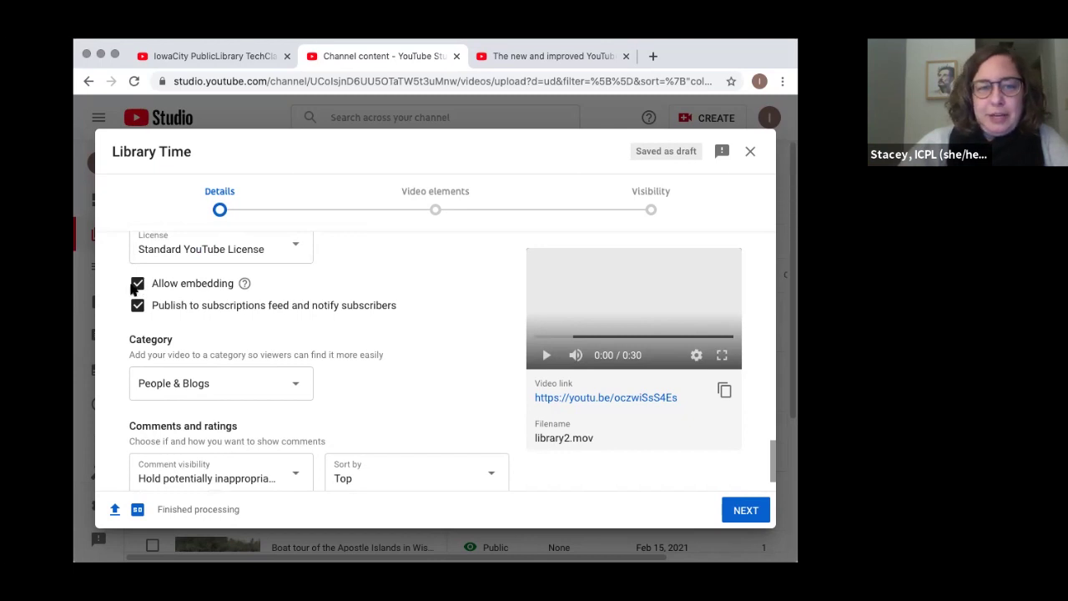
scroll(118, 304, "down", 2)
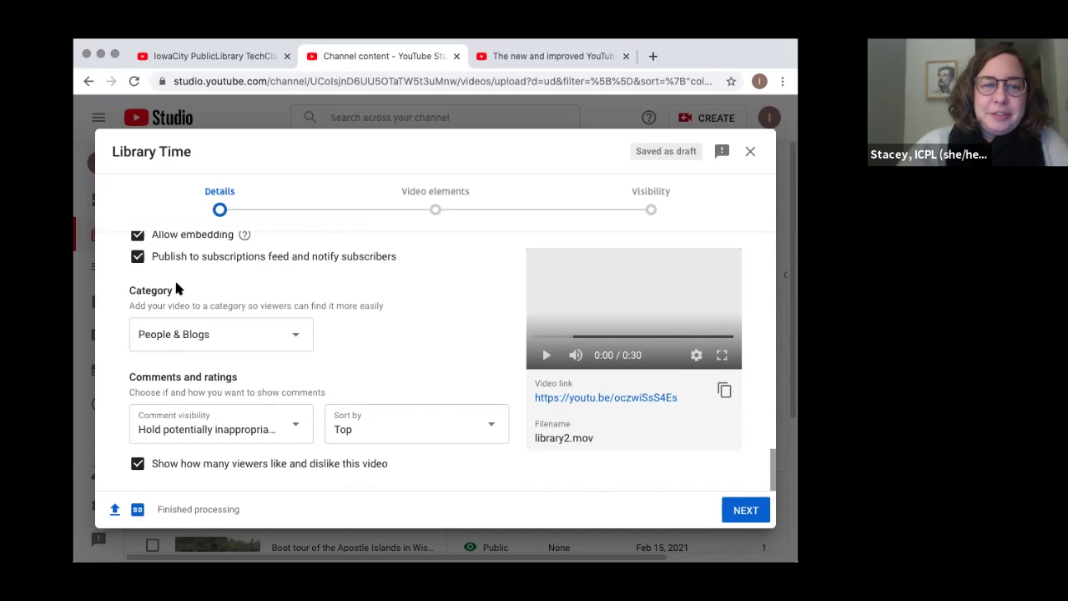
Look through the full list of video categories and close it without choosing a different one.
left_click(285, 340)
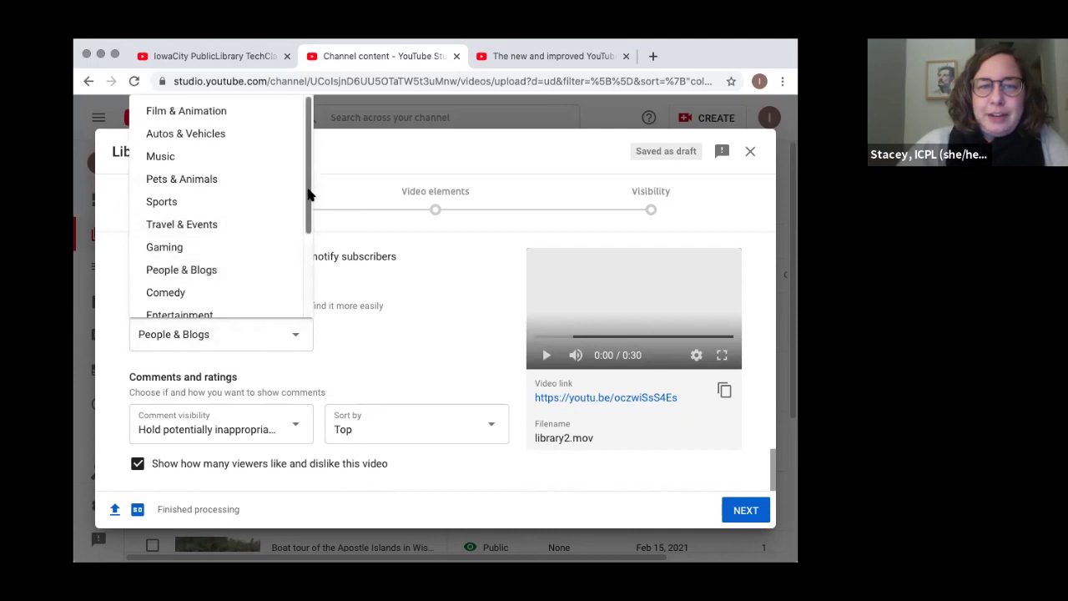
scroll(242, 243, "down", 3)
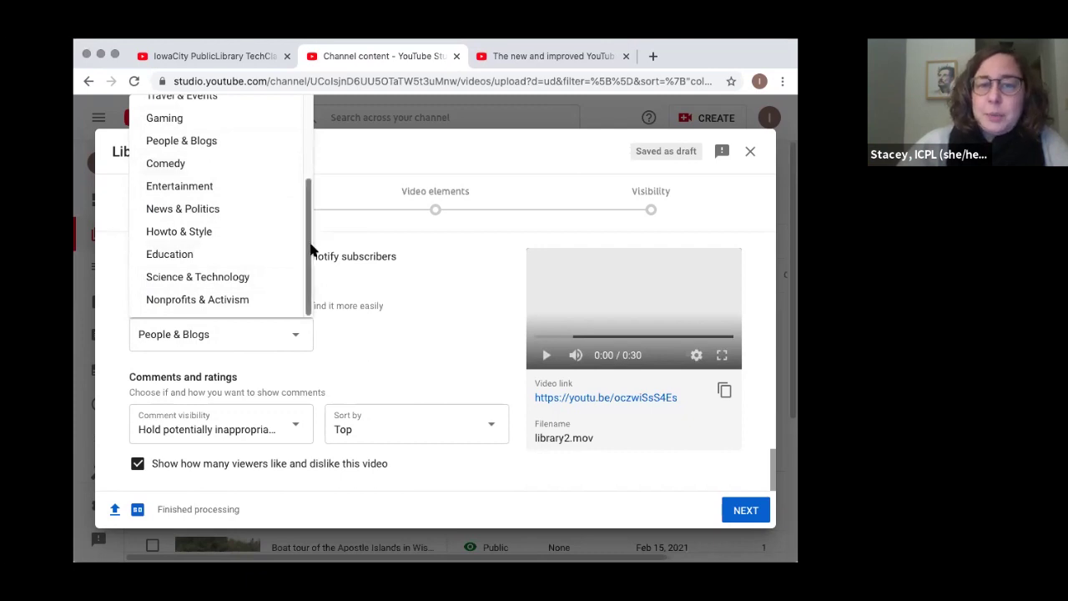
left_click_drag(310, 247, 304, 154)
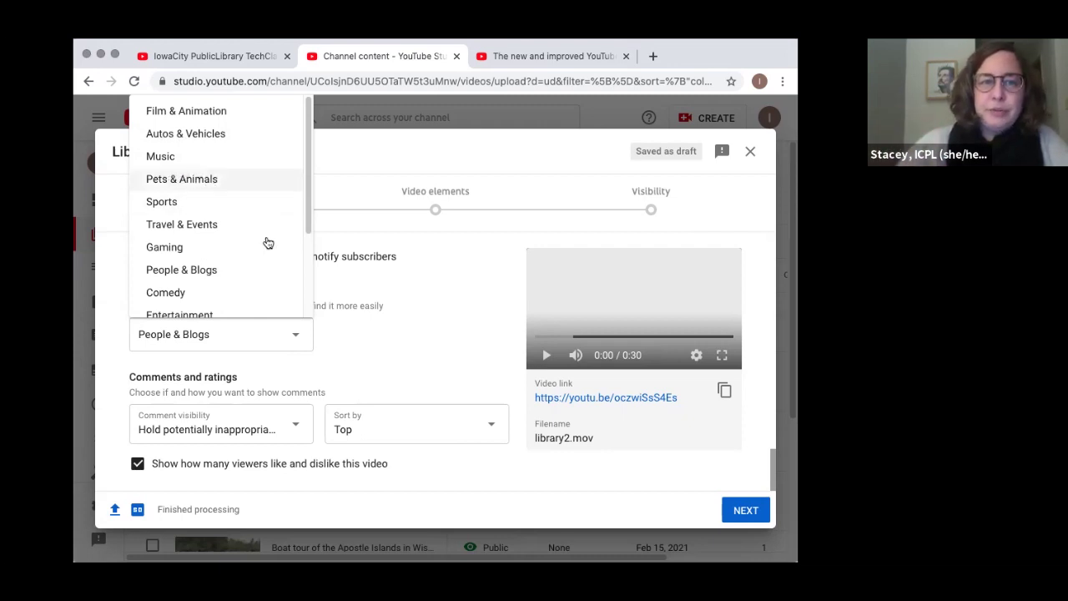
scroll(309, 201, "down", 3)
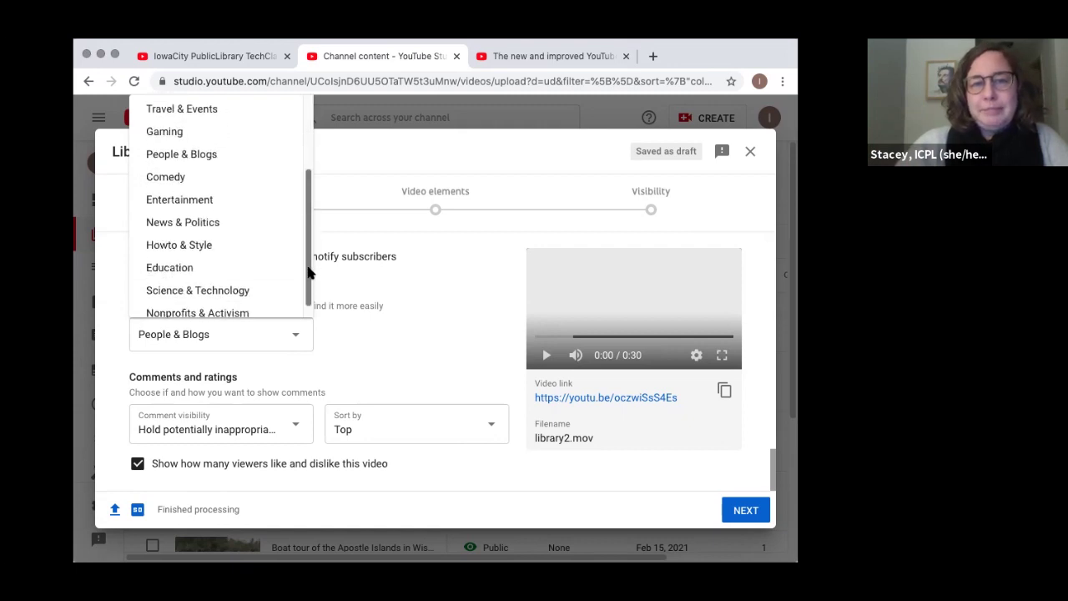
scroll(309, 201, "up", 3)
left_click(377, 352)
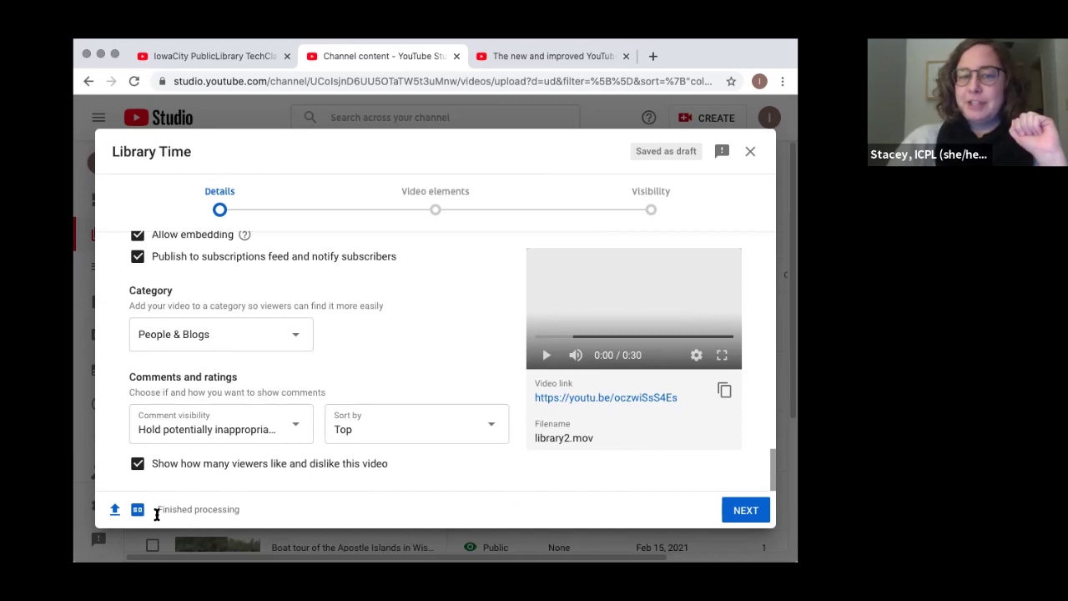
Finish the video's details and continue to the Video elements stage.
mouse_move(139, 511)
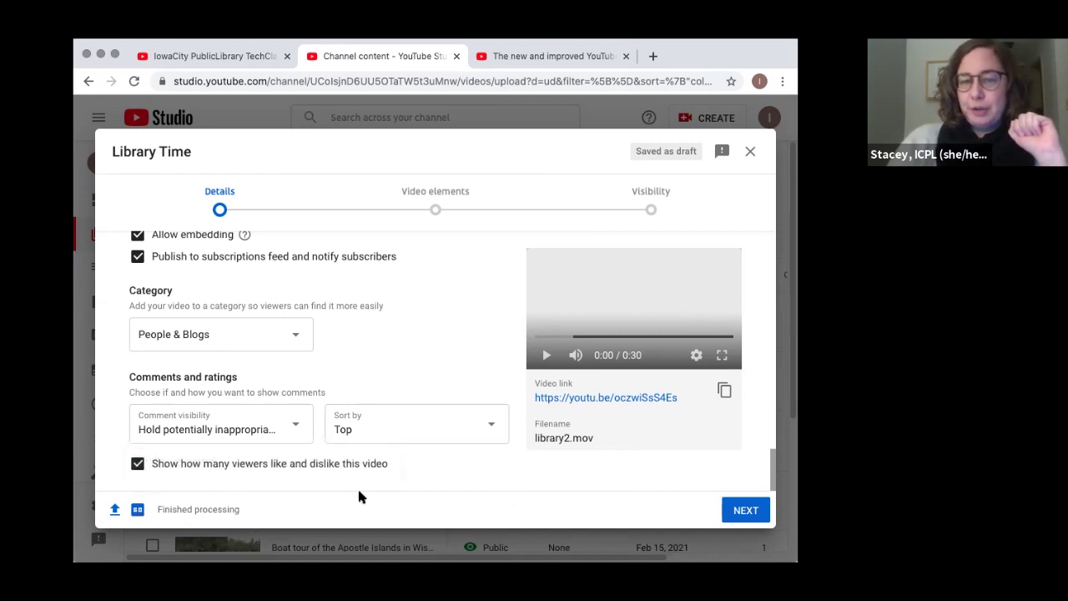
left_click(746, 510)
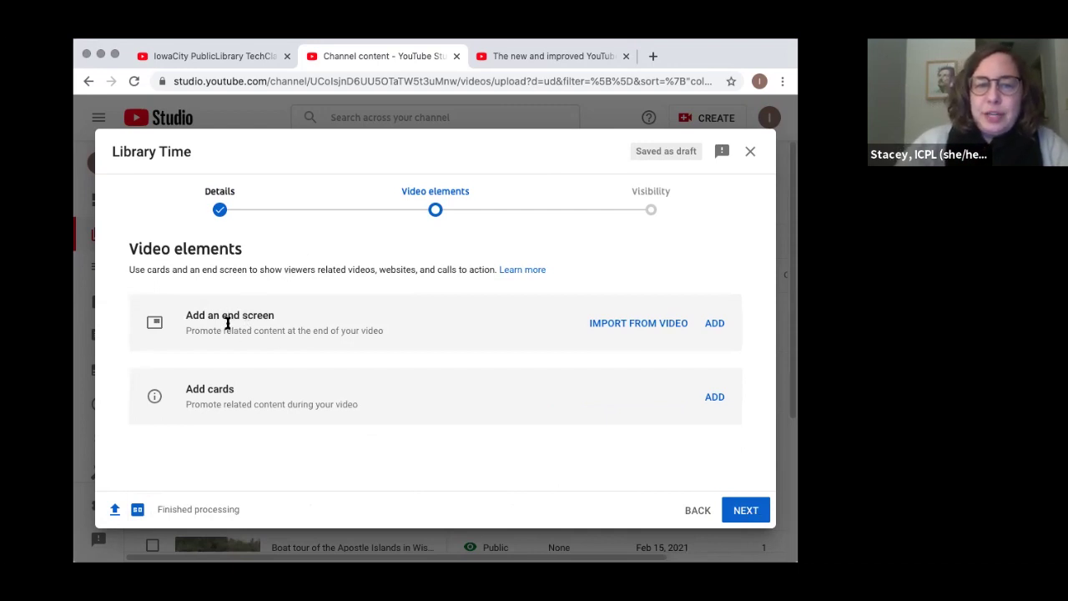
Play the last part of the YouTube Studio video in the other tab to examine its end screen, and close that tab.
left_click(518, 58)
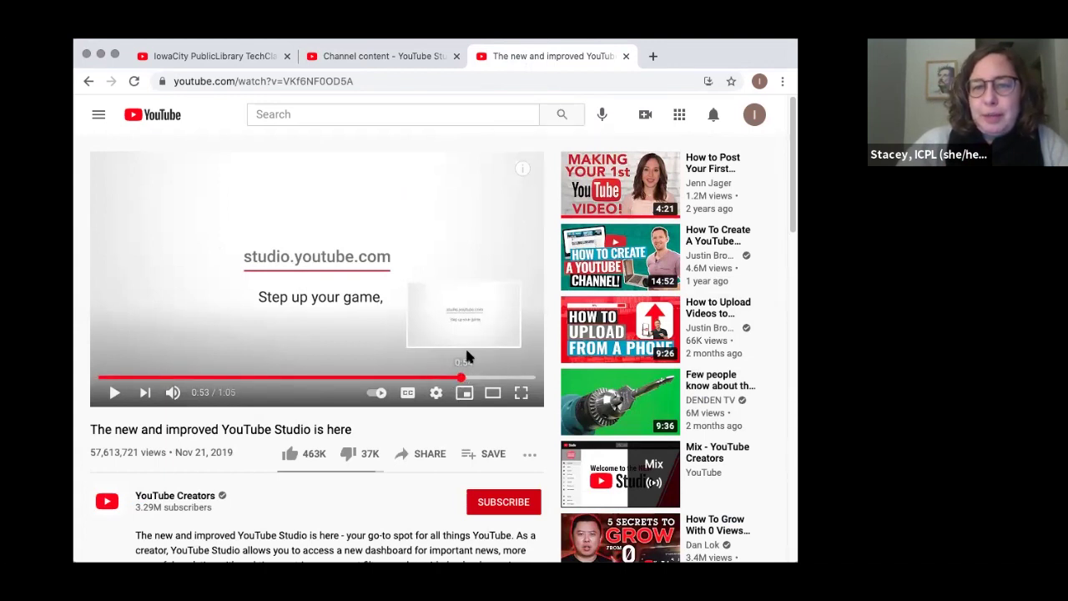
left_click(116, 395)
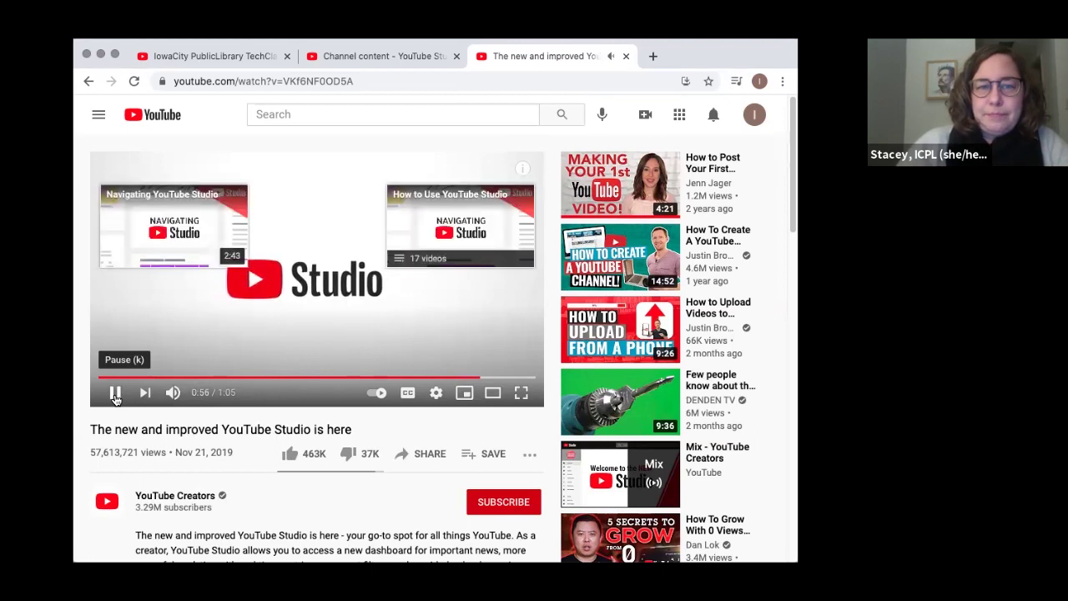
left_click(115, 395)
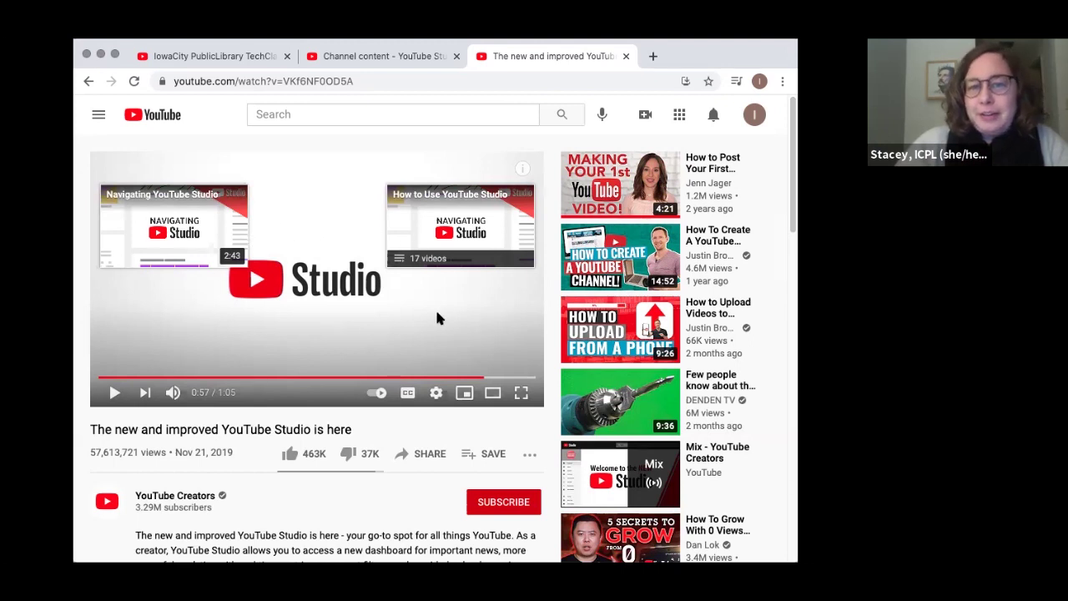
left_click(626, 56)
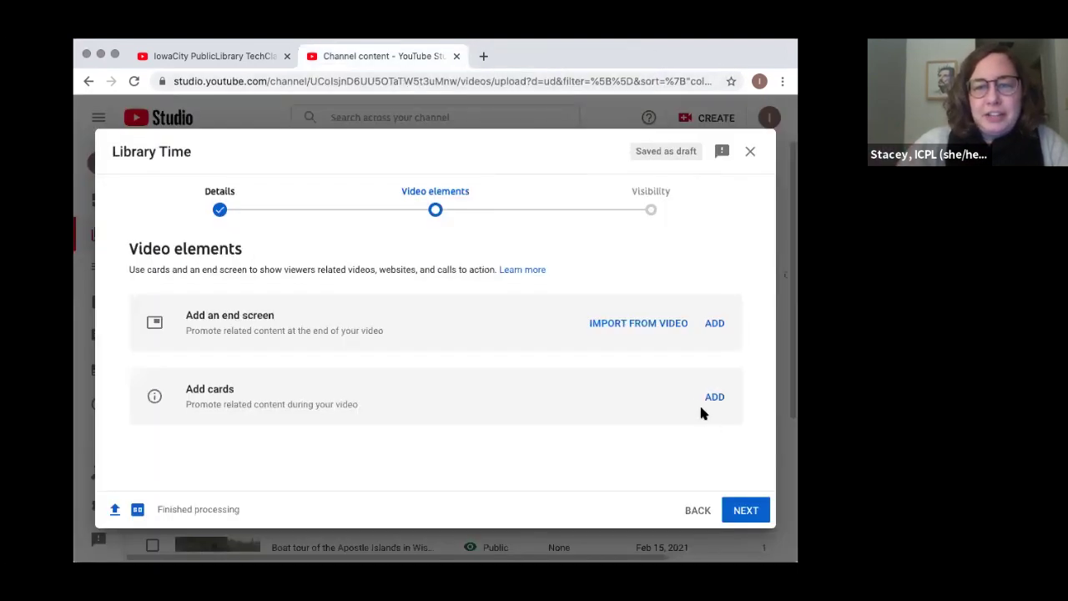
Continue past the video elements without adding any and review the Visibility options.
left_click(748, 519)
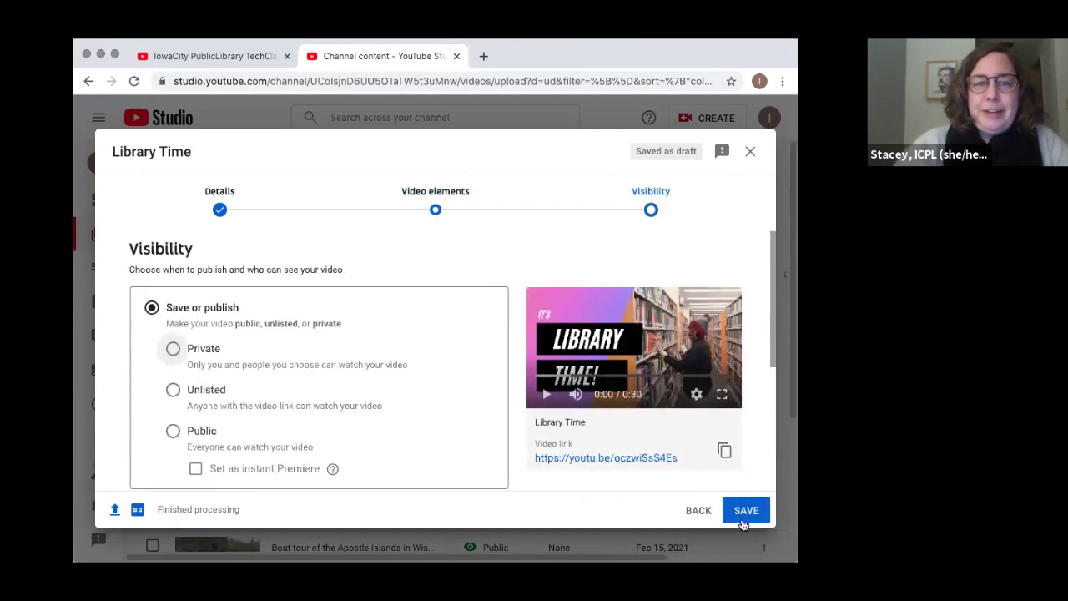
scroll(488, 297, "down", 1)
scroll(489, 300, "up", 1)
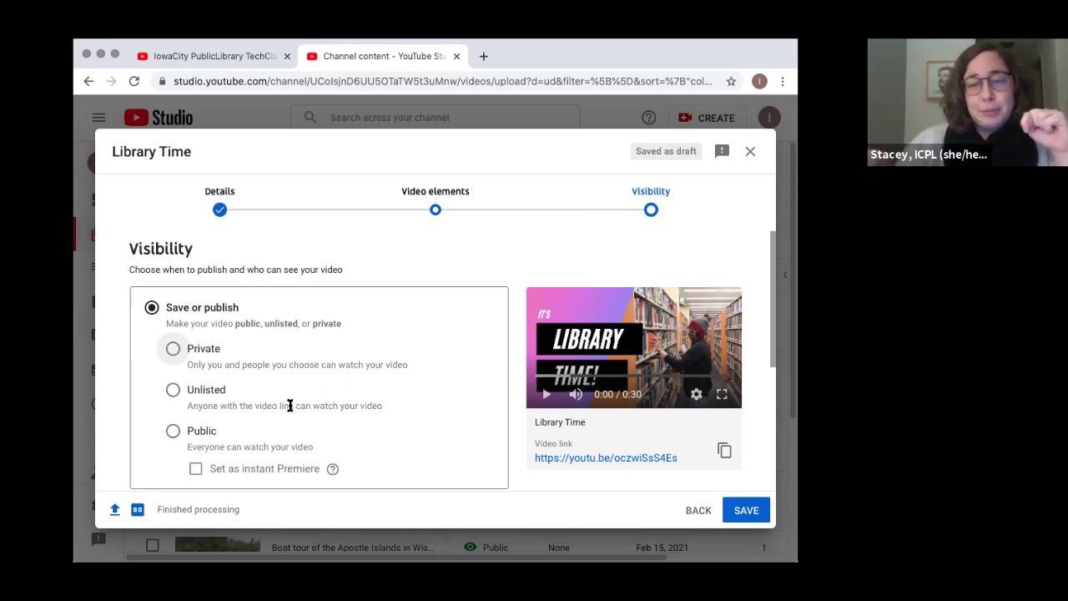
Set the video's visibility to Private and inspect the private sharing invitation, leaving it without inviting anyone.
left_click(173, 350)
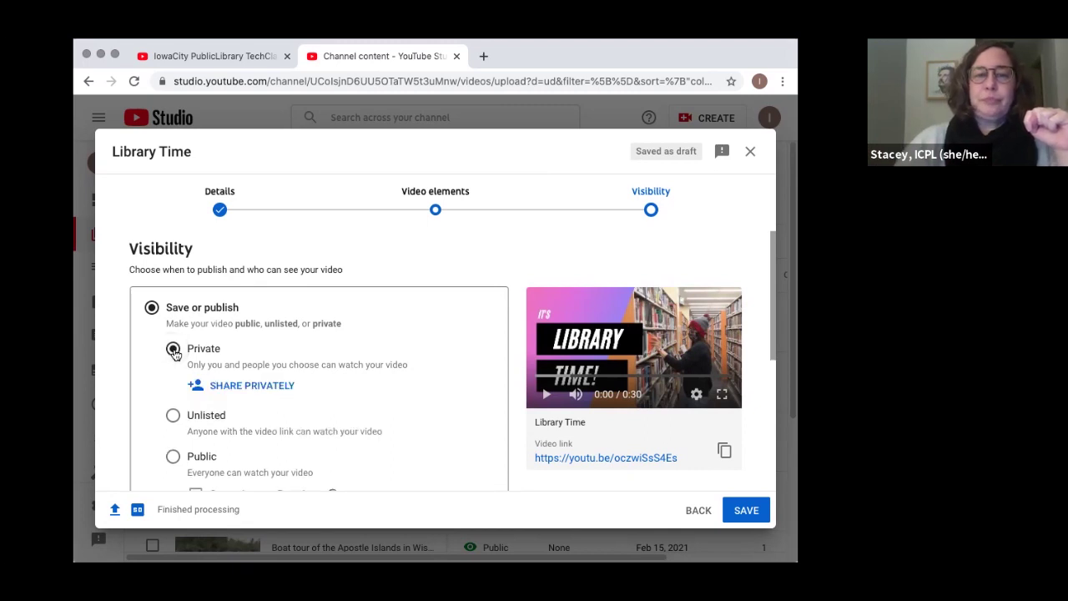
left_click(243, 387)
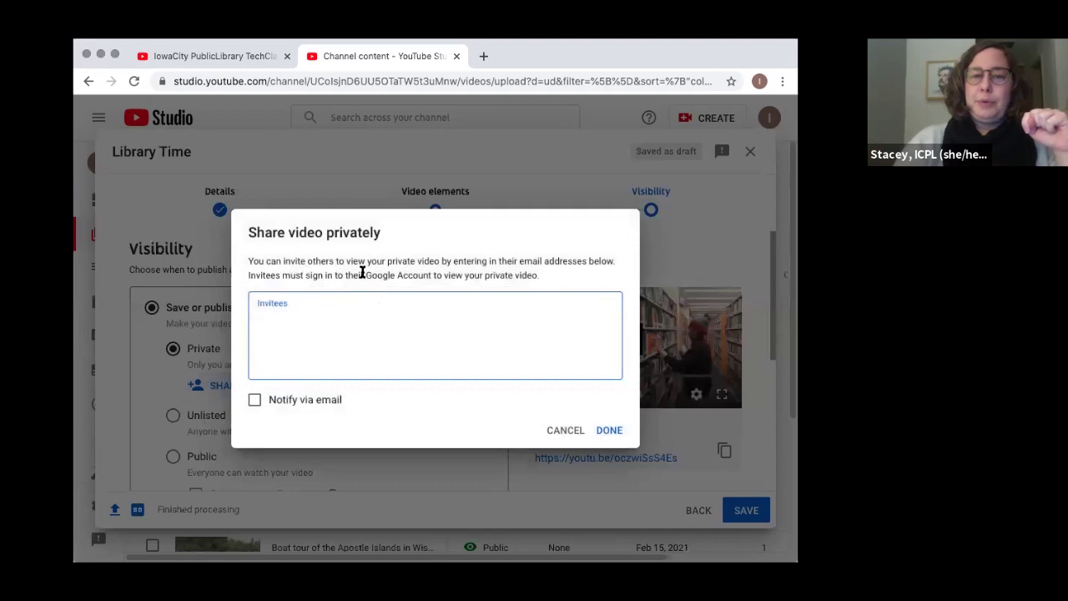
left_click_drag(362, 273, 430, 275)
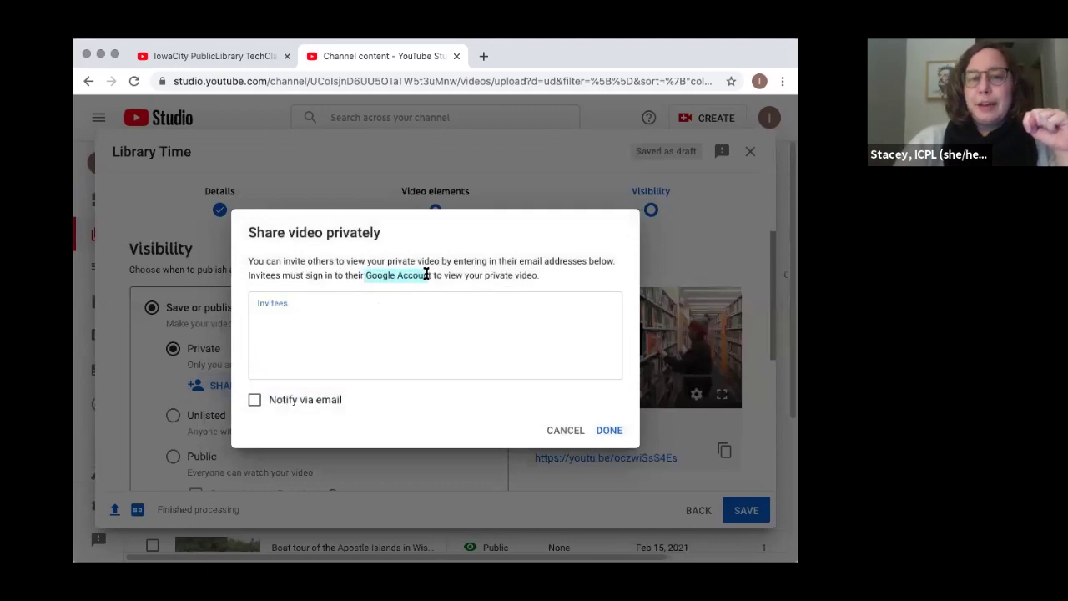
left_click(306, 315)
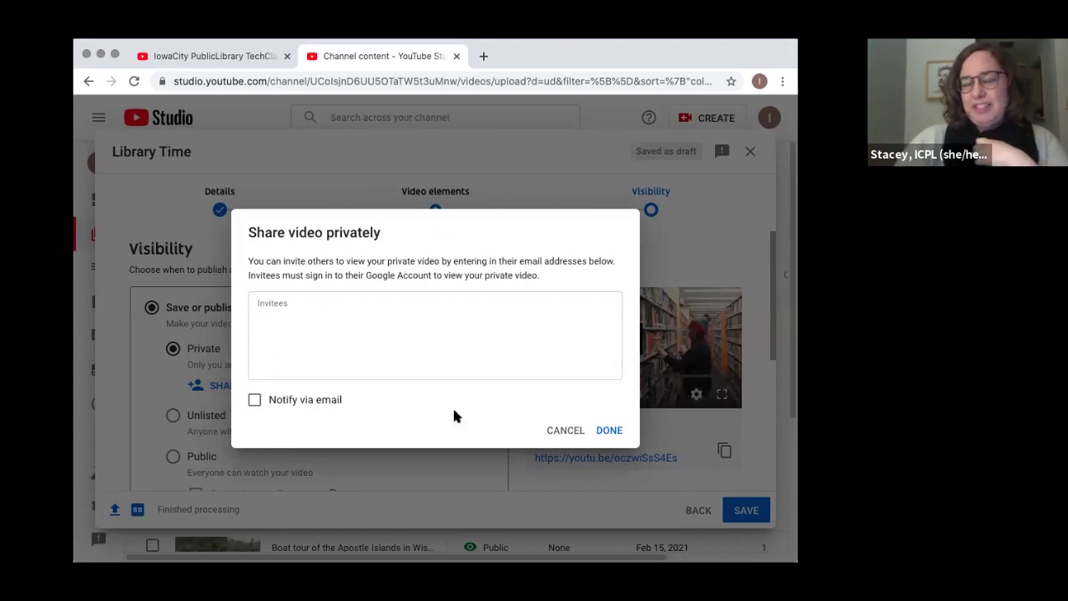
left_click(565, 430)
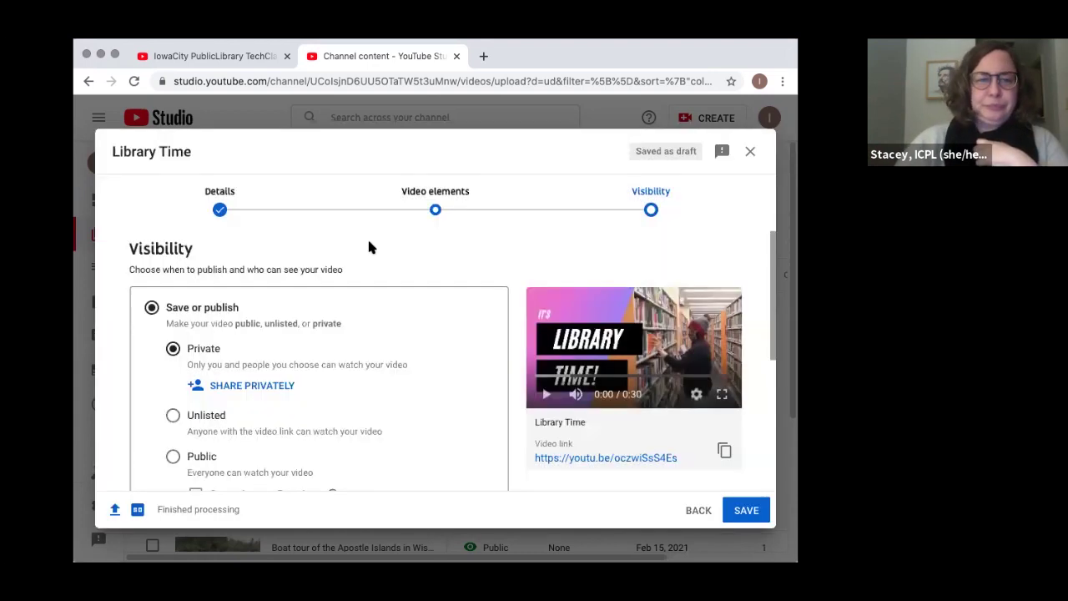
Try Public visibility for the video, return it to Private, and open and cancel the private sharing invitation.
scroll(368, 242, "down", 2)
scroll(370, 243, "up", 2)
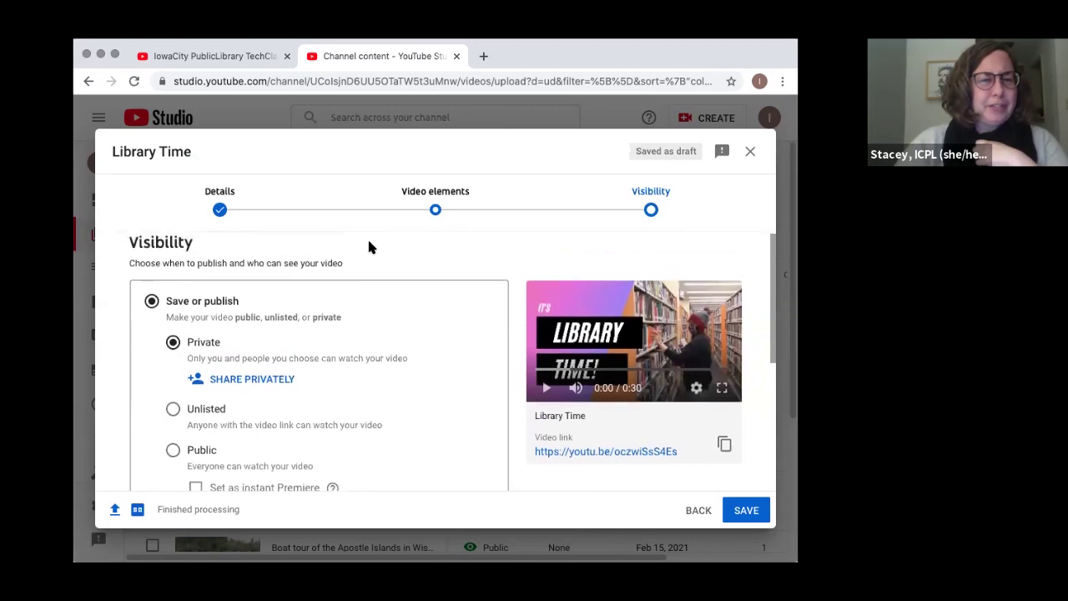
left_click(174, 448)
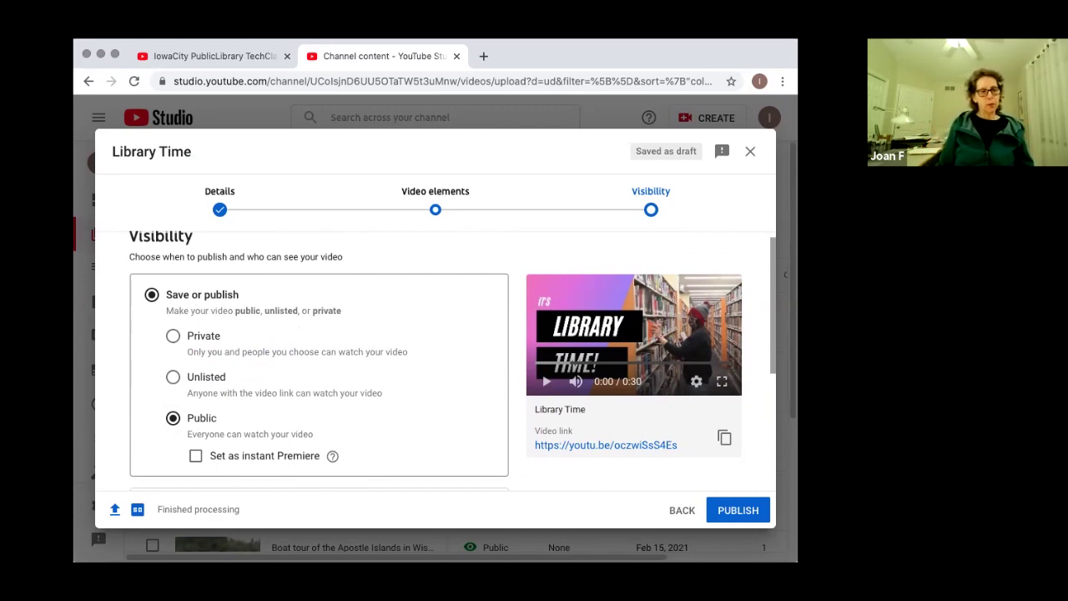
left_click(173, 336)
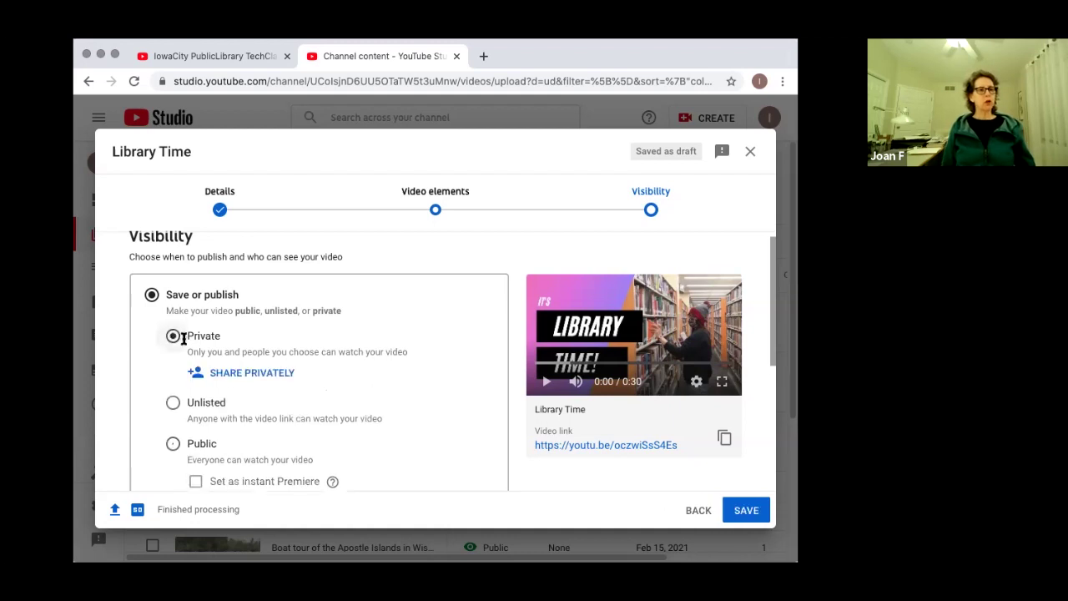
left_click(230, 381)
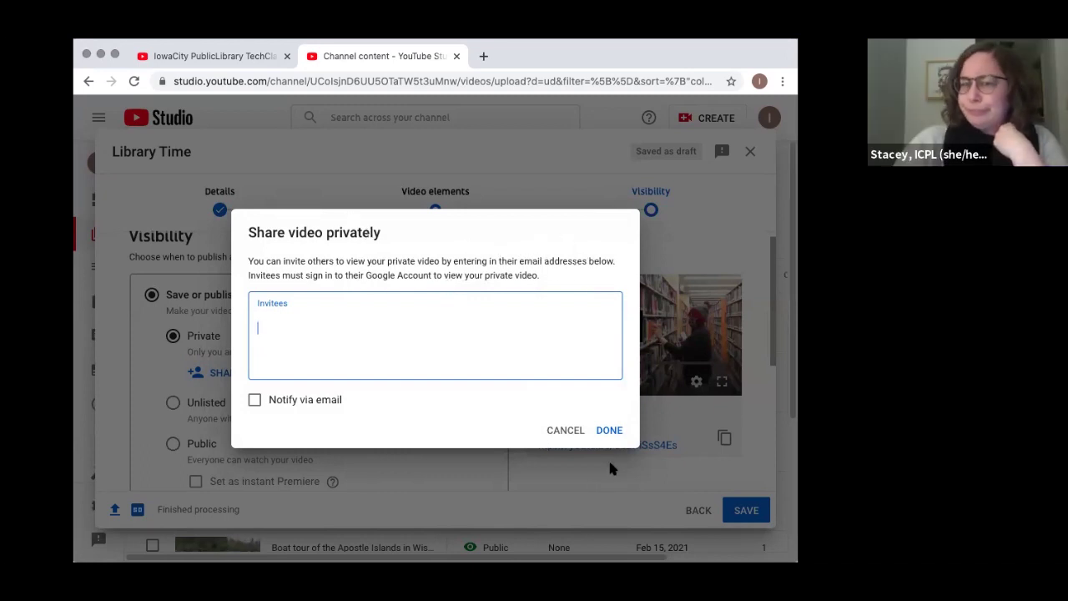
left_click(568, 436)
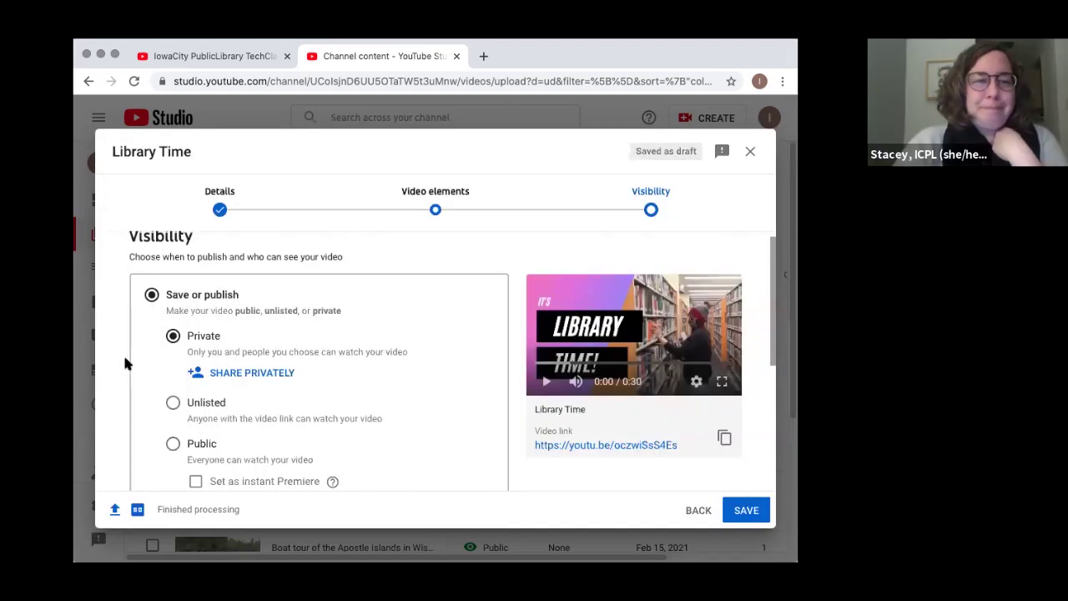
Review the schedule option and the pre-publishing checks below the save or publish choices.
scroll(122, 352, "down", 3)
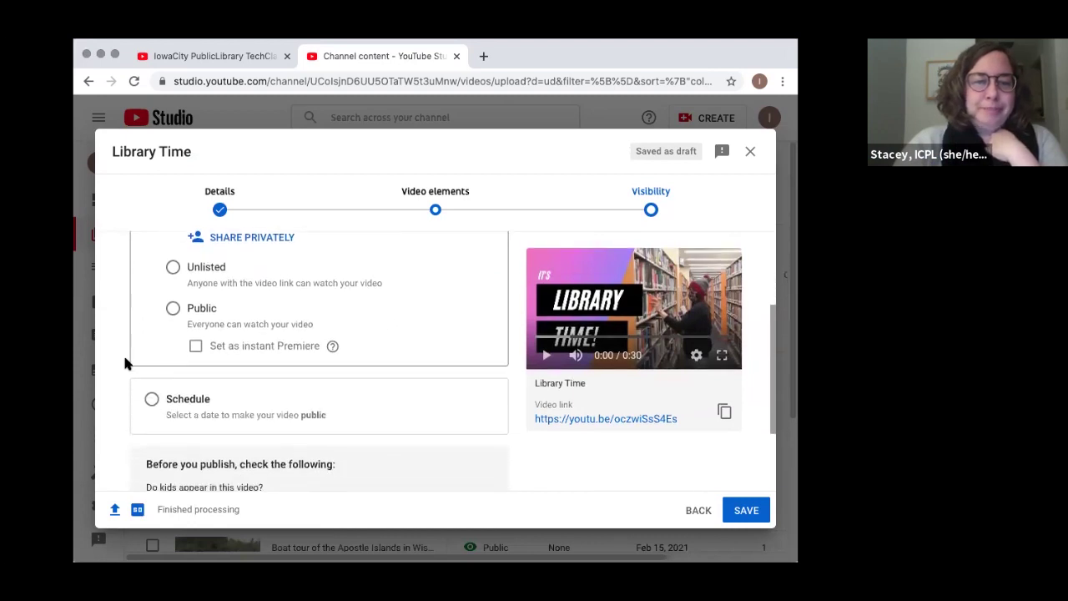
scroll(122, 352, "up", 2)
scroll(123, 352, "up", 1)
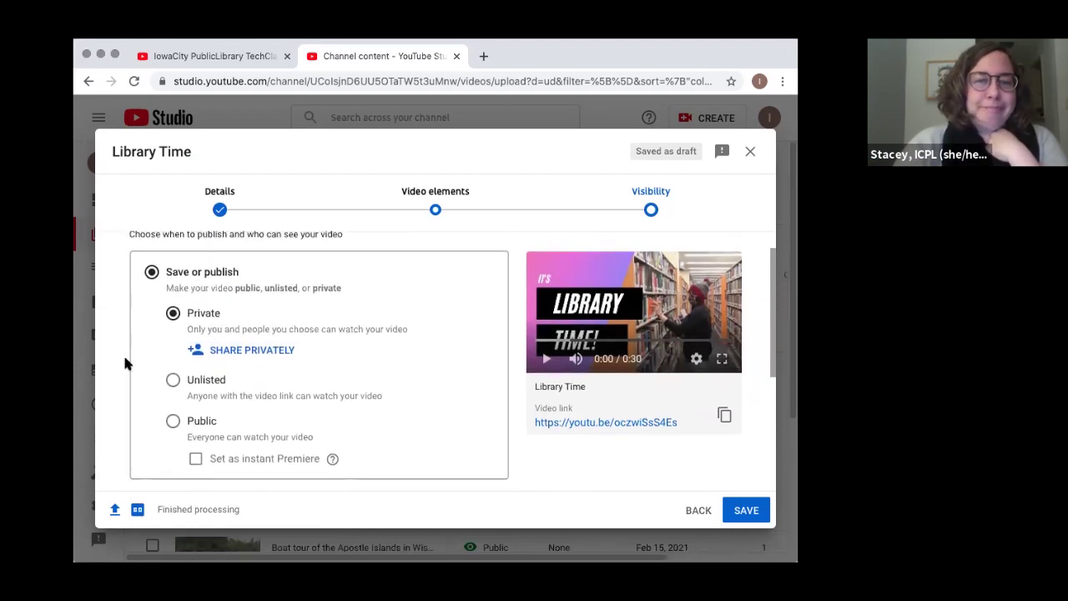
scroll(125, 362, "down", 1)
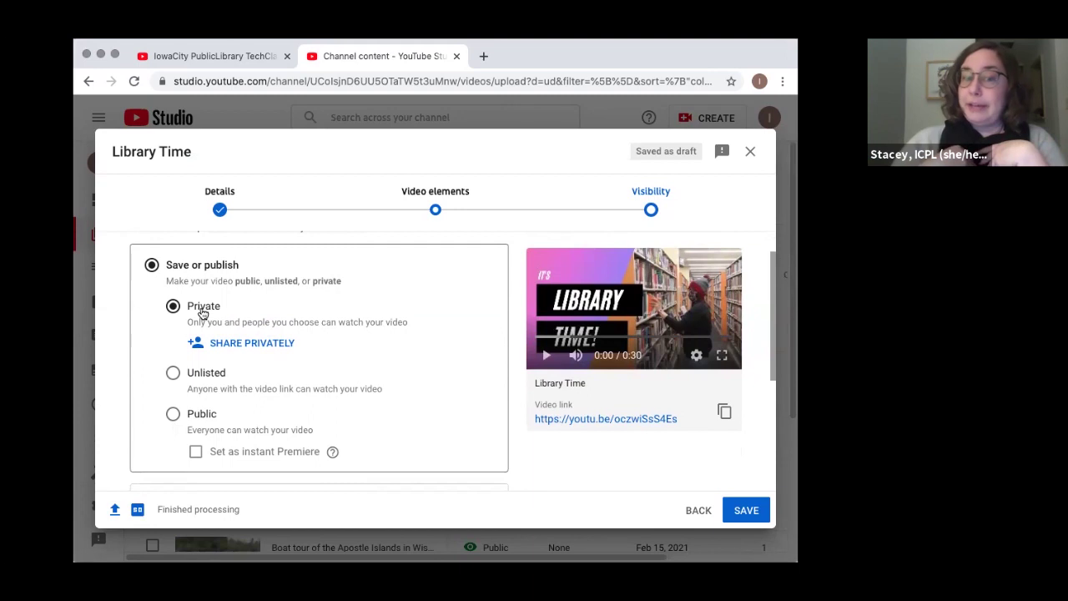
Check the remaining publishing notes and save the Library Time video with Private visibility.
scroll(114, 390, "down", 5)
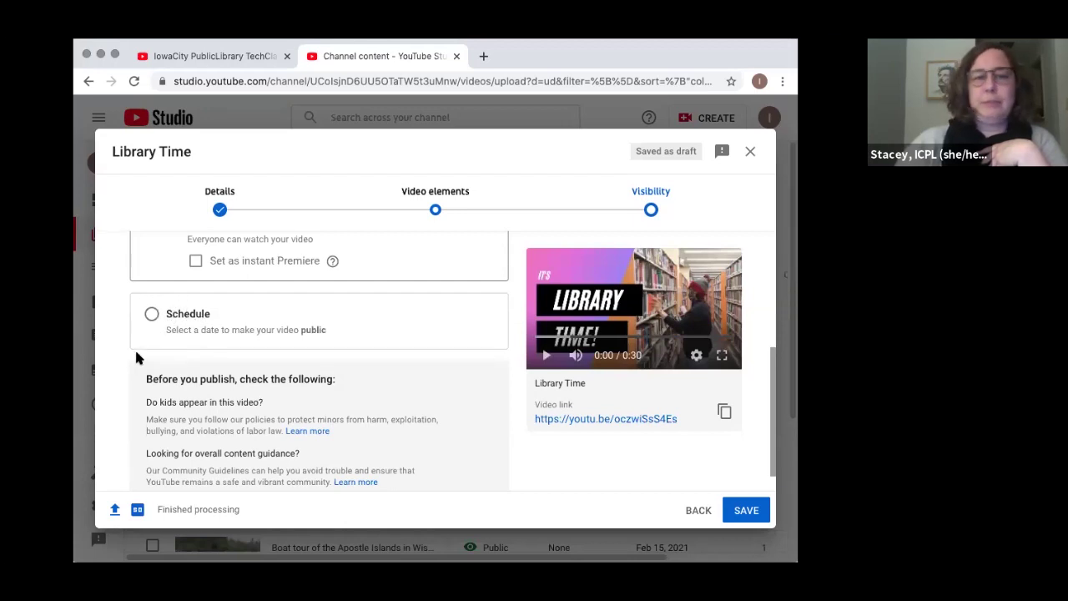
scroll(123, 379, "down", 1)
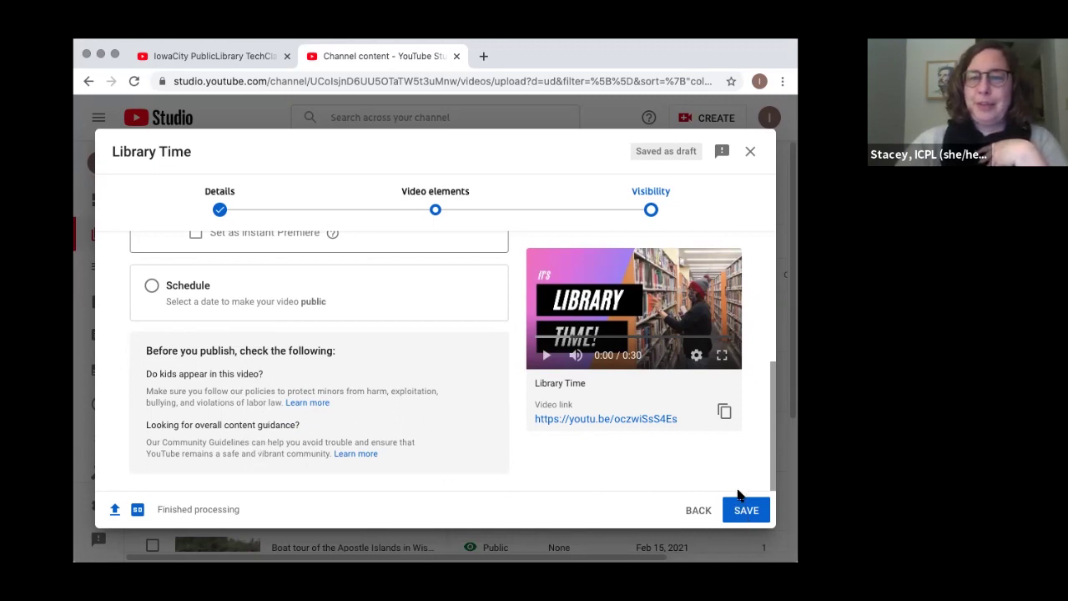
left_click(745, 515)
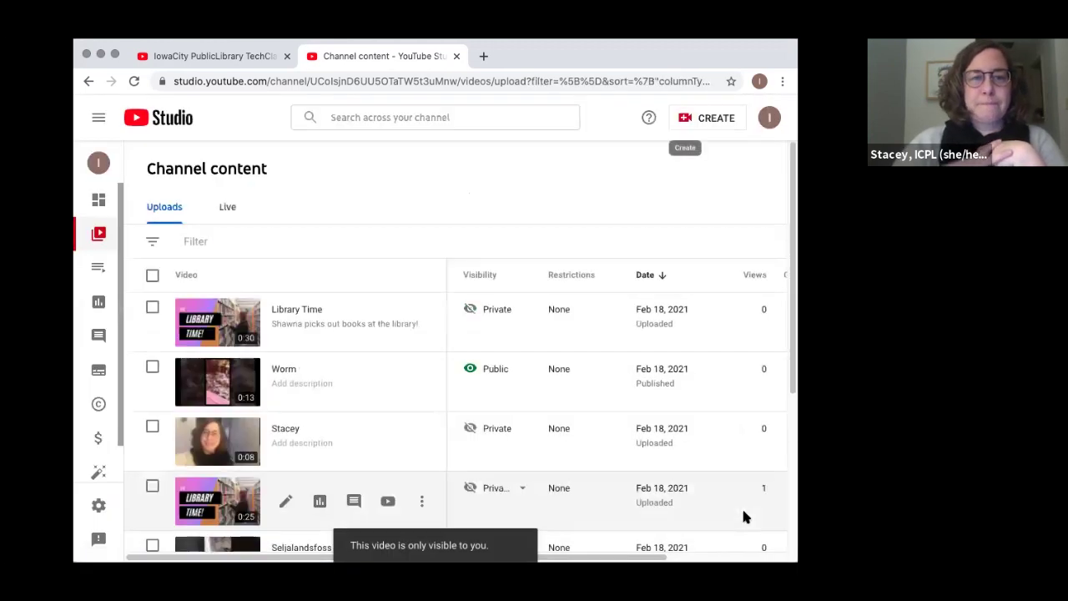
Open the details of the Library Time video and review its title, description, thumbnail, playlist and audience settings.
mouse_move(392, 321)
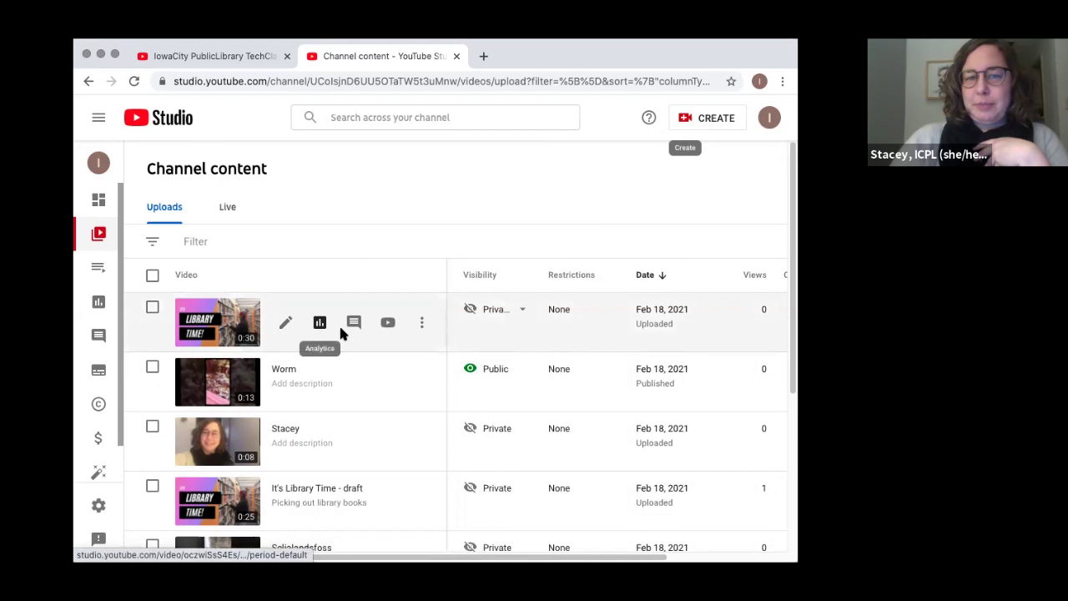
left_click(206, 312)
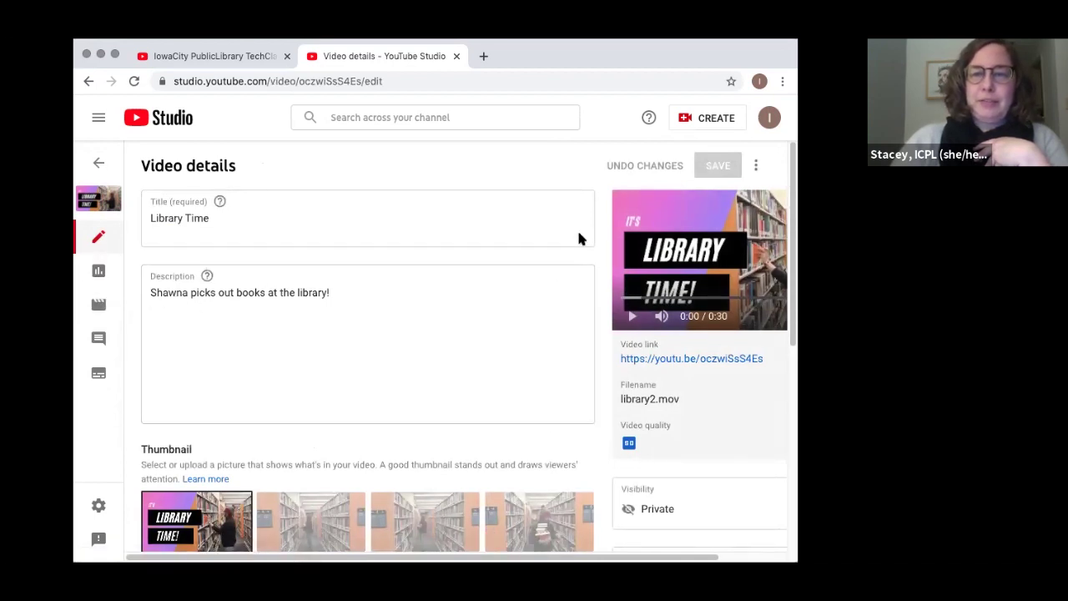
scroll(538, 342, "down", 3)
scroll(538, 341, "down", 2)
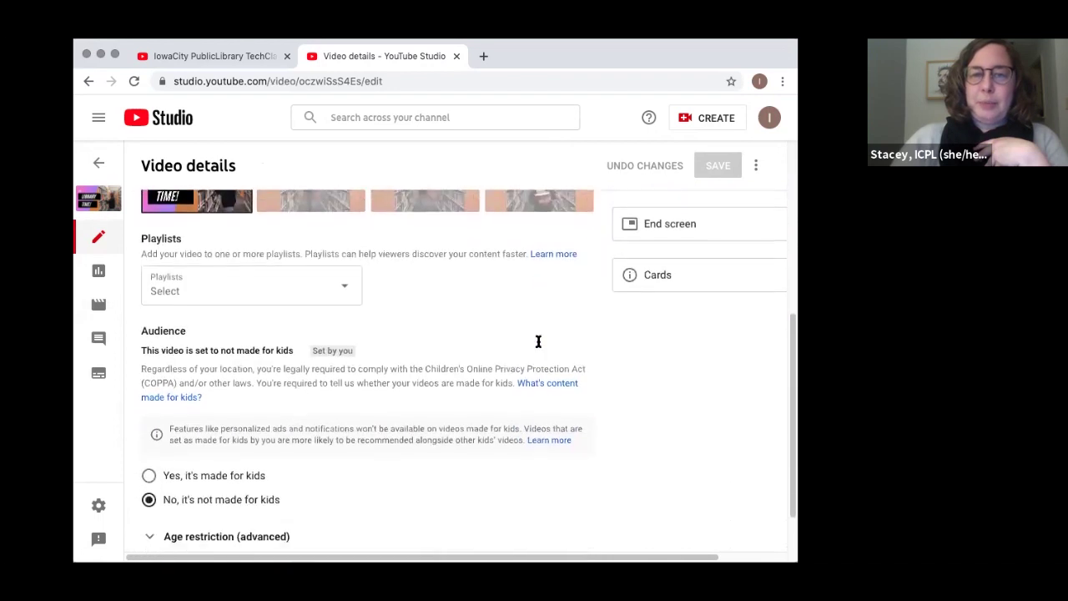
scroll(538, 341, "up", 5)
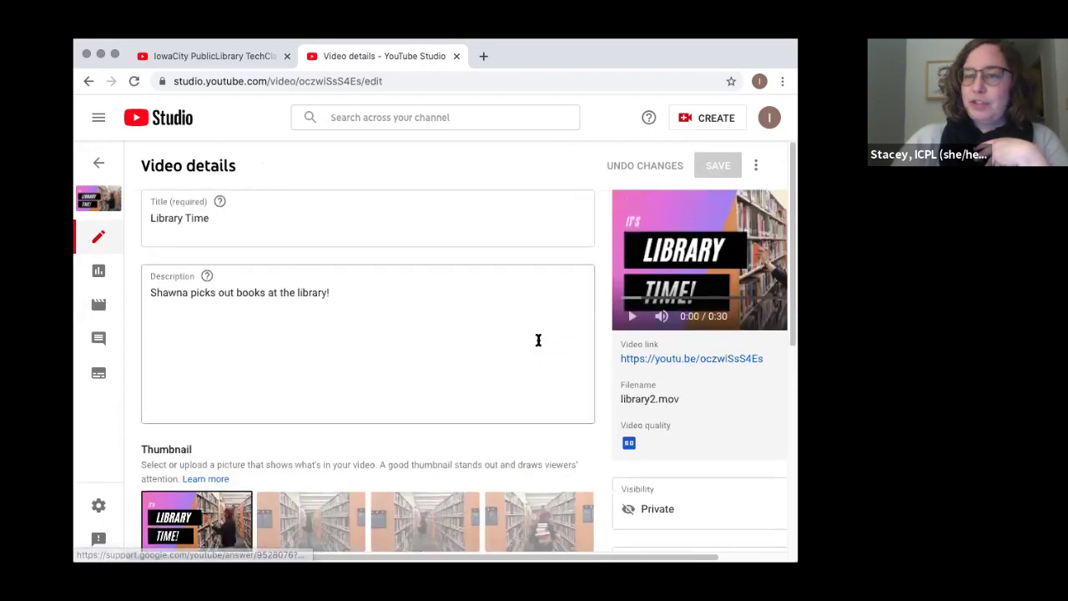
Open the Library Time video in the video editor and play its opening seconds to find a trim point.
left_click(100, 308)
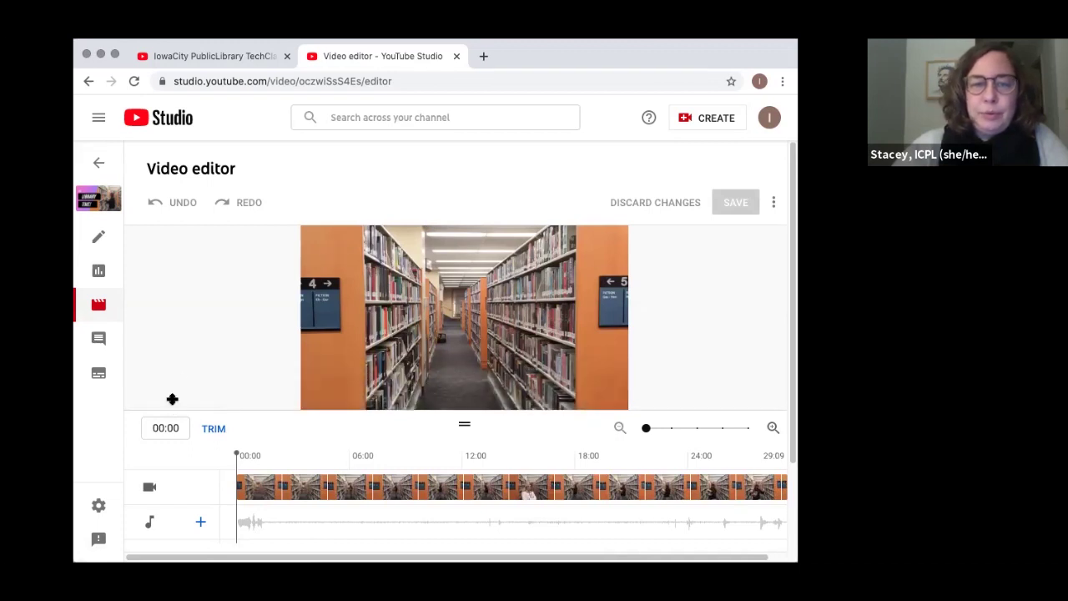
scroll(172, 398, "down", 3)
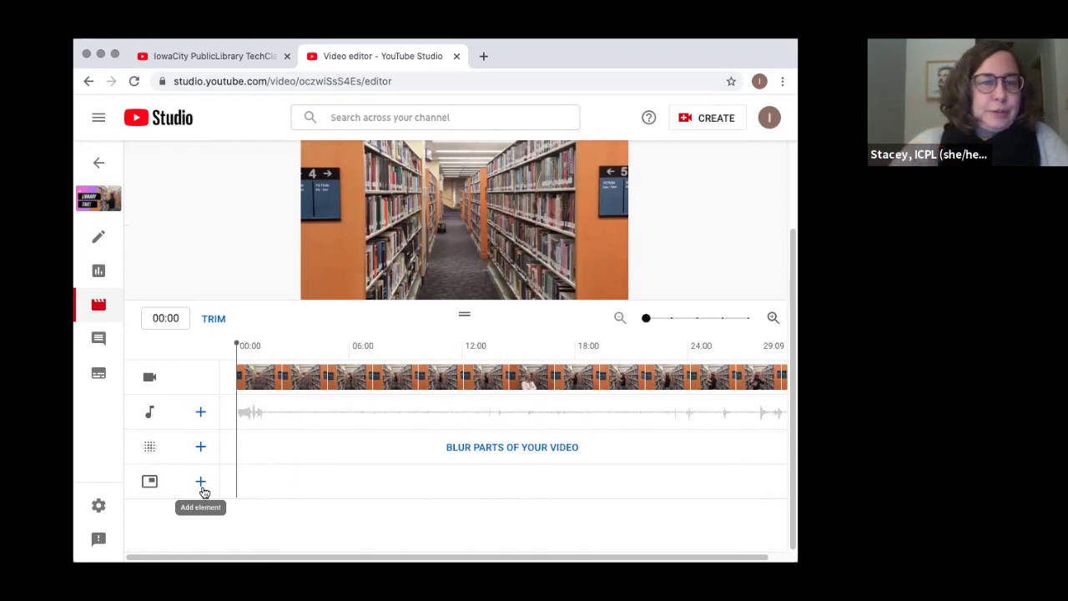
mouse_move(320, 288)
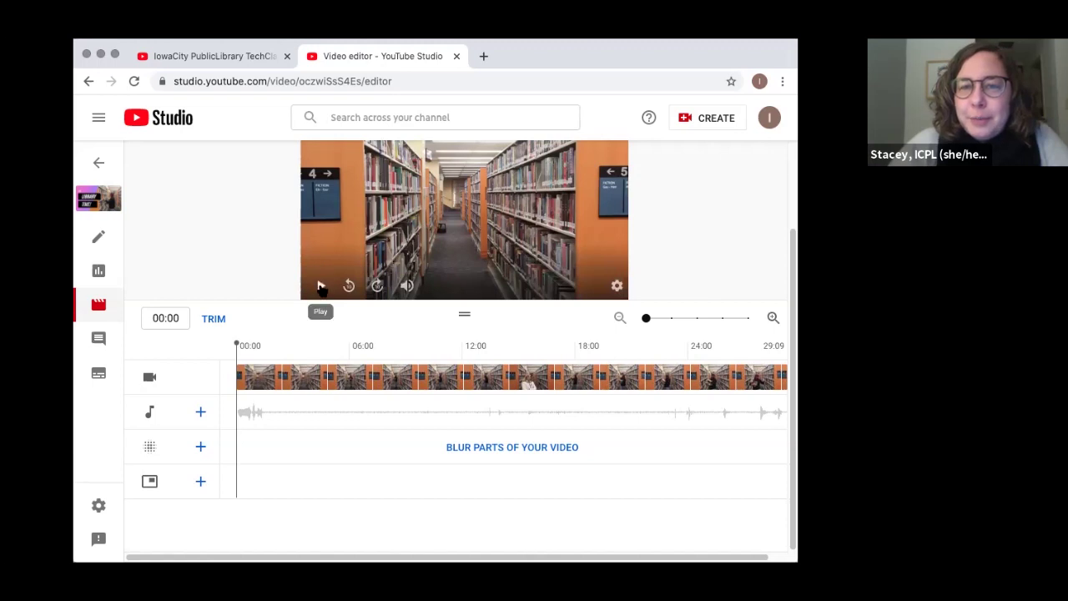
left_click(321, 287)
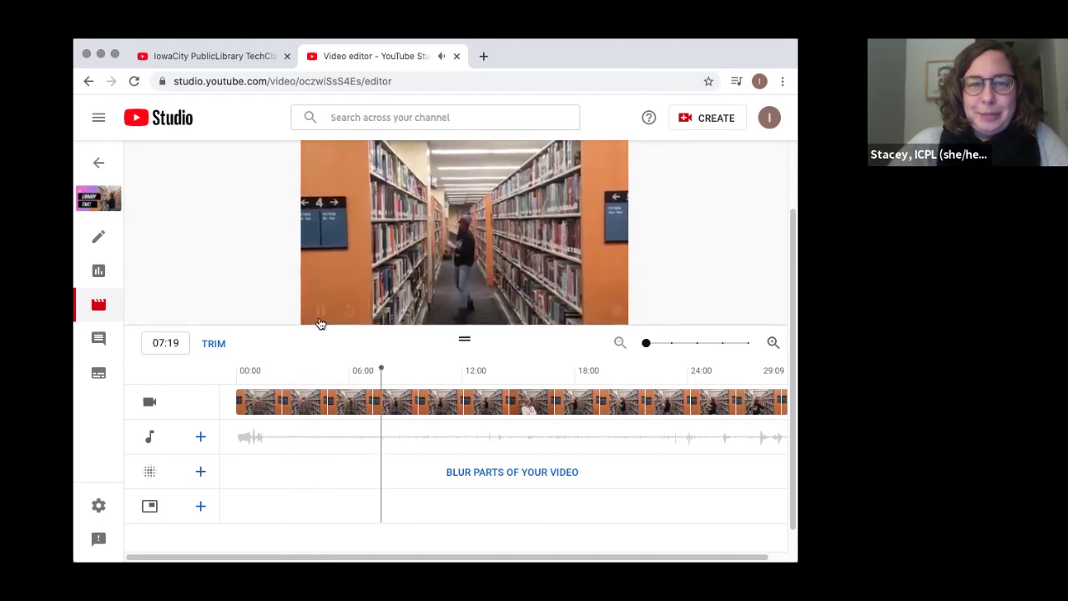
left_click(320, 311)
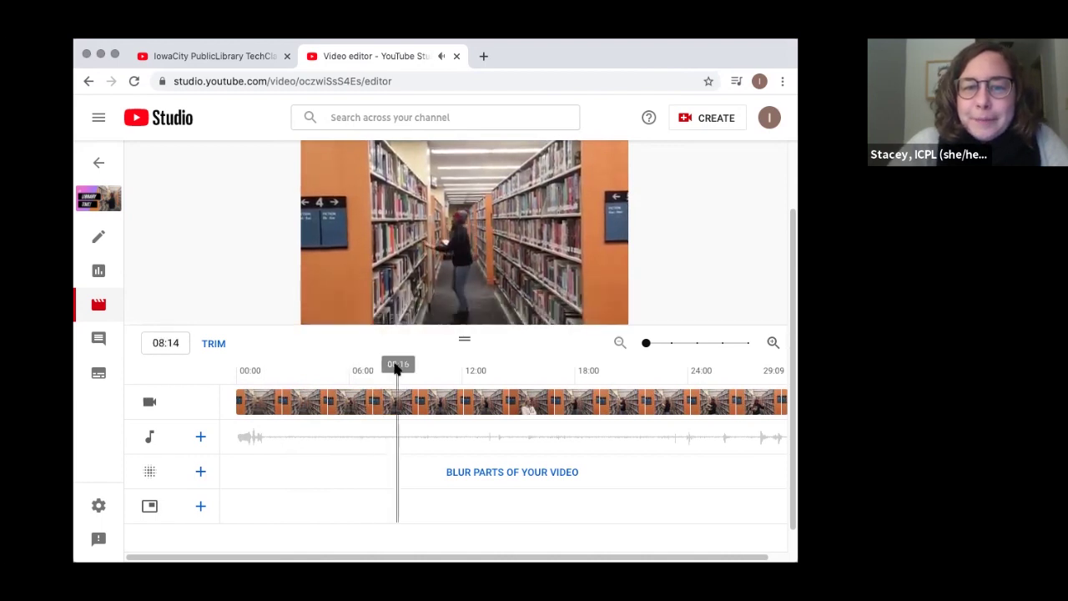
Trim the beginning of the Library Time video up to 03:18.
left_click_drag(396, 368, 305, 364)
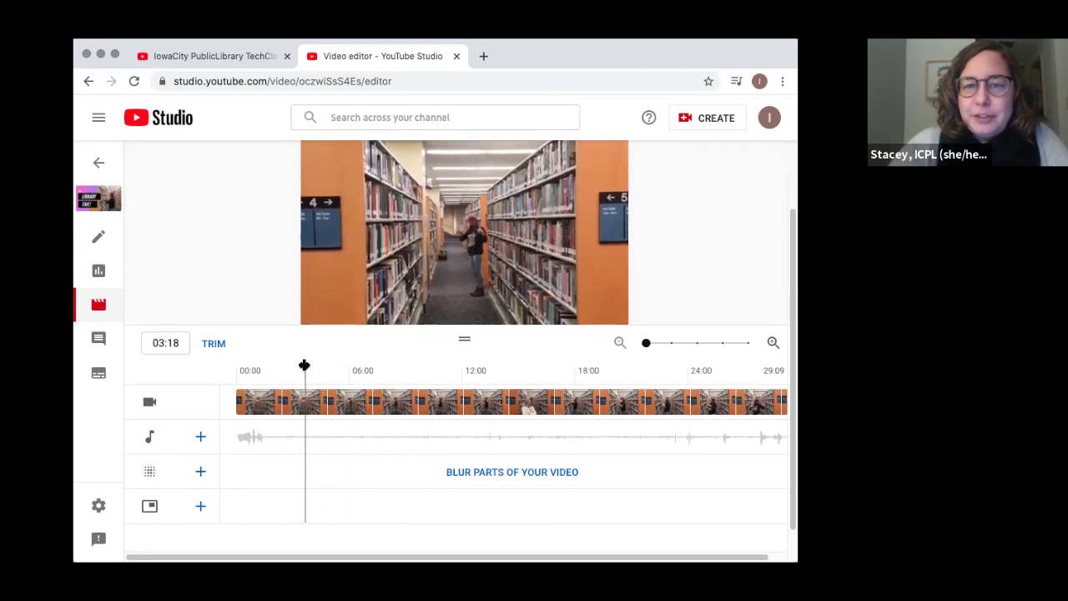
left_click(214, 344)
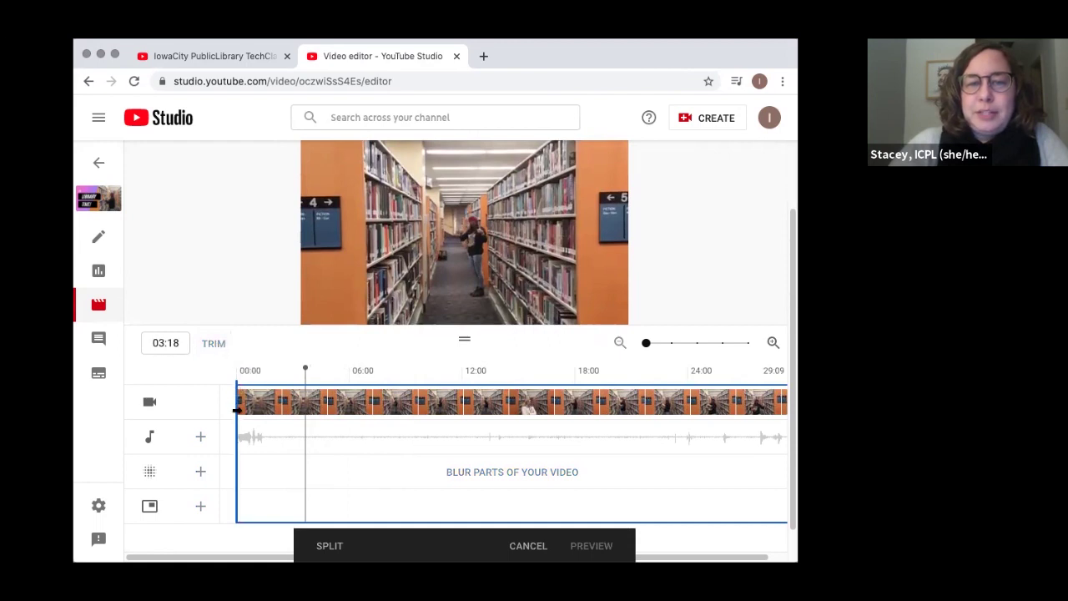
left_click_drag(242, 402, 307, 401)
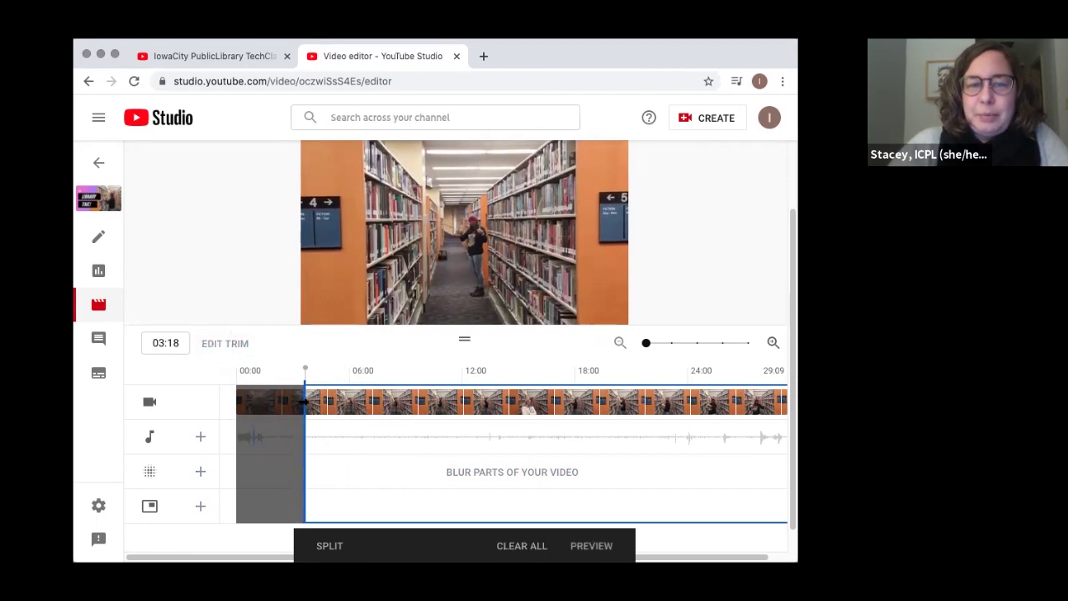
Play the trimmed video toward its end and trim off everything after 26:20.
left_click(321, 311)
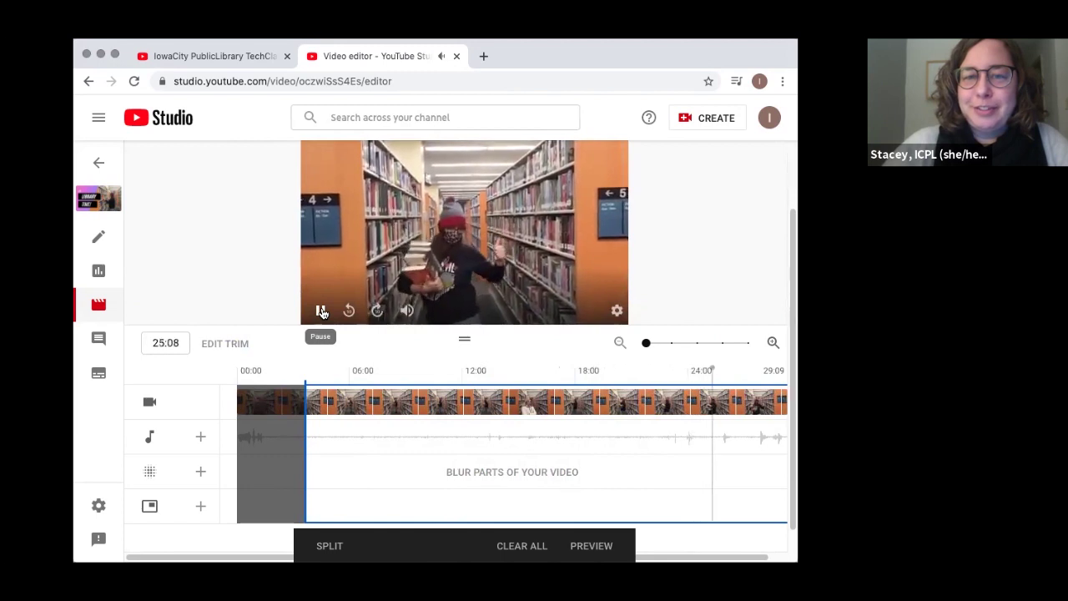
left_click(321, 310)
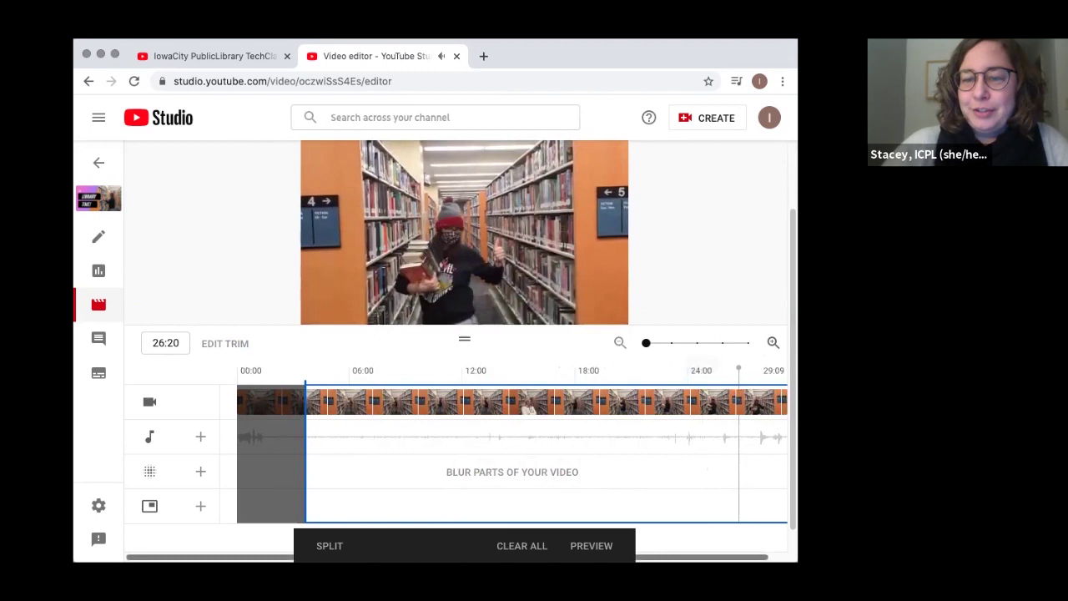
scroll(703, 543, "right", 2)
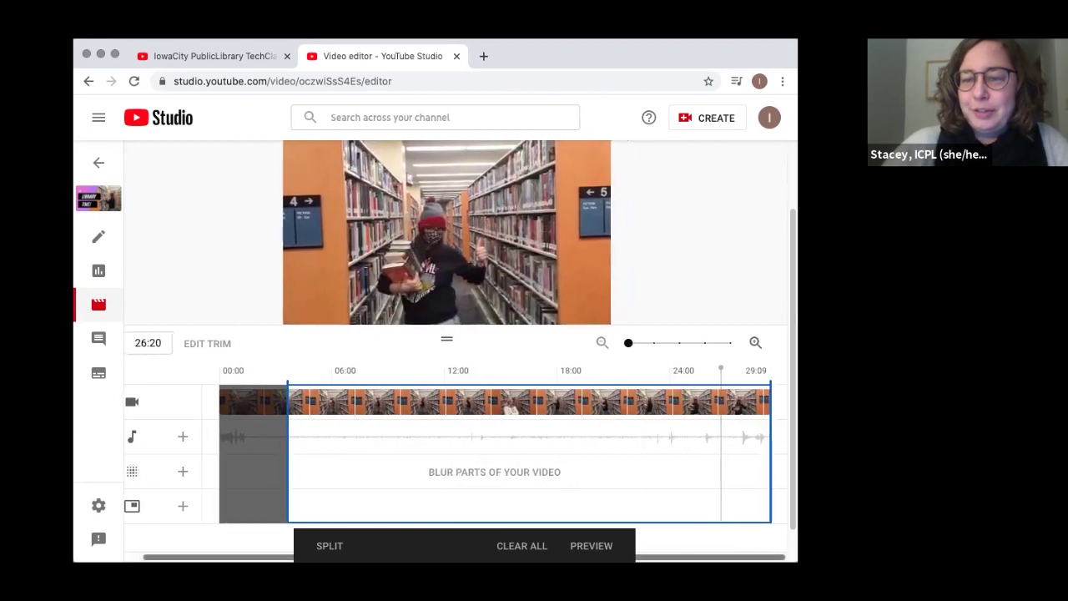
left_click_drag(763, 396, 720, 397)
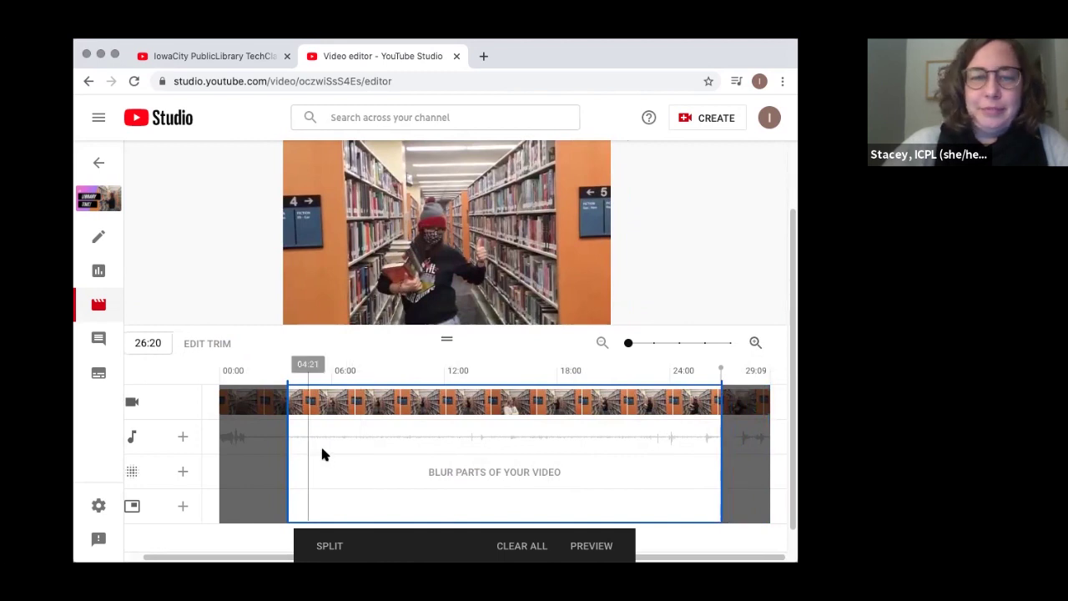
Apply both trims to the timeline as a preview of the edited video.
scroll(266, 341, "up", 3)
scroll(267, 347, "down", 4)
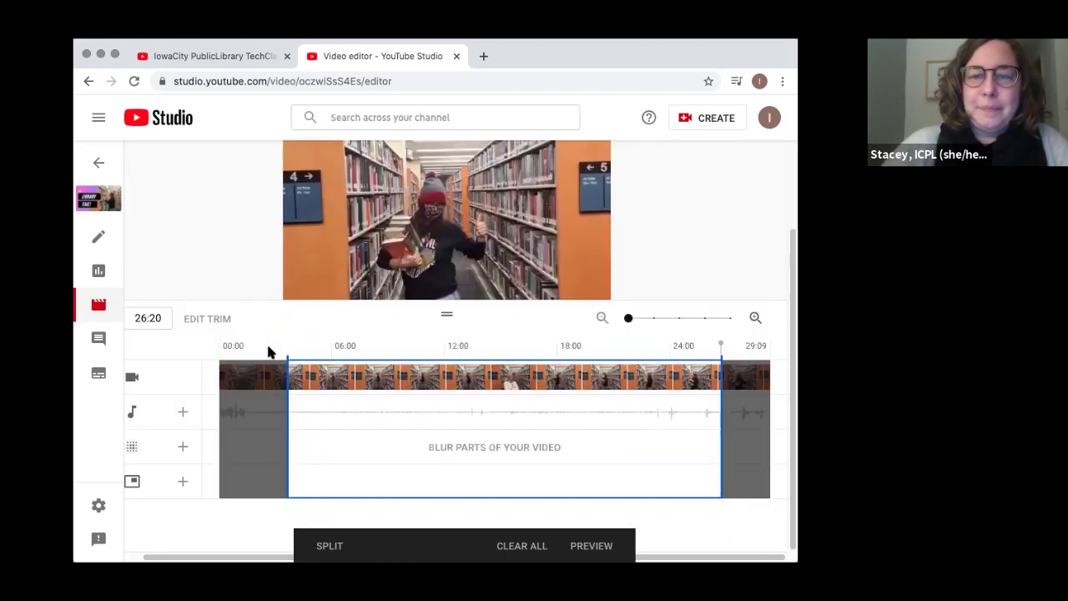
scroll(267, 349, "up", 3)
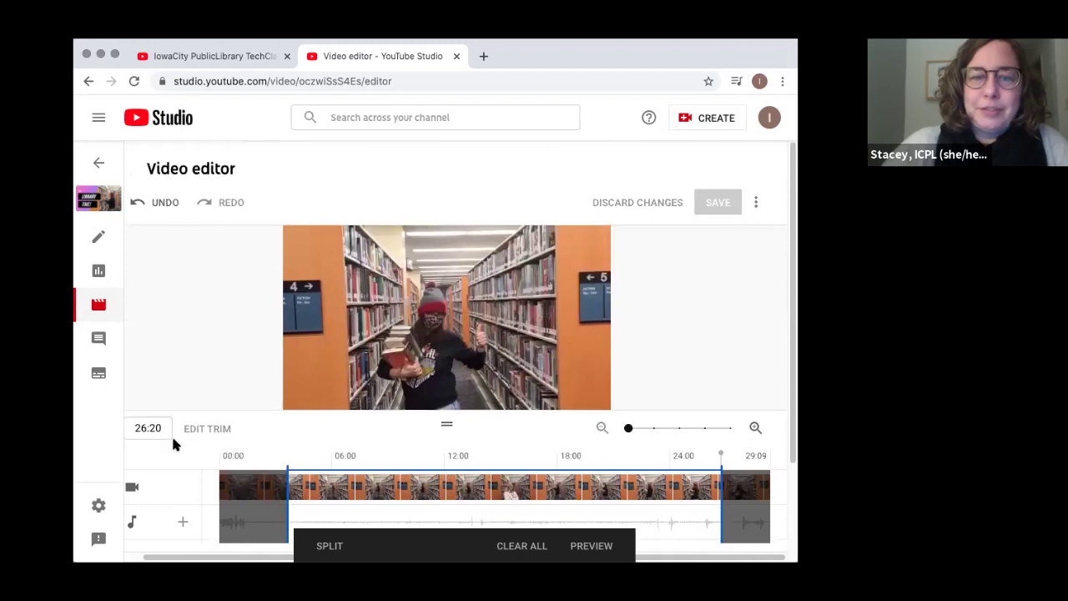
scroll(243, 446, "down", 1)
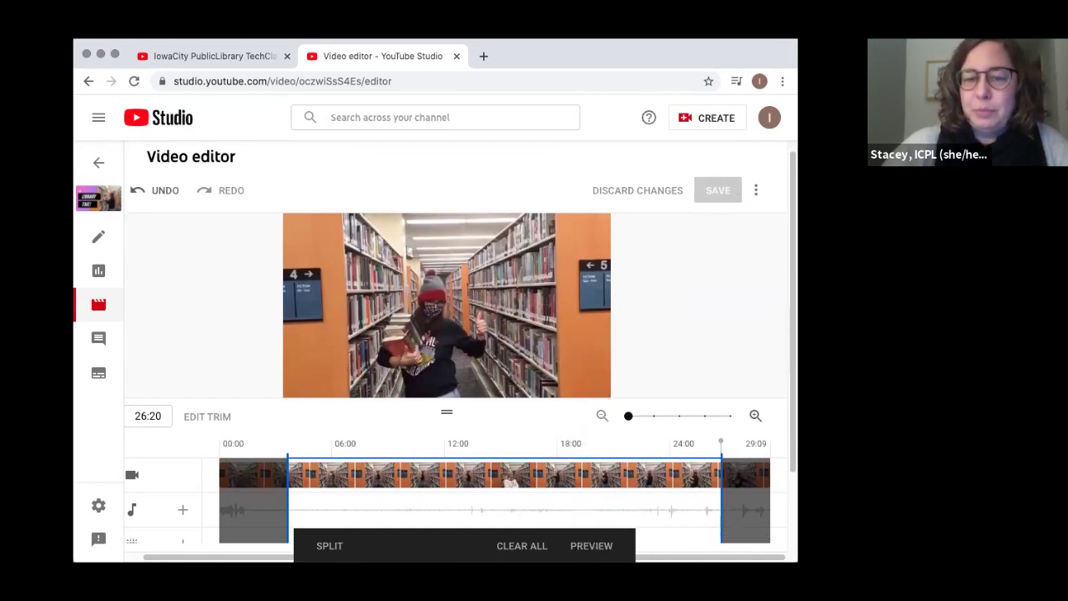
left_click(589, 546)
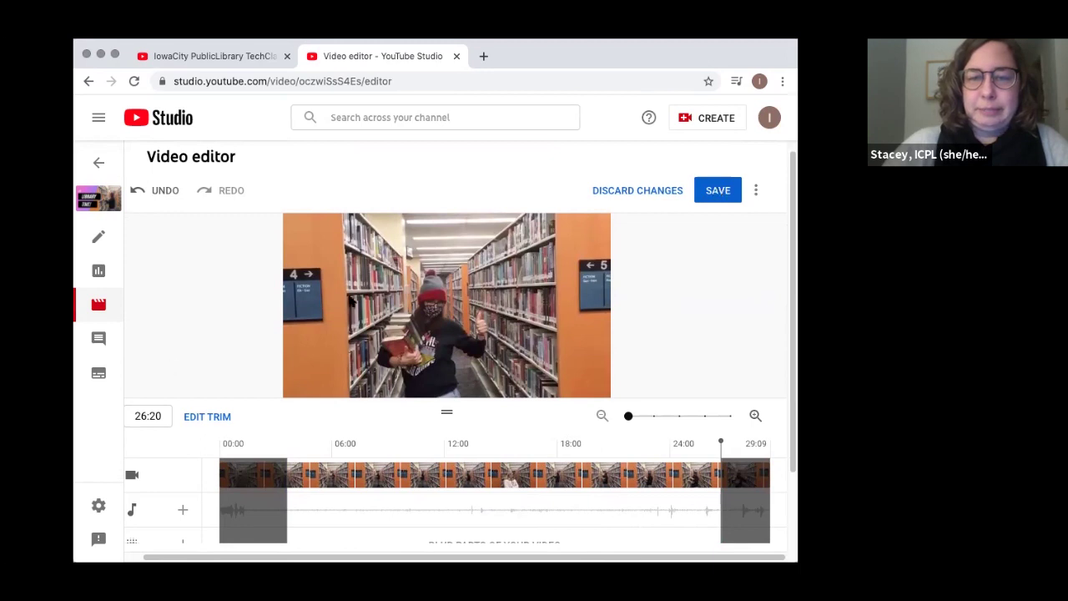
Move the playhead to 14:00, where a passer-by blocks the view, and examine the blur option for that part.
scroll(138, 356, "down", 3)
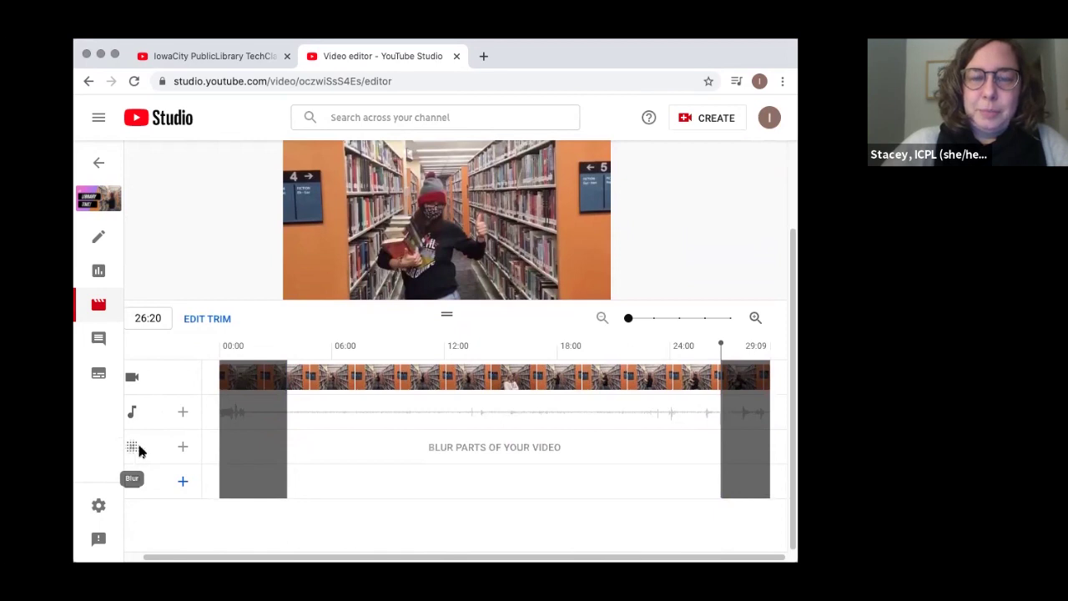
left_click(503, 361)
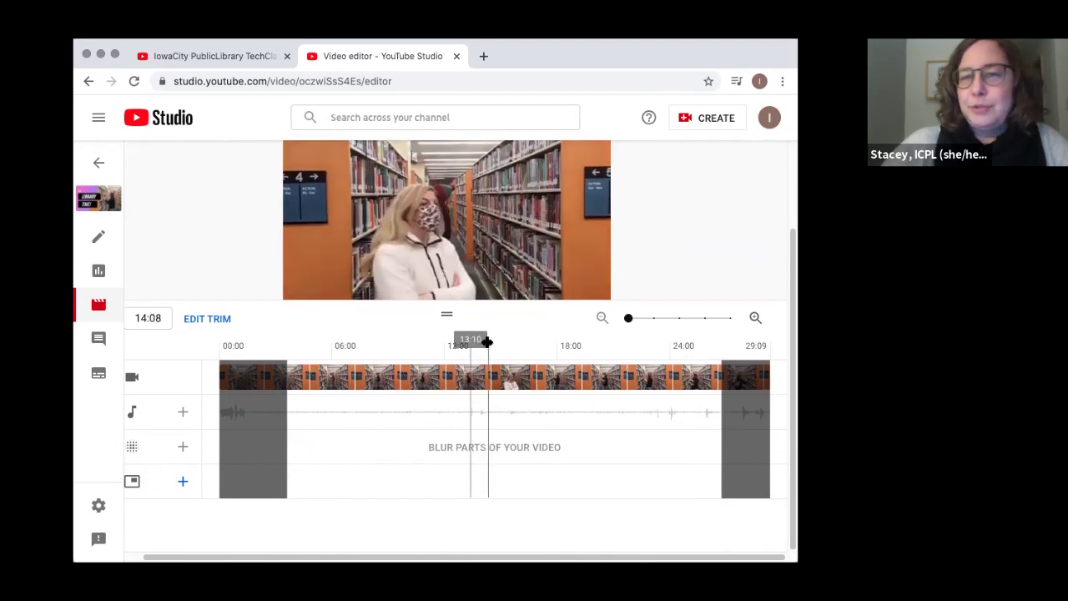
left_click_drag(487, 342, 483, 342)
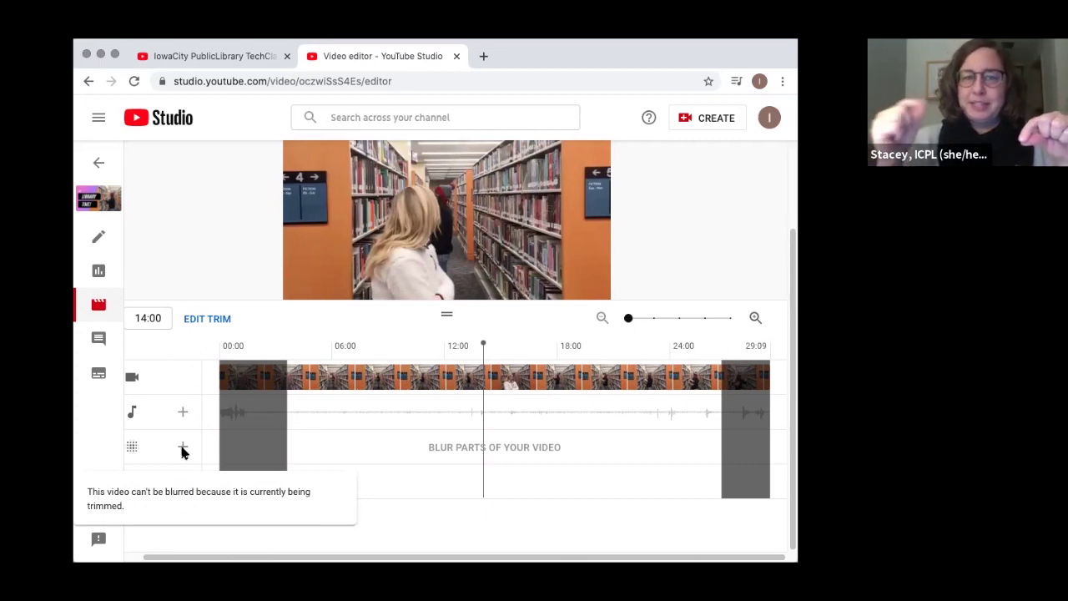
Save the trimmed Library Time video over the current version and confirm the changes.
scroll(184, 412, "up", 3)
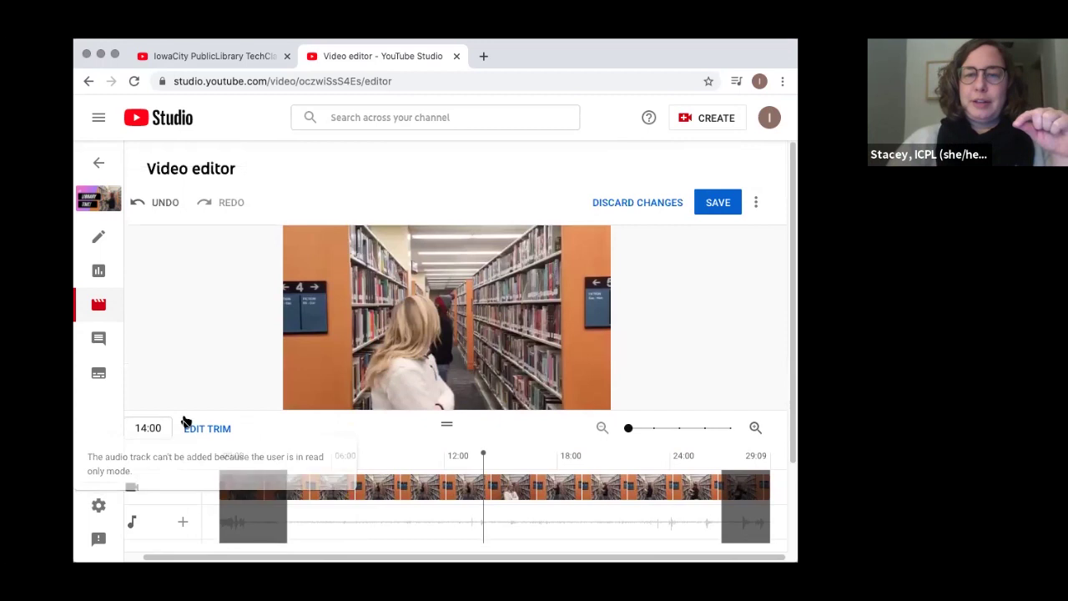
left_click(719, 206)
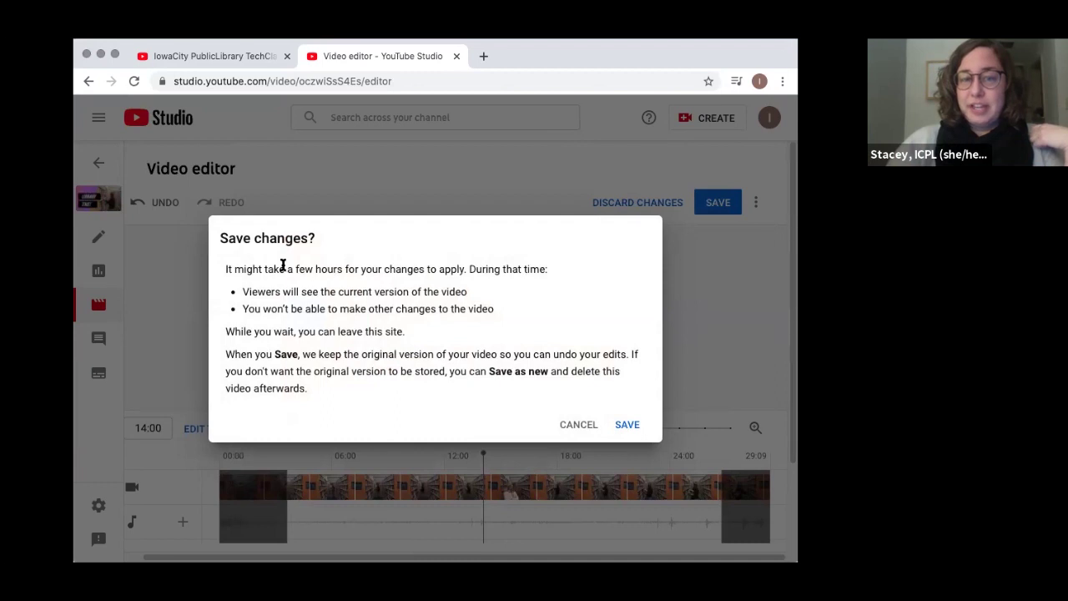
left_click(626, 425)
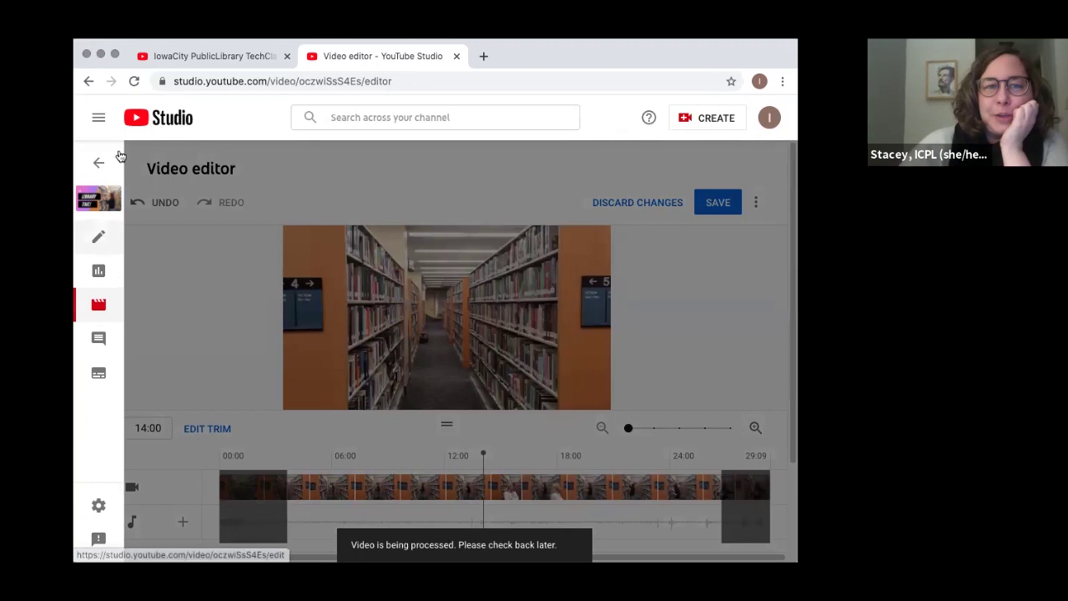
Return to the channel content list and open the Boat tour of the Apostle Islands video in the video editor.
left_click(99, 165)
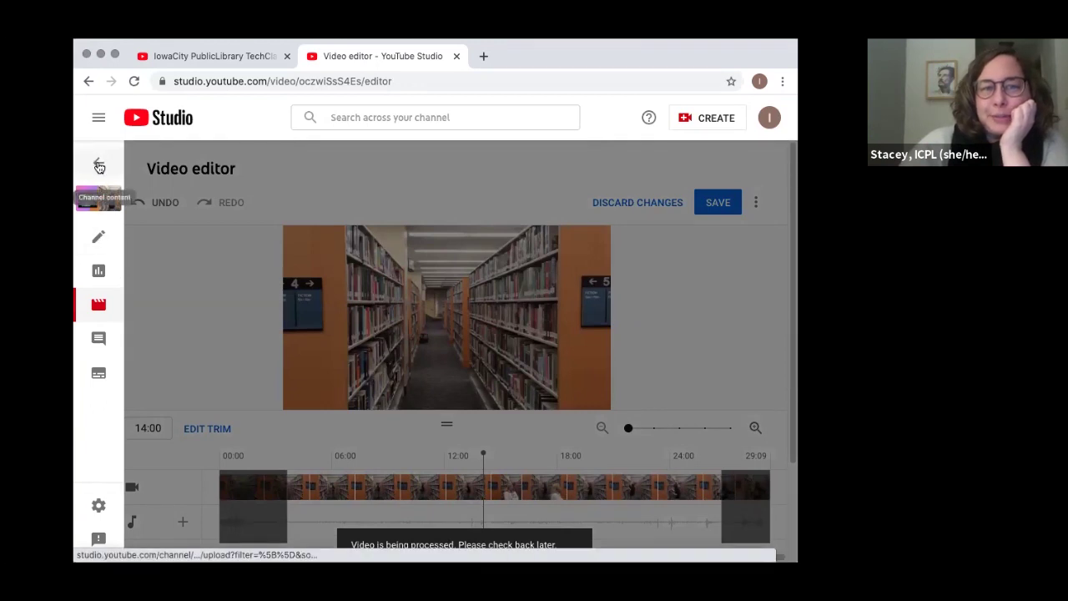
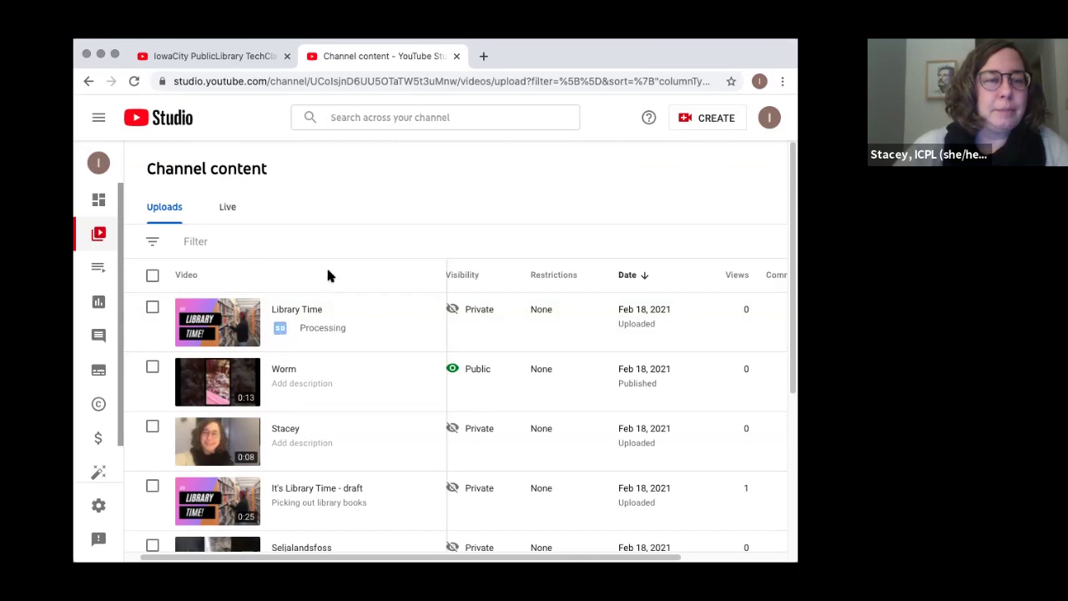
scroll(327, 275, "down", 3)
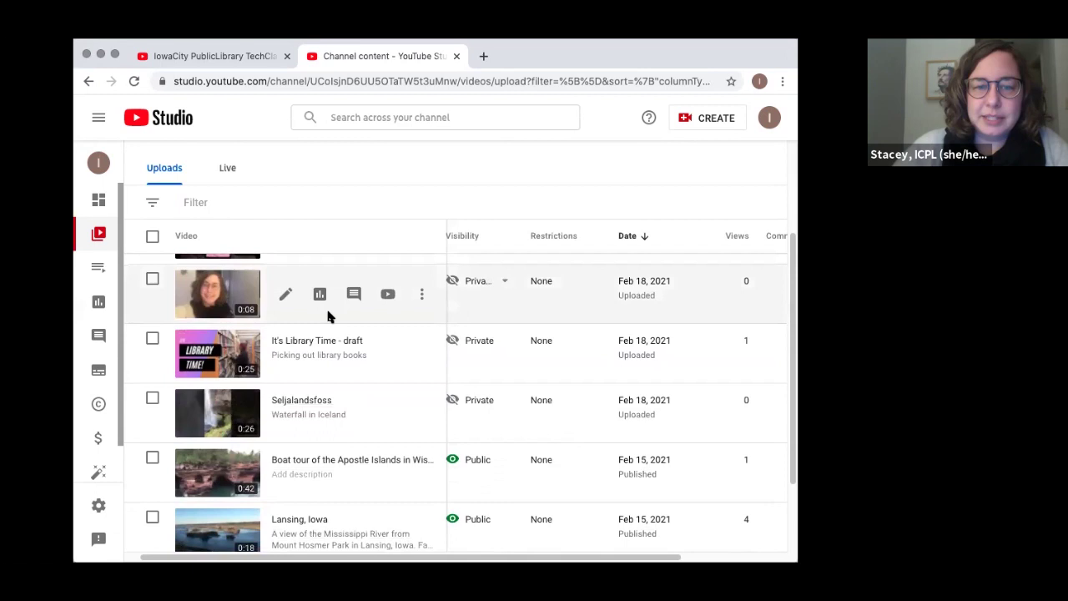
scroll(326, 307, "down", 3)
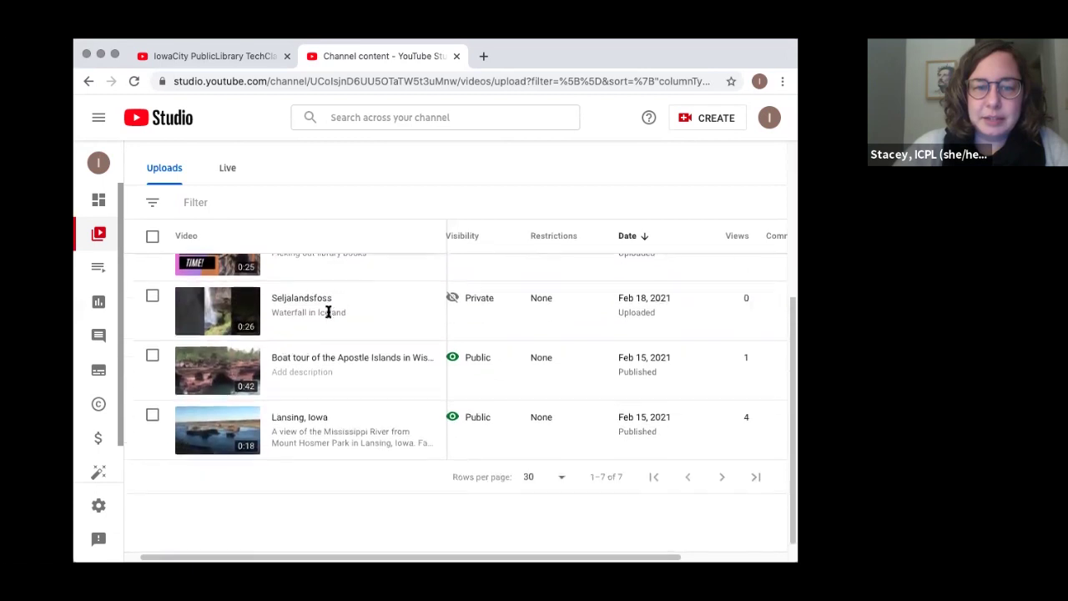
left_click(212, 373)
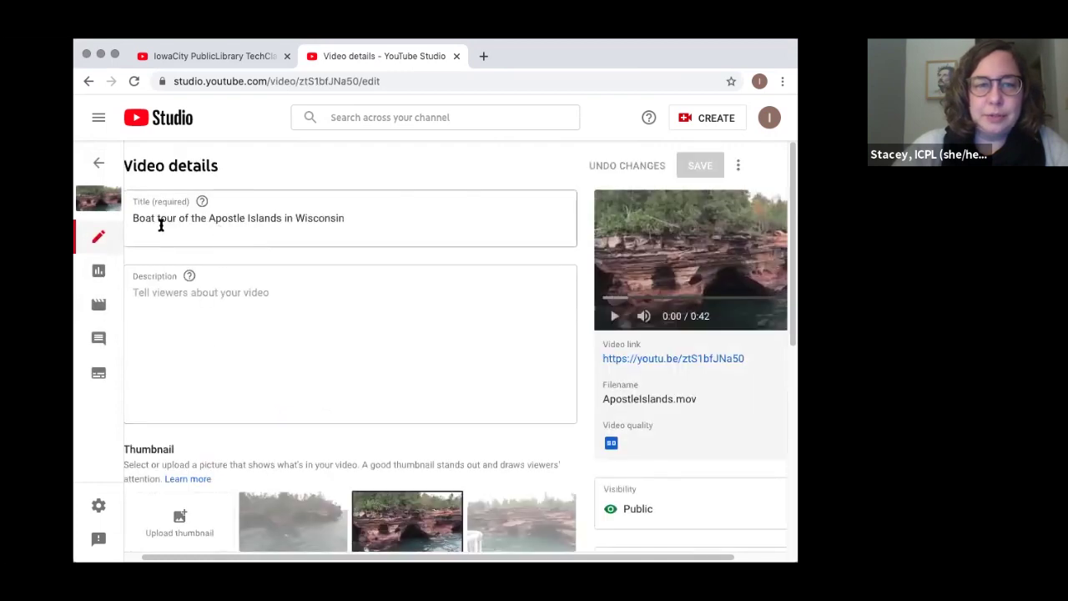
left_click(99, 306)
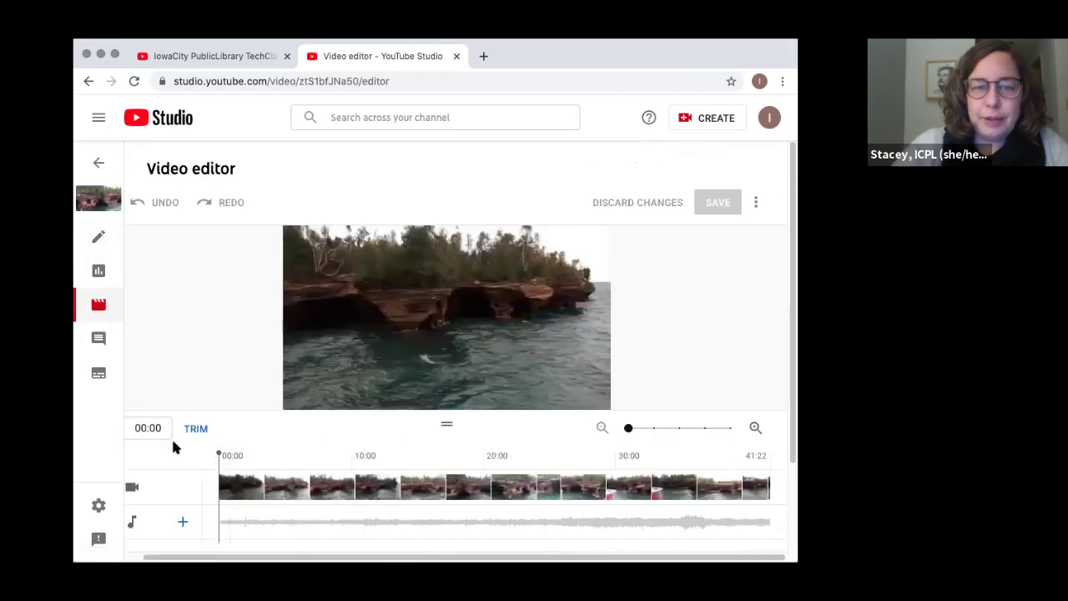
Split the Apostle Islands video at 25:11 and 36:28, cut out the section between the splits, and apply the trim as a preview.
scroll(174, 448, "down", 2)
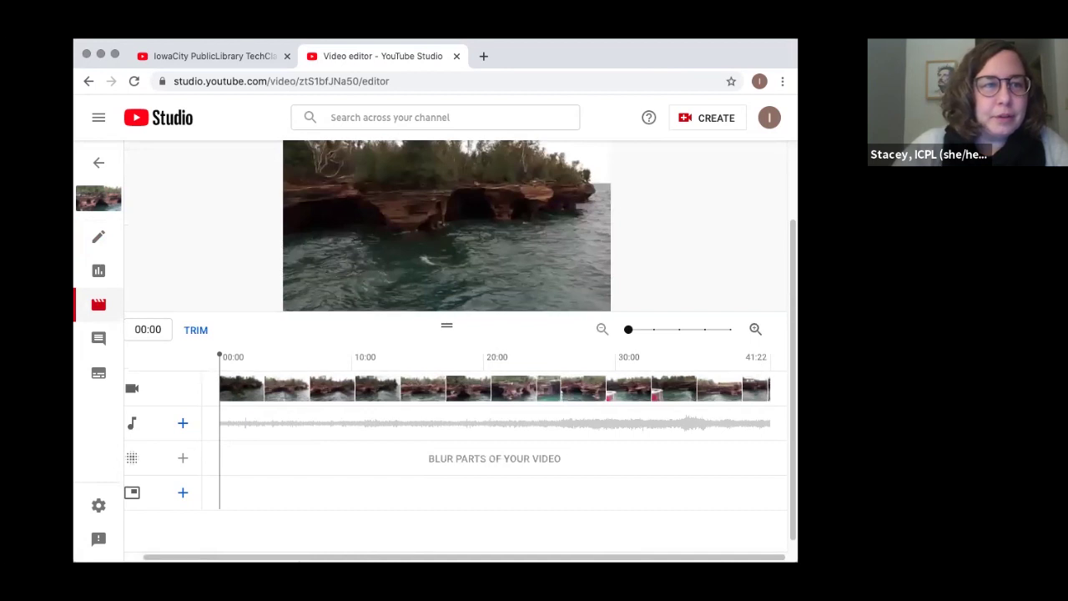
left_click(197, 330)
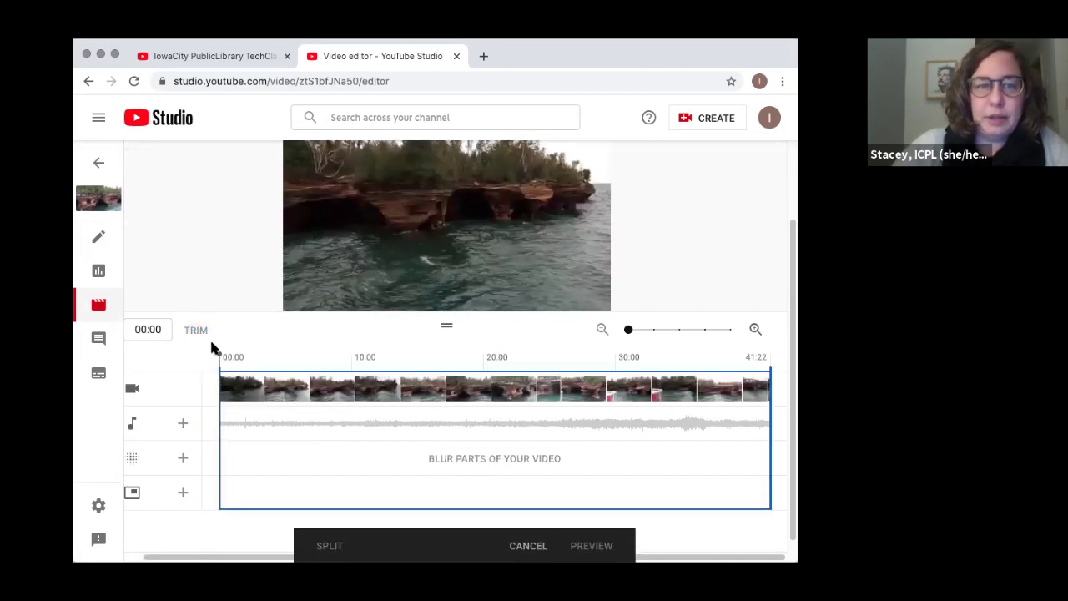
left_click_drag(221, 356, 555, 359)
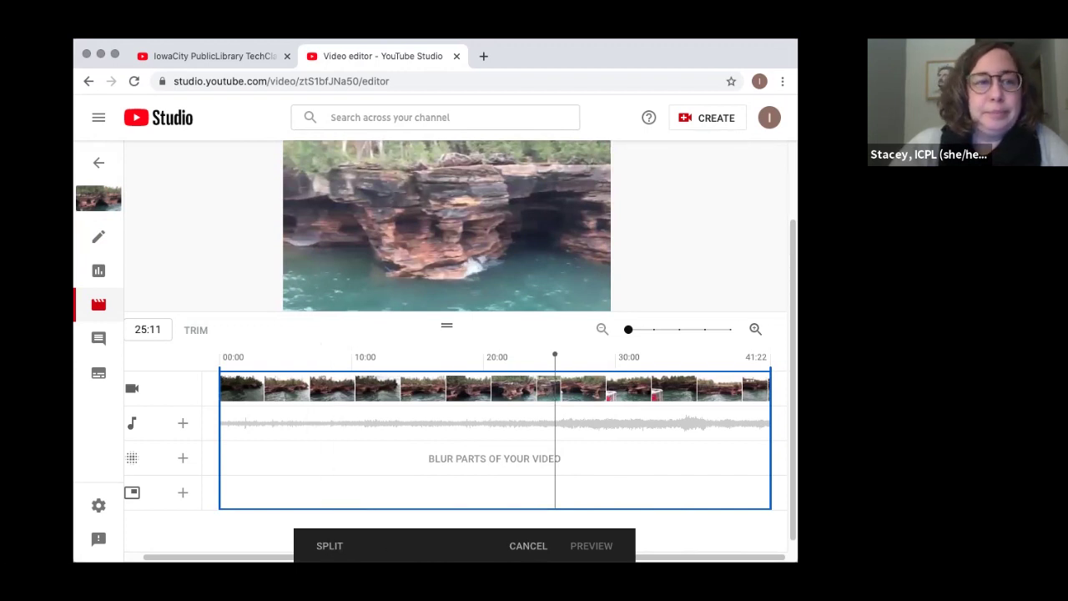
left_click(327, 545)
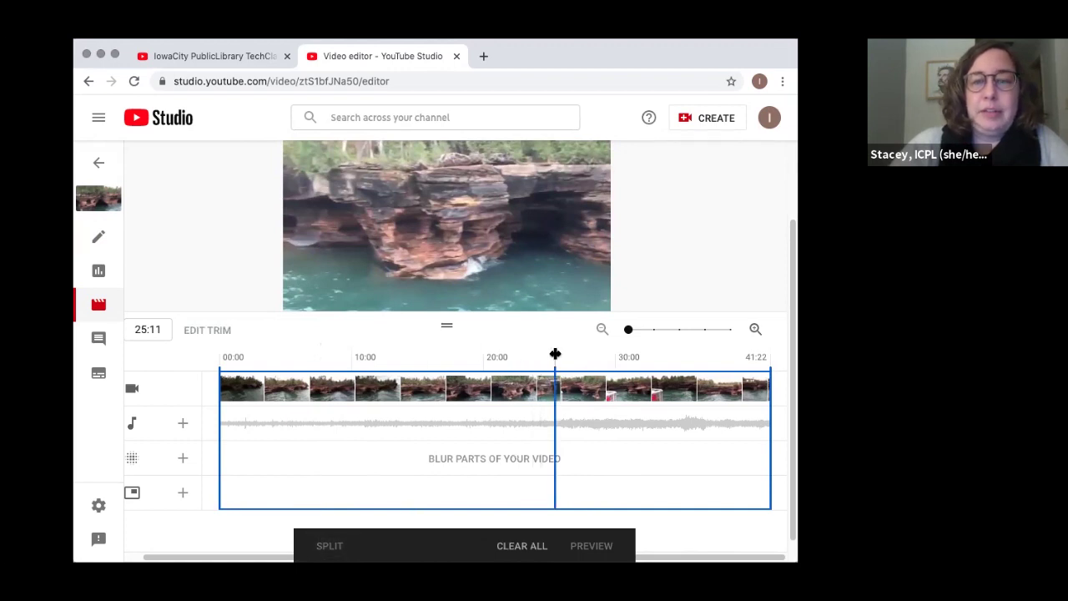
left_click_drag(554, 354, 708, 352)
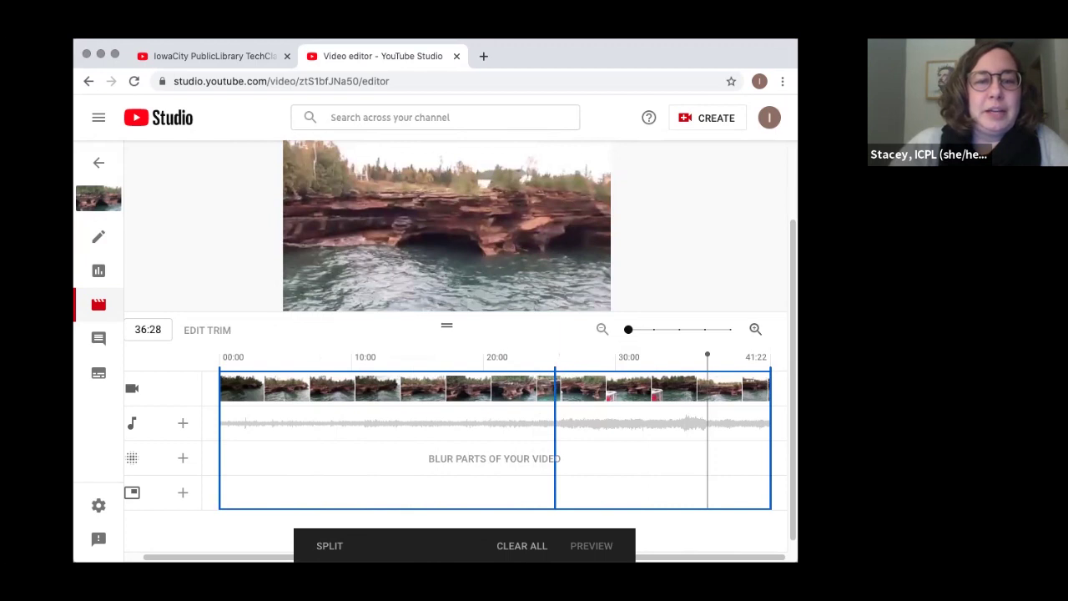
left_click(330, 546)
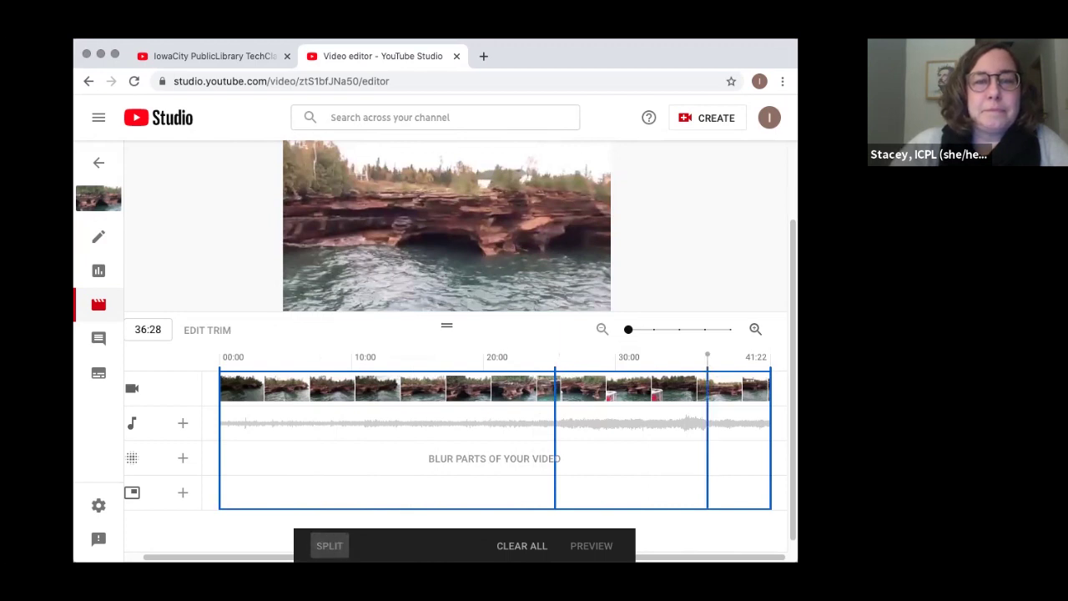
left_click_drag(556, 385, 707, 386)
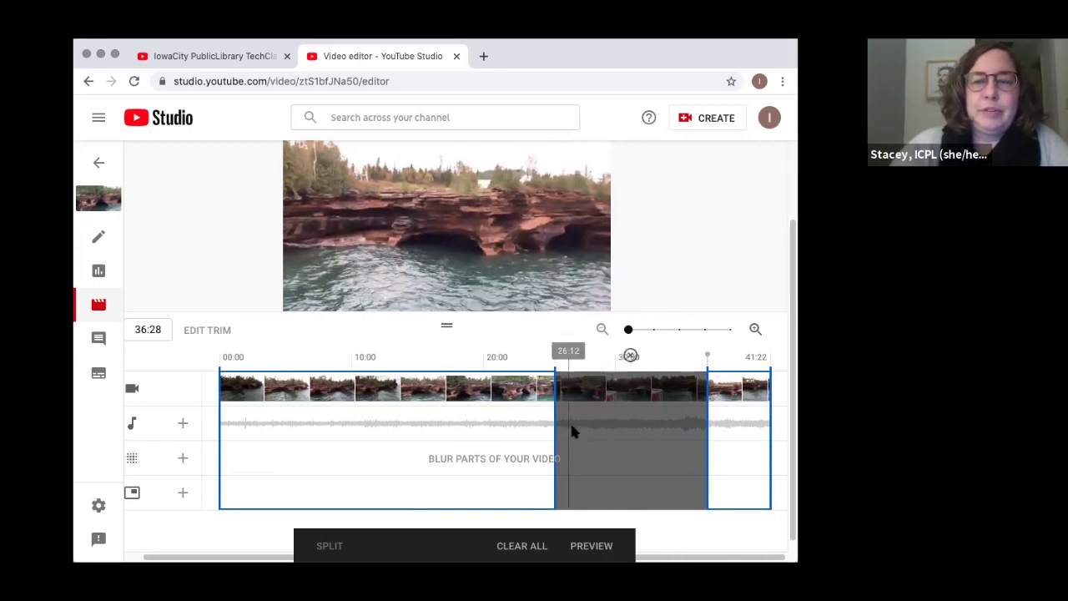
left_click(589, 547)
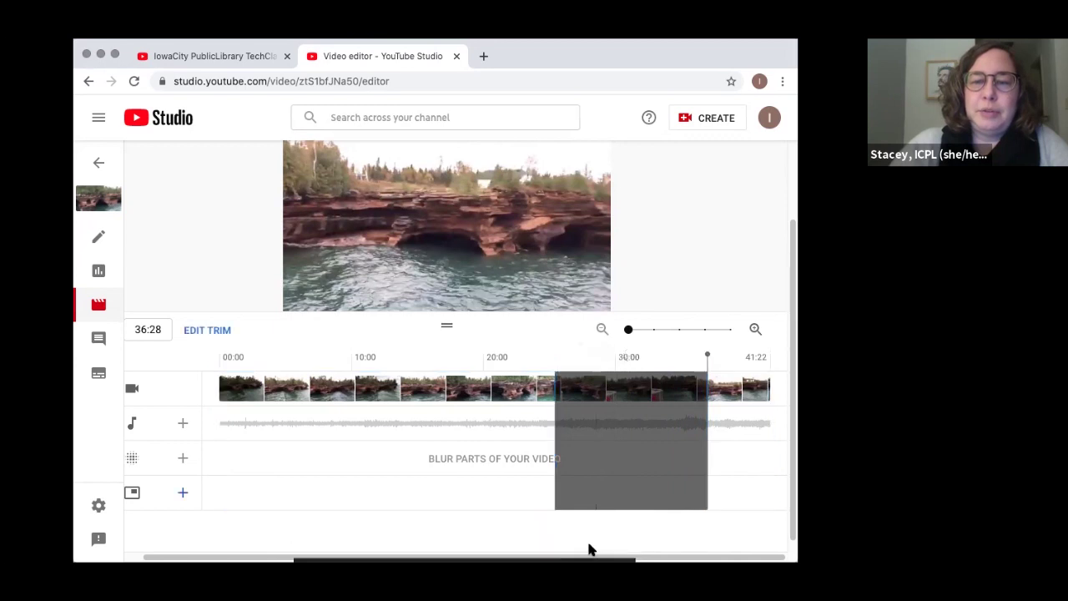
Play the edited video from 22:17 to check the transition across the cut section.
left_click(530, 365)
mouse_move(514, 351)
left_mouse_down()
mouse_move(527, 350)
mouse_move(517, 353)
left_mouse_up()
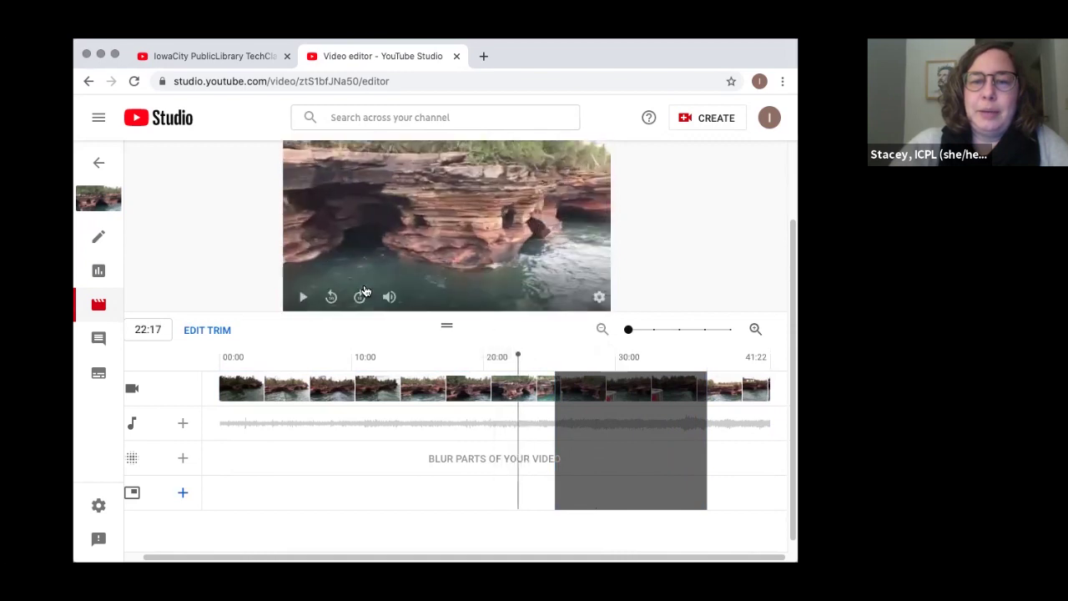
left_click(303, 296)
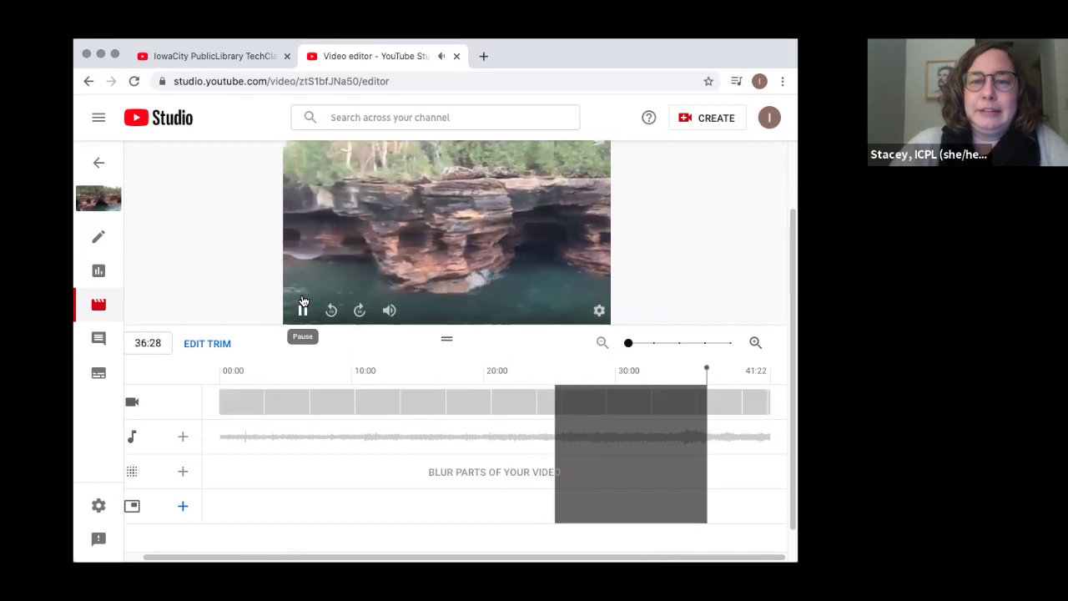
left_click(303, 307)
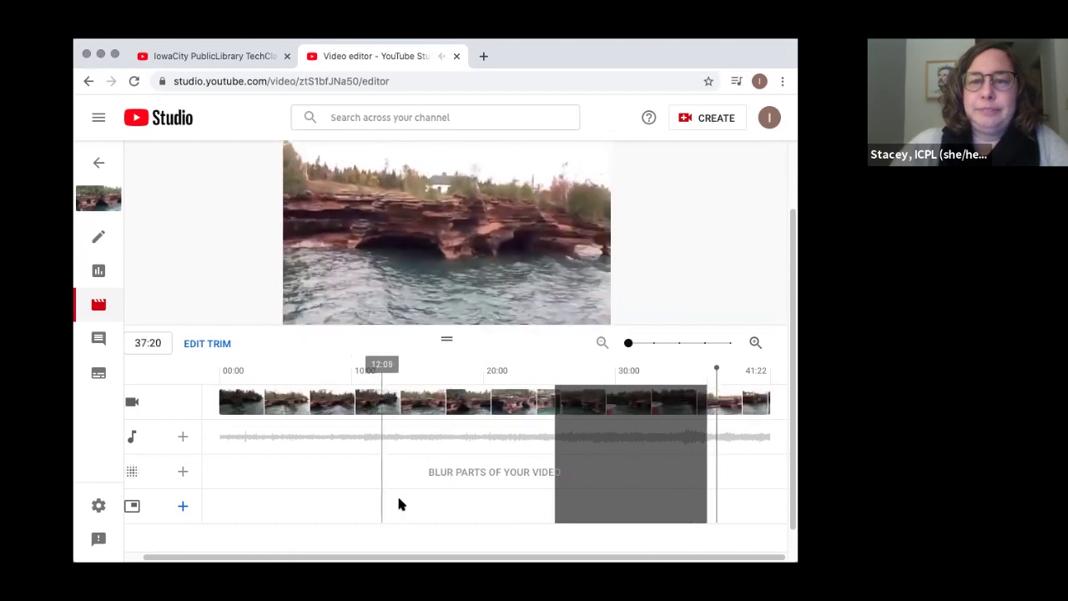
Save the trimmed Apostle Islands video and confirm the changes.
scroll(398, 499, "up", 2)
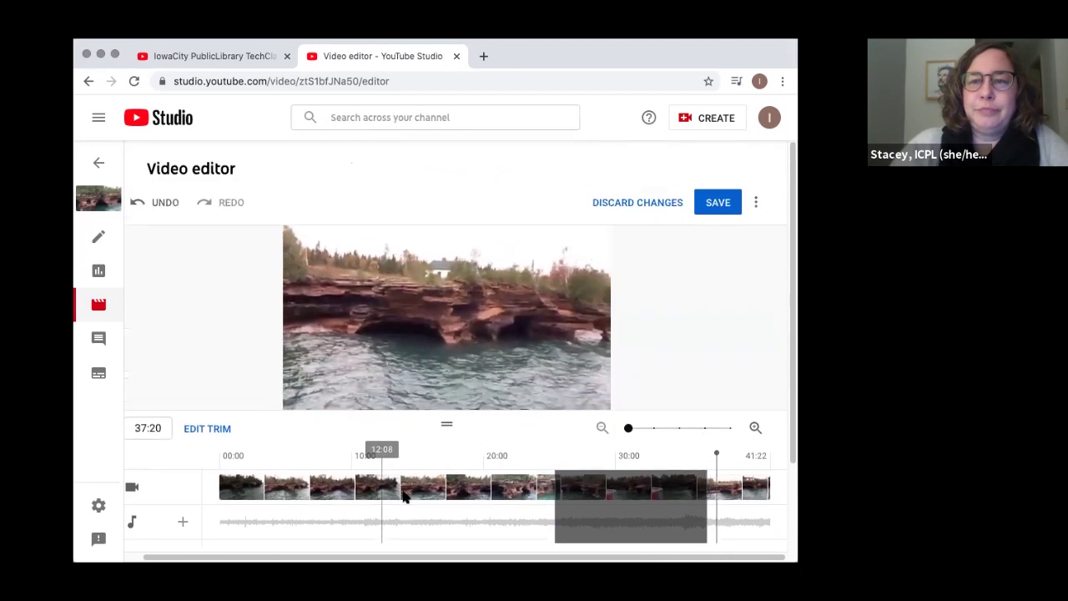
left_click(715, 207)
left_click(626, 426)
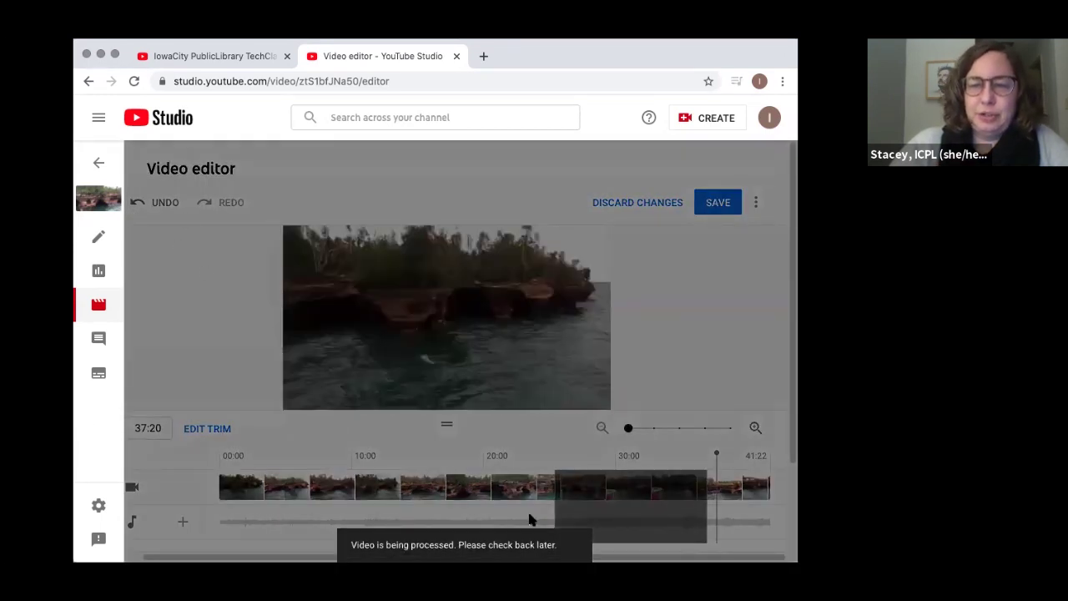
Return to the channel content list, open Library Time in the video editor, and move the playhead to 09:13, where a passer-by appears.
left_click(100, 172)
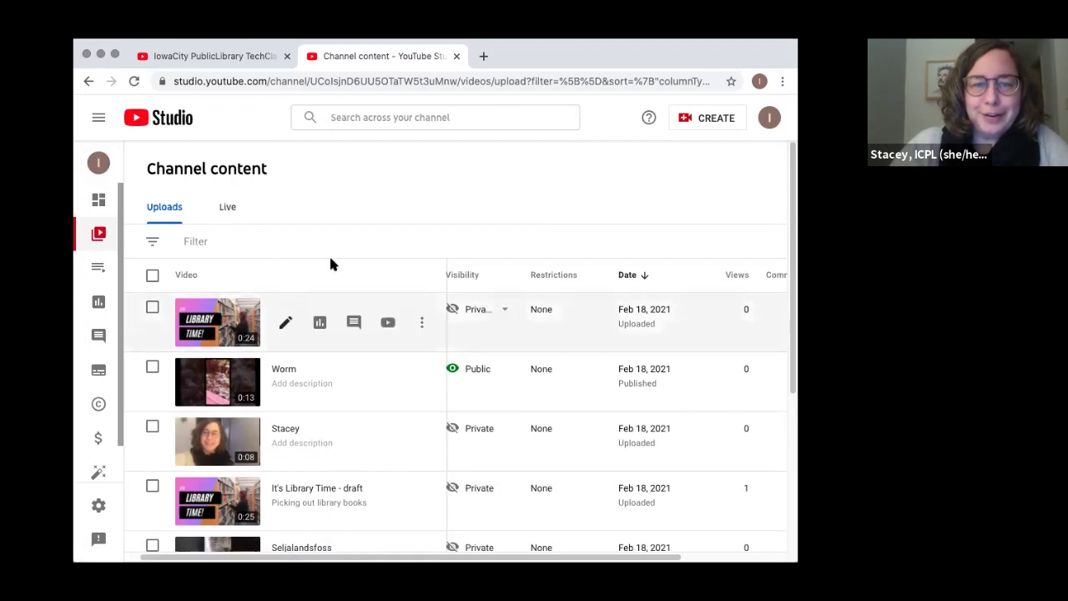
mouse_move(298, 331)
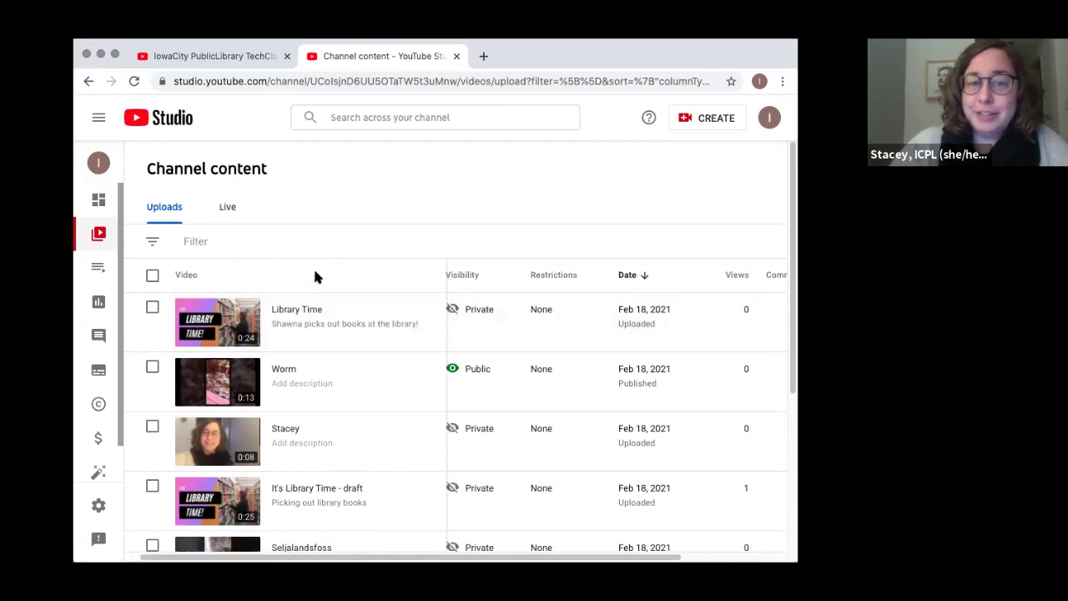
left_click(213, 319)
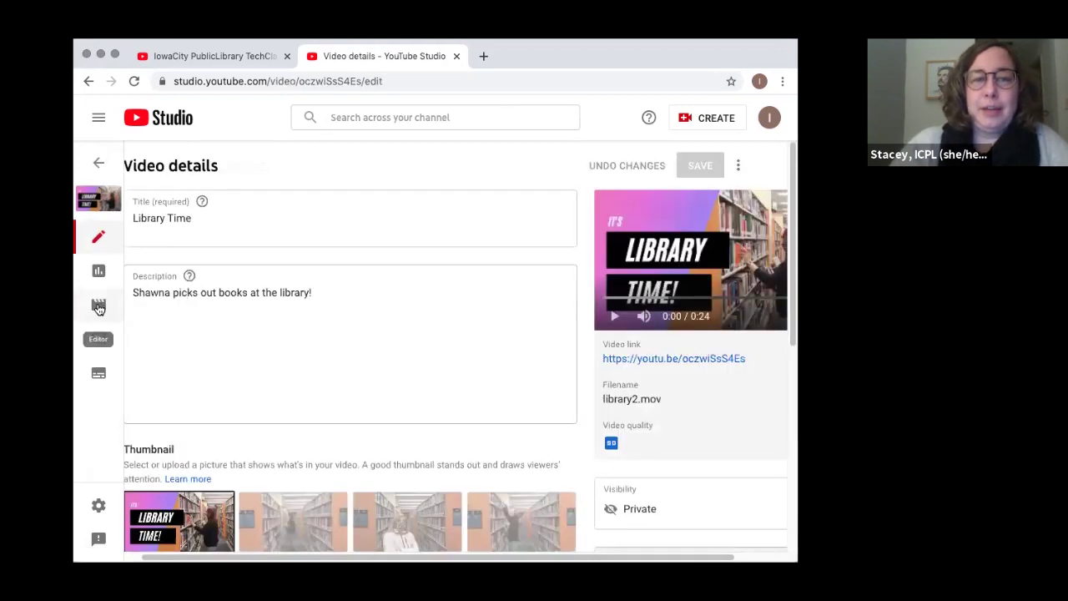
left_click(99, 308)
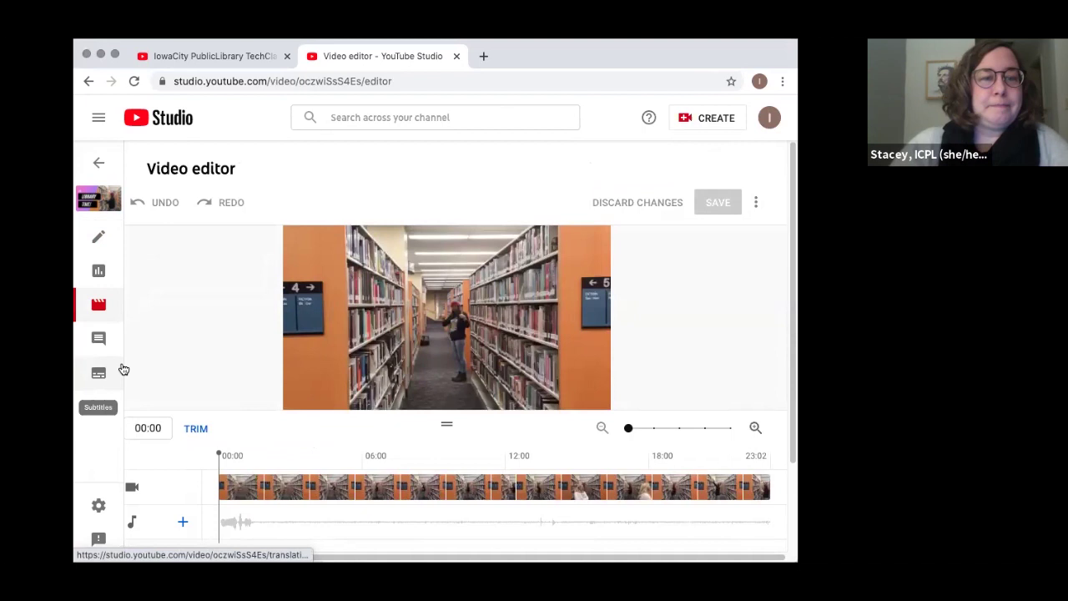
scroll(151, 412, "down", 3)
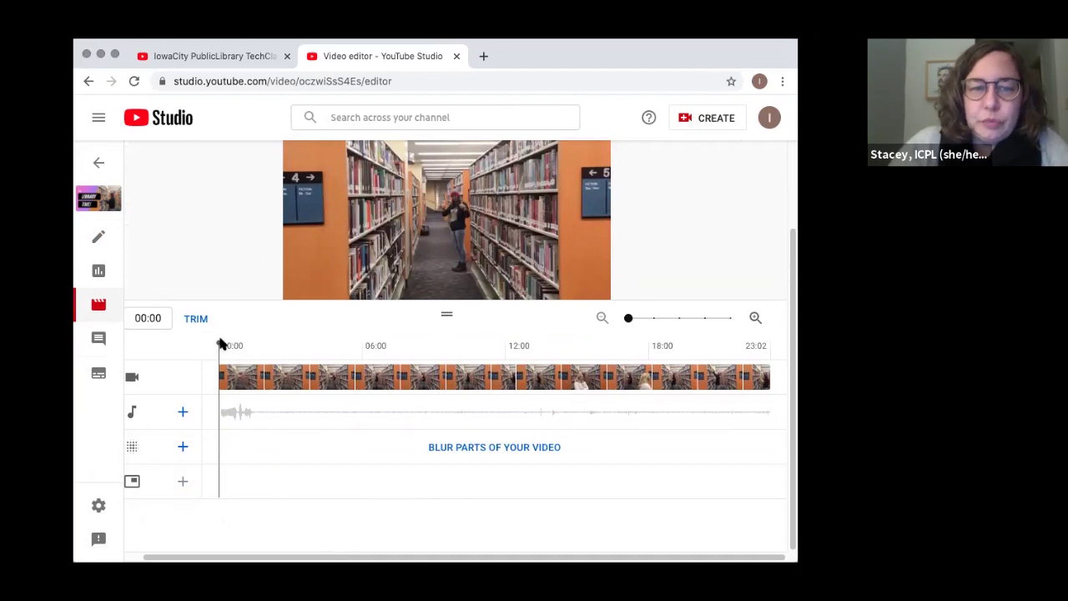
left_click_drag(219, 341, 443, 339)
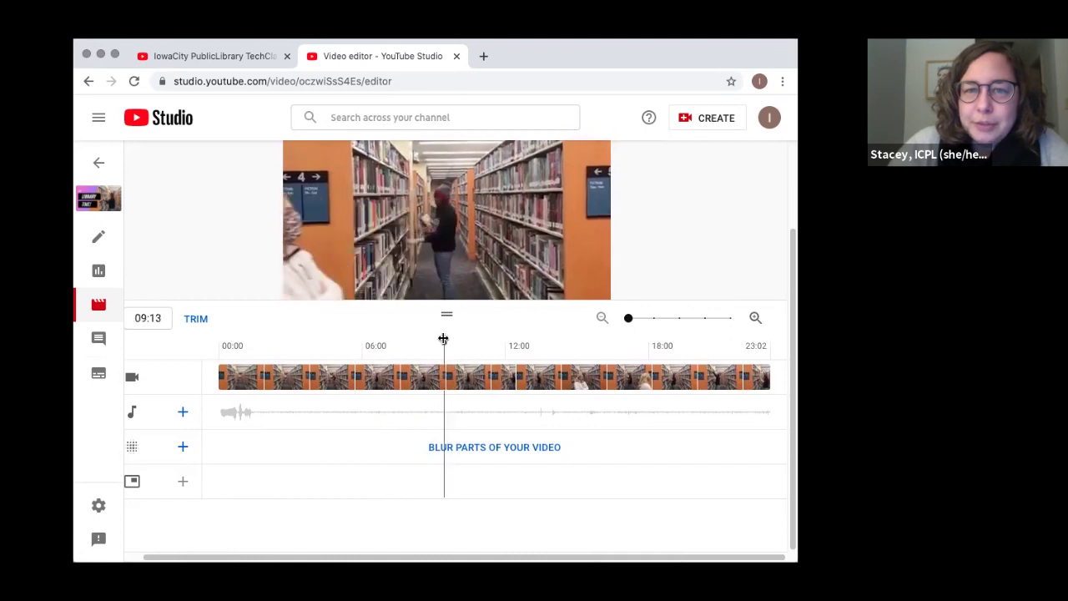
Try to add a face blur to the Library Time video.
left_click(183, 451)
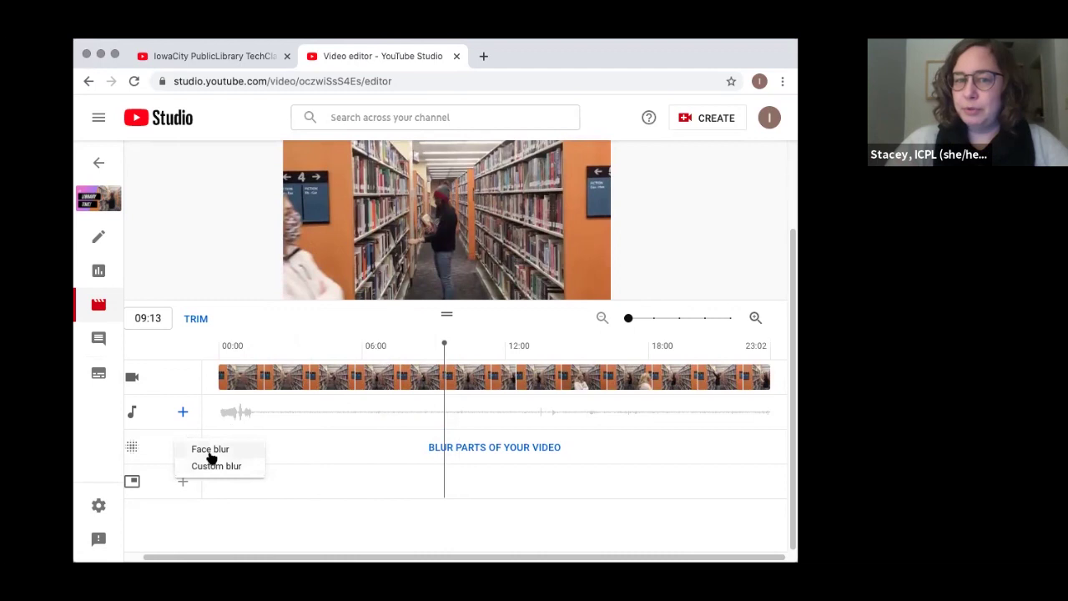
left_click(210, 451)
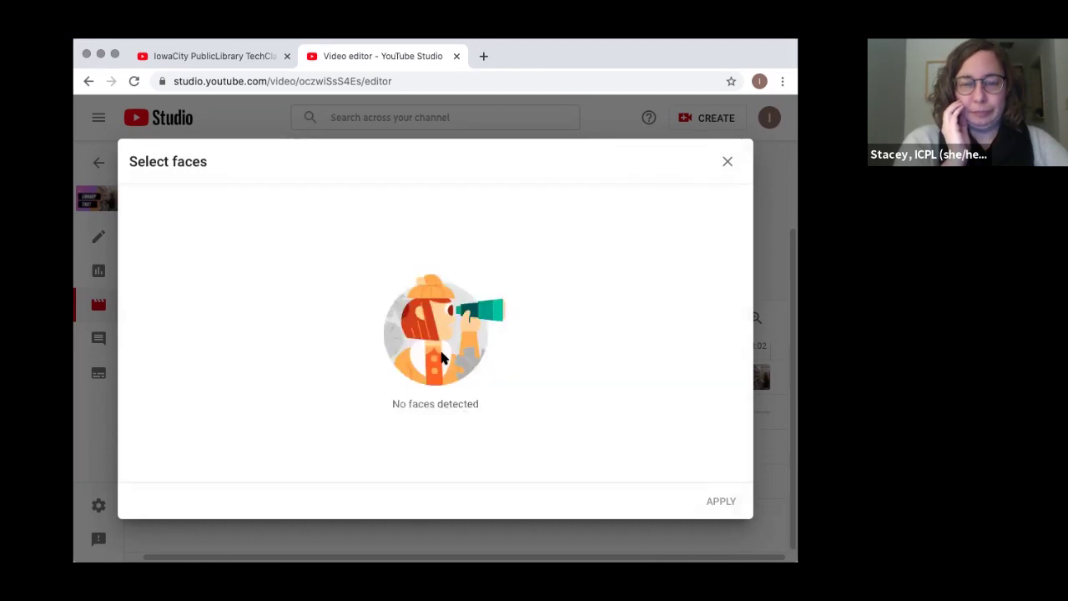
left_click(726, 161)
Add a custom blur to the Library Time video and limit it to the range from 09:11 to 13:12.
left_click(184, 448)
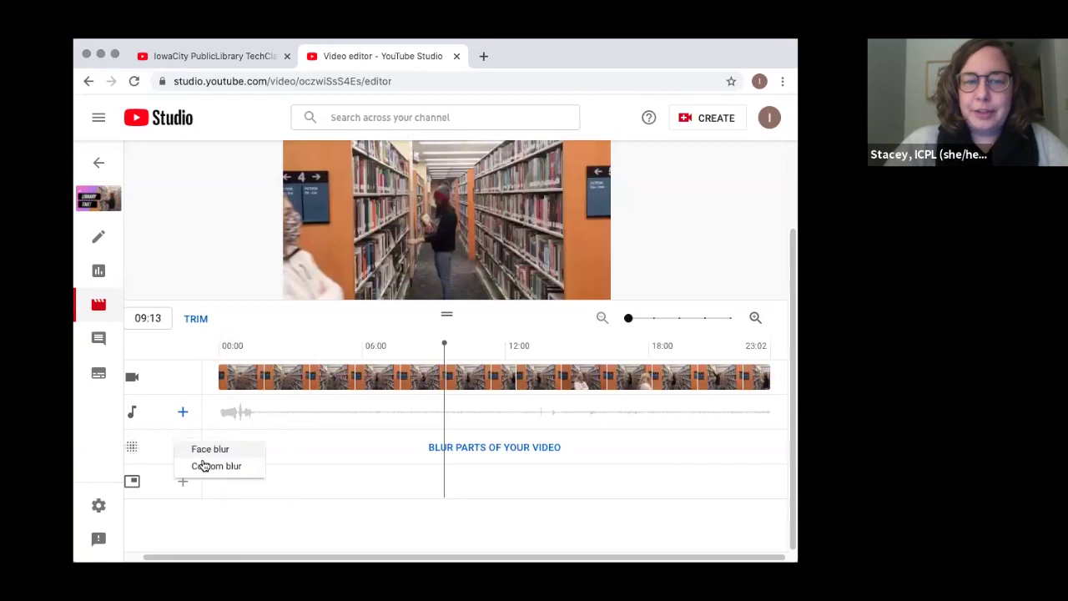
left_click(205, 468)
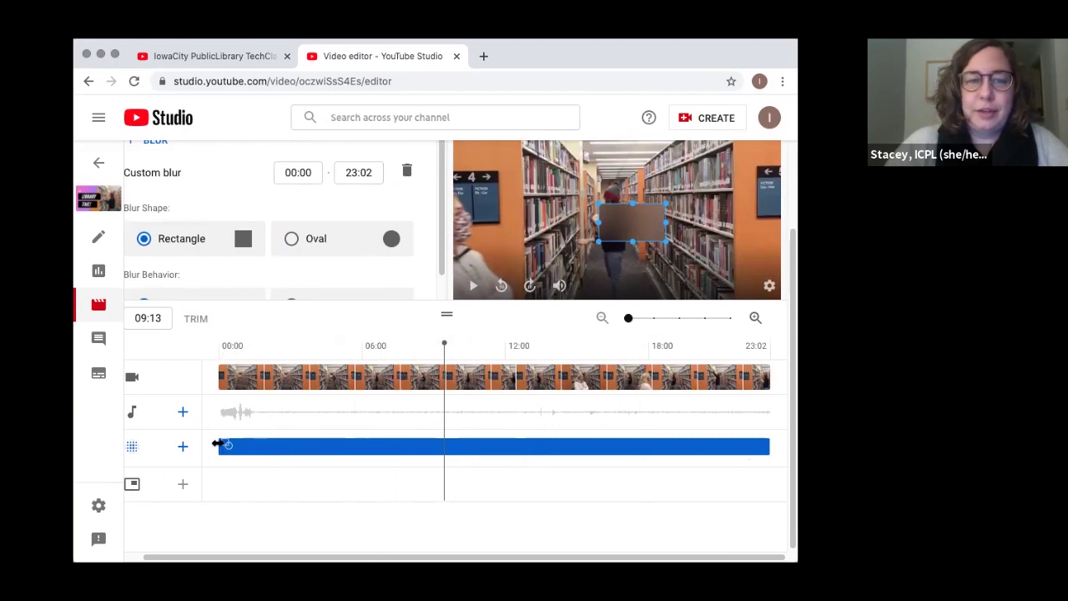
left_click_drag(230, 443, 440, 445)
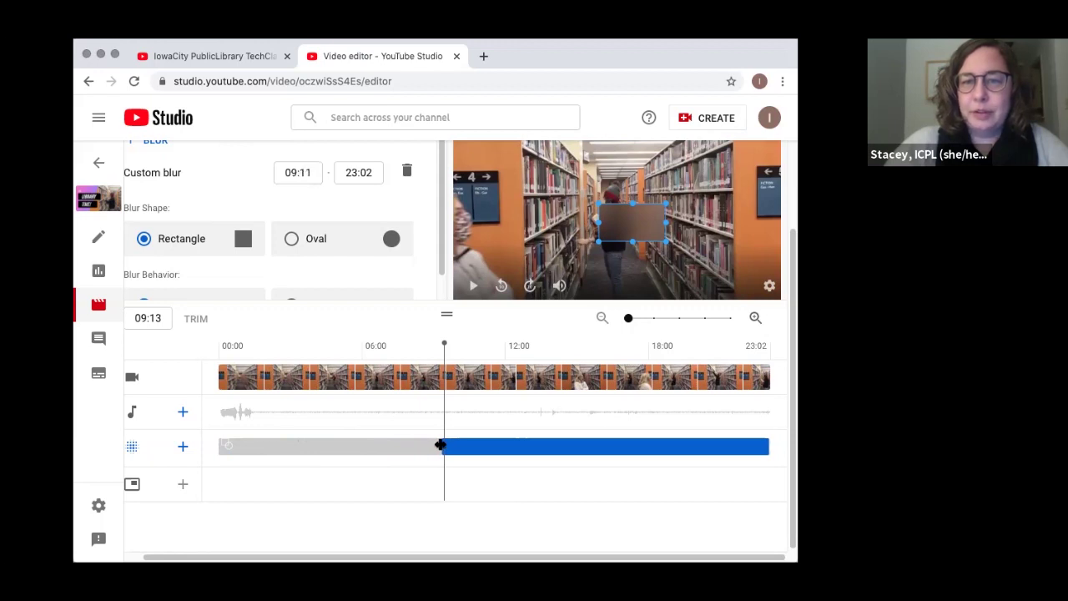
left_click_drag(441, 342, 537, 330)
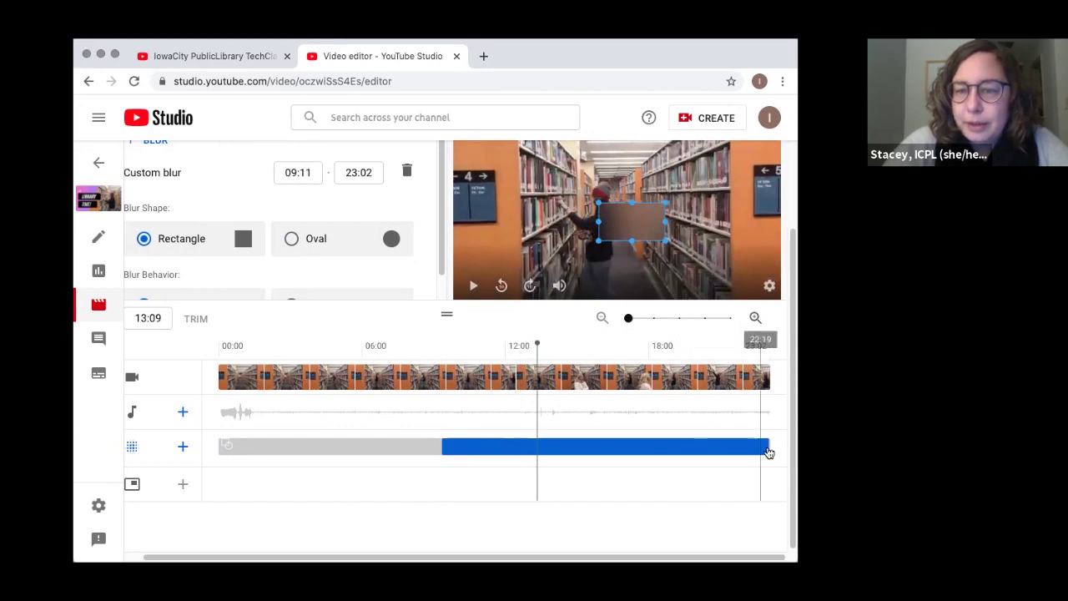
left_click_drag(769, 446, 747, 446)
left_click_drag(653, 455, 539, 445)
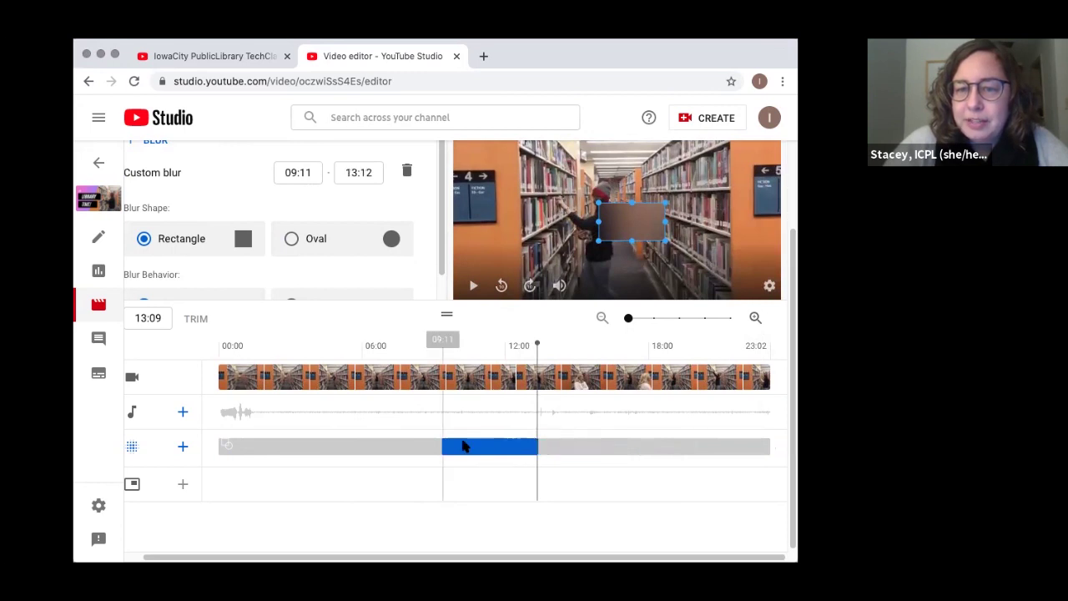
At 09:11, make the custom blur an oval, resize and place it over the sign beside the passer-by, and have it track the object.
left_click_drag(537, 340, 439, 350)
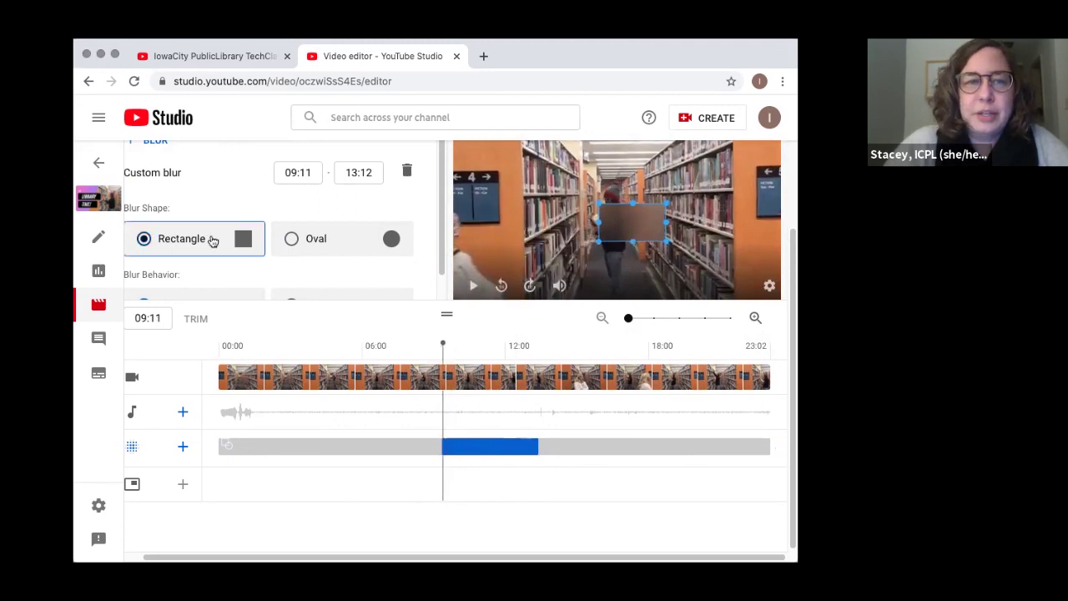
scroll(223, 181, "up", 1)
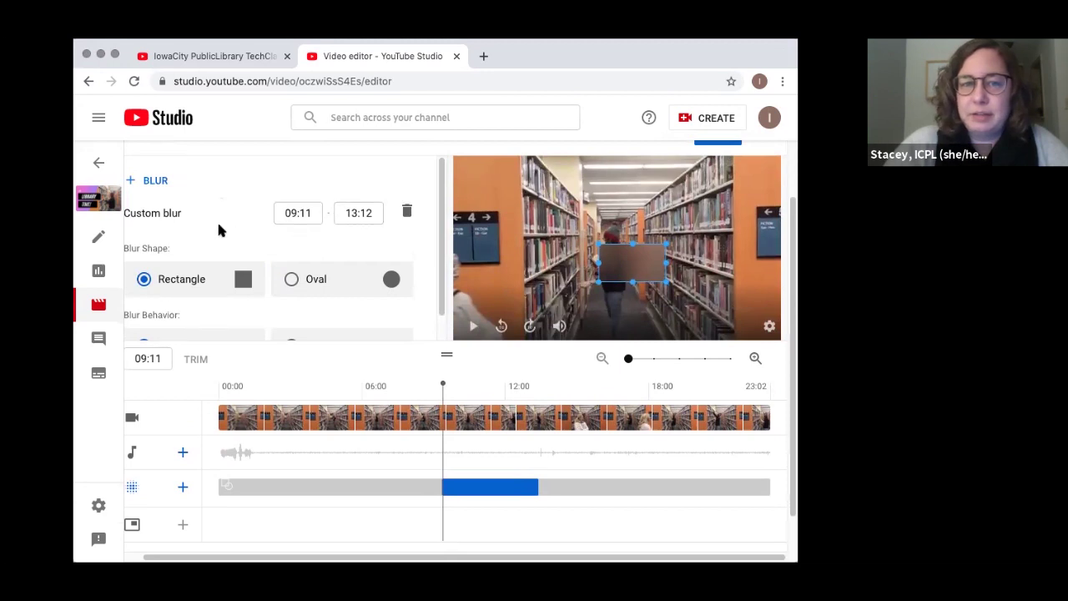
scroll(217, 218, "down", 1)
left_click(299, 261)
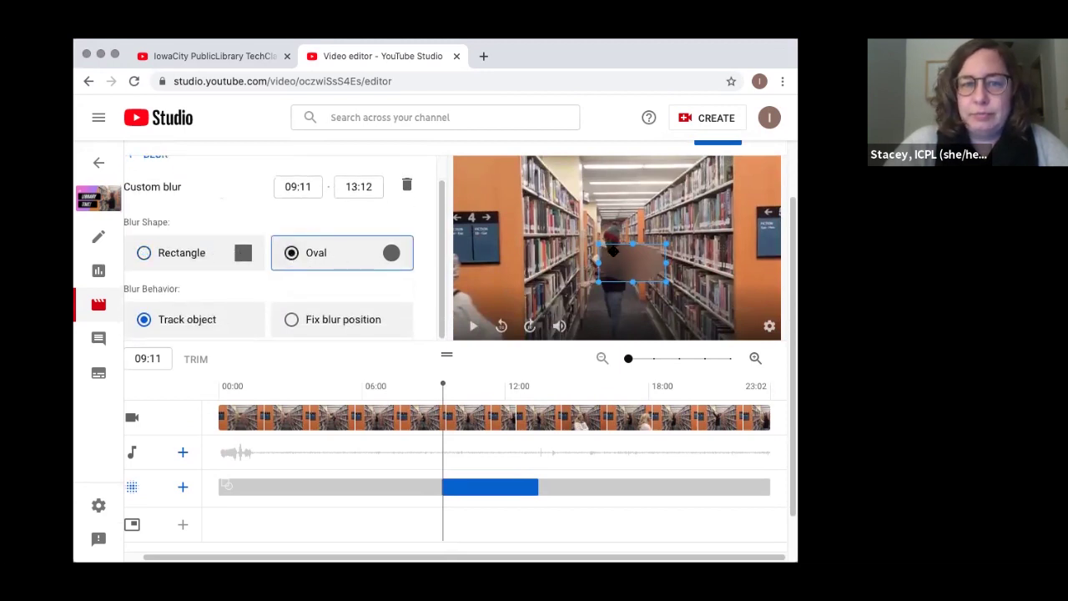
left_click_drag(631, 242, 631, 220)
left_click_drag(599, 253, 448, 261)
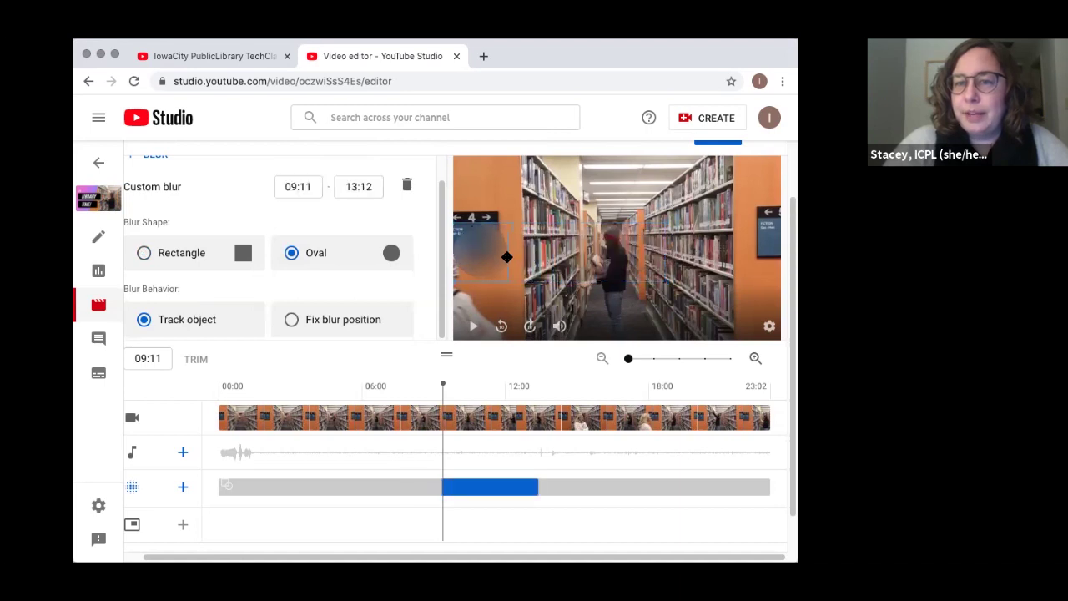
left_click(511, 260)
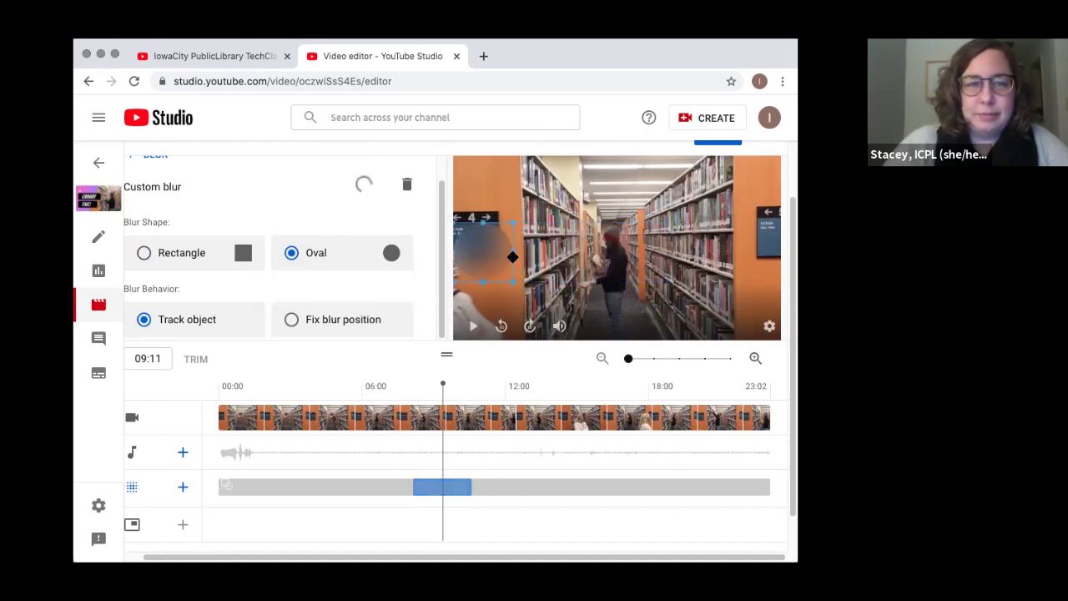
left_click(166, 322)
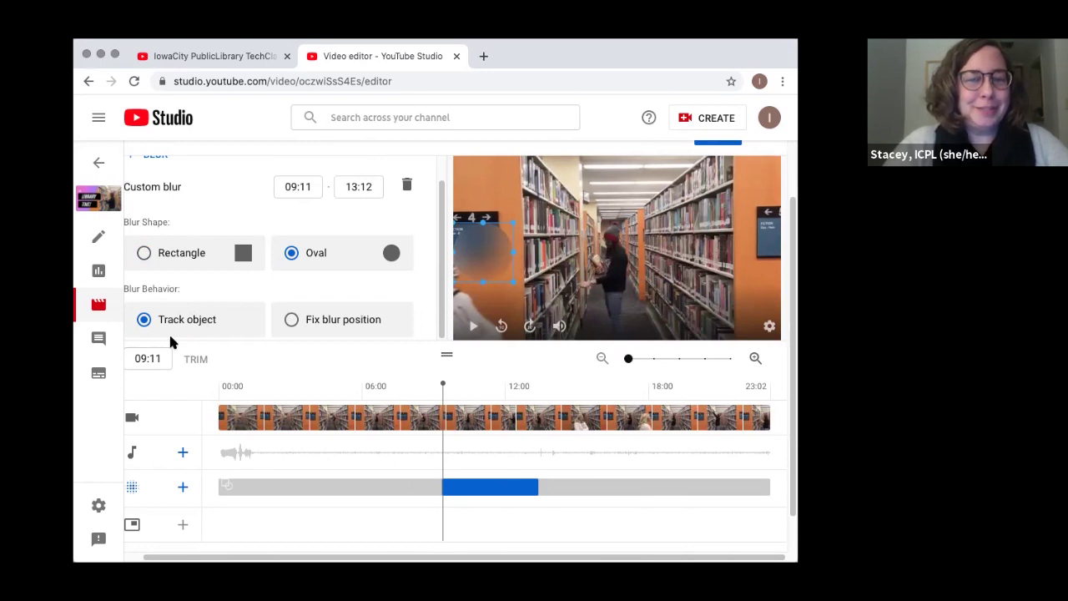
Play the video from 08:12 through the blurred section to check how the blur behaves.
left_click_drag(442, 383, 419, 382)
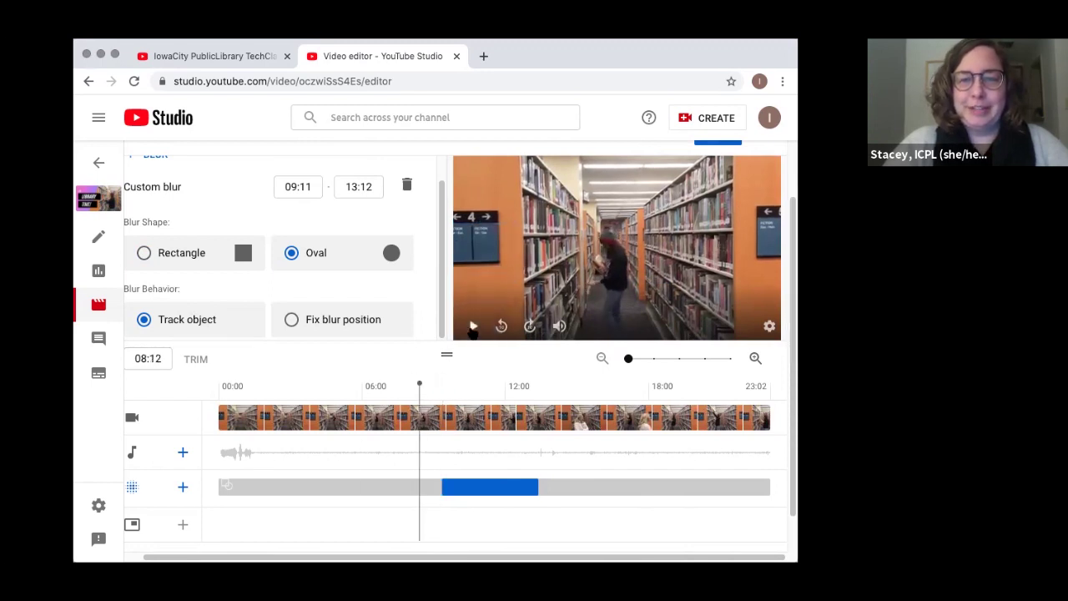
left_click(473, 328)
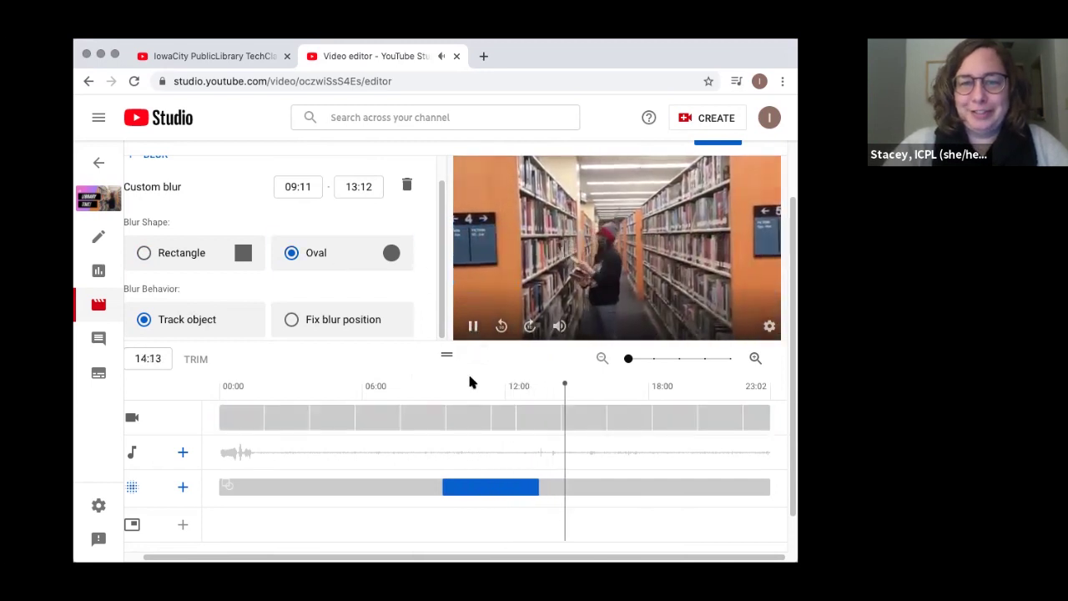
key("space")
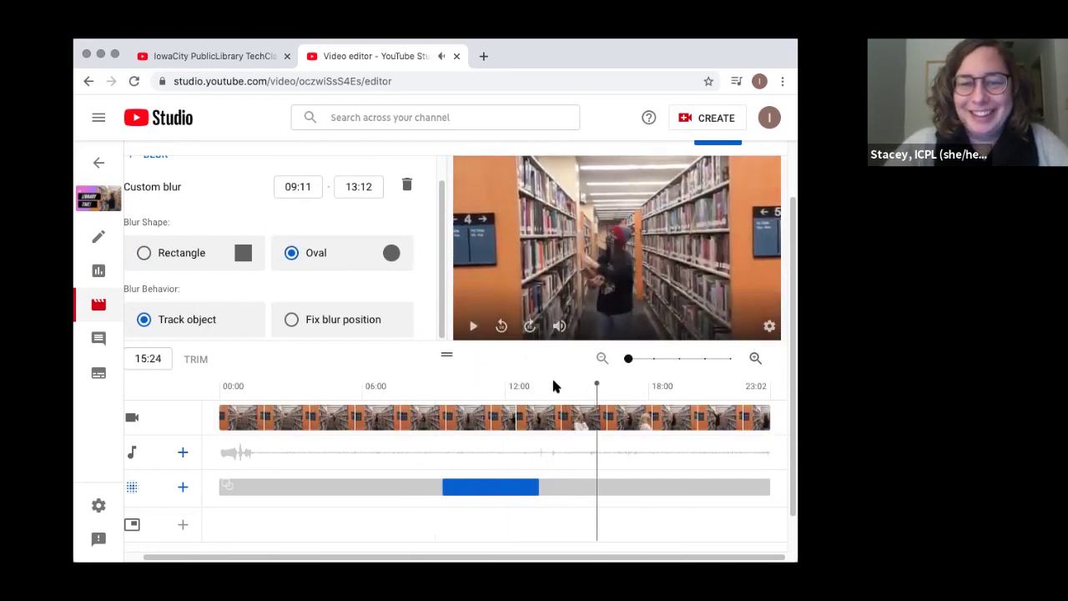
At 10:13, move the custom blur onto the passer-by's head and replay the video from 07:19 to check it.
left_click_drag(596, 383, 469, 386)
left_click_drag(507, 252, 587, 252)
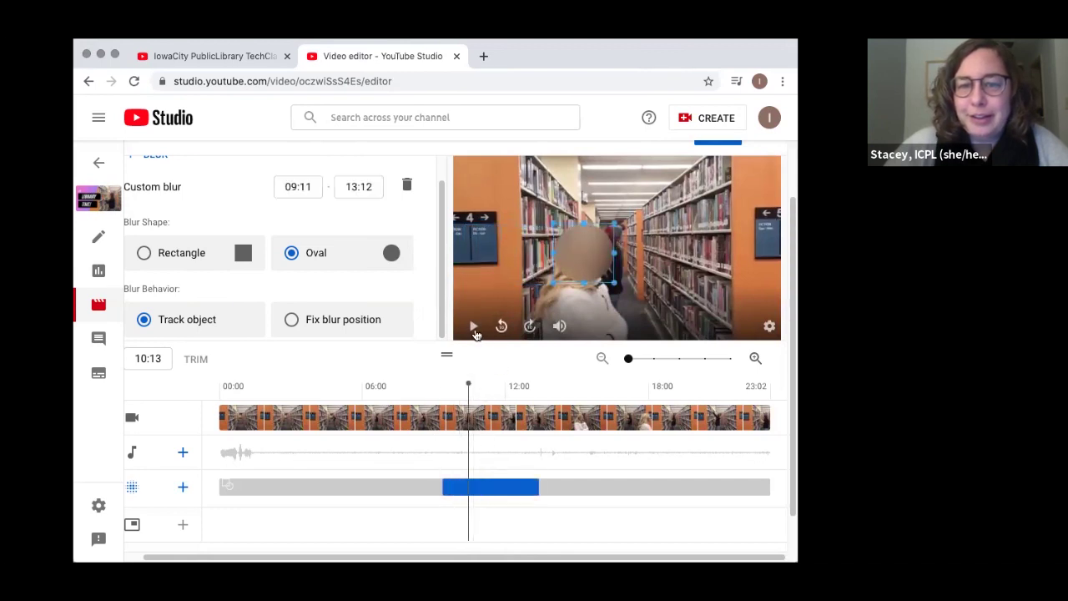
left_click(403, 386)
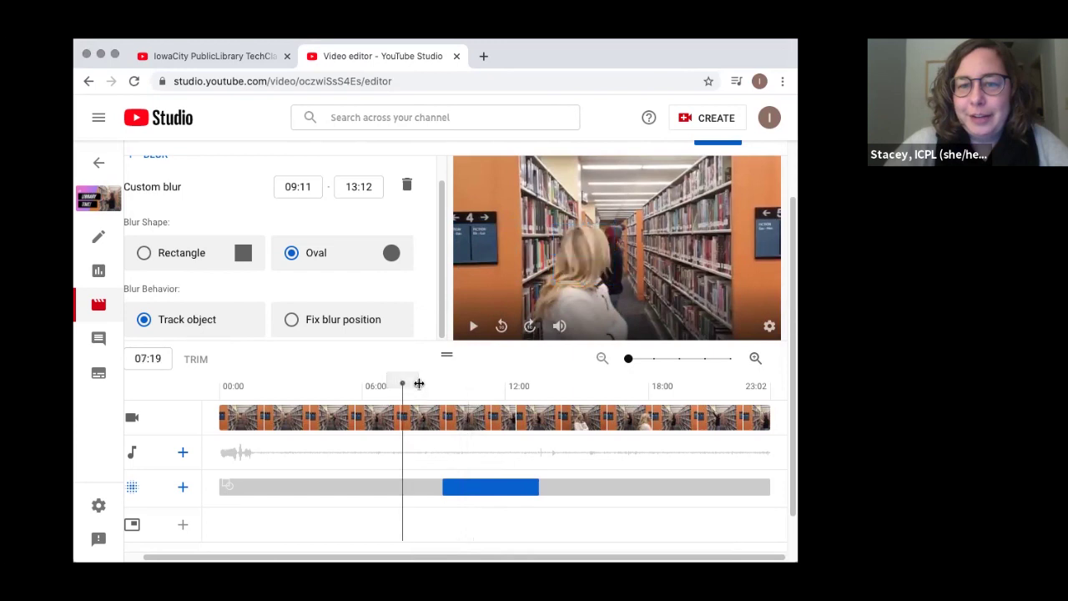
left_click(473, 326)
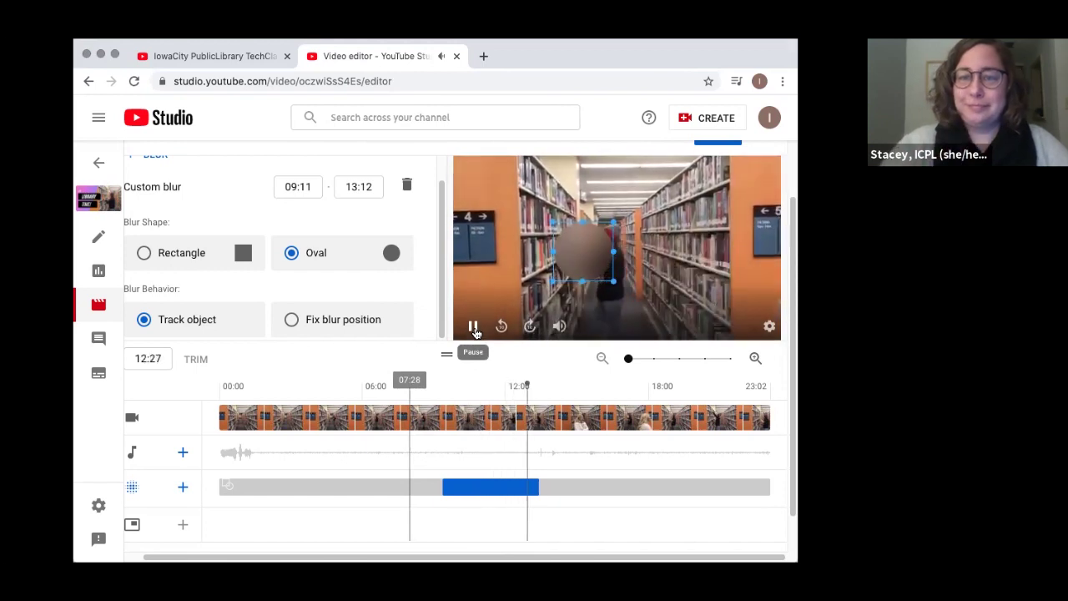
left_click(547, 379)
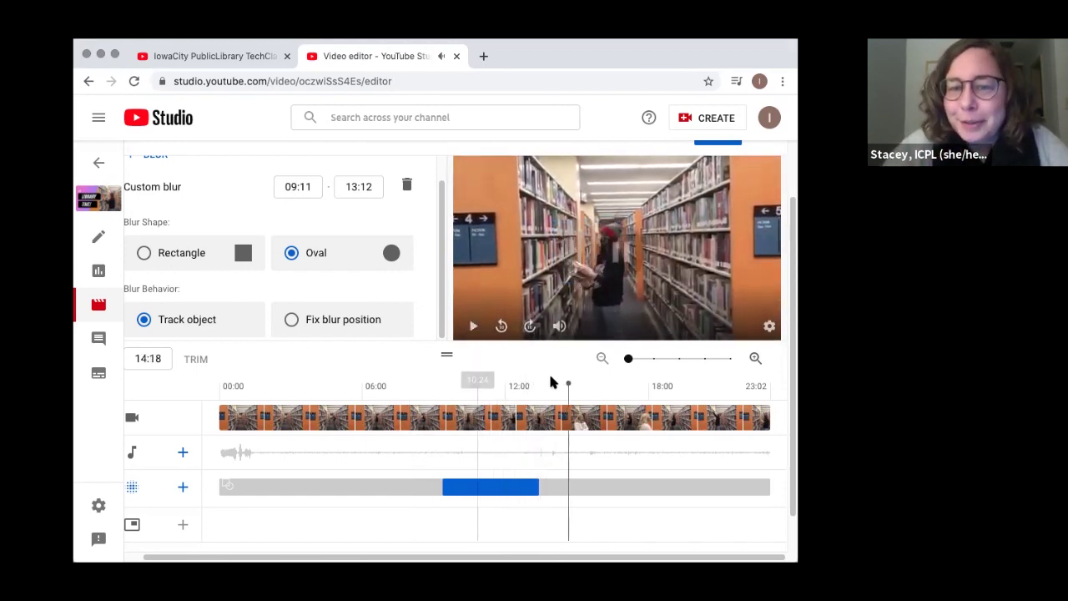
Around 12:00, shift the custom blur sideways toward the passer-by's face and check its placement at 12:10.
left_click_drag(516, 382, 506, 385)
left_click_drag(576, 269, 622, 269)
left_click_drag(505, 382, 513, 382)
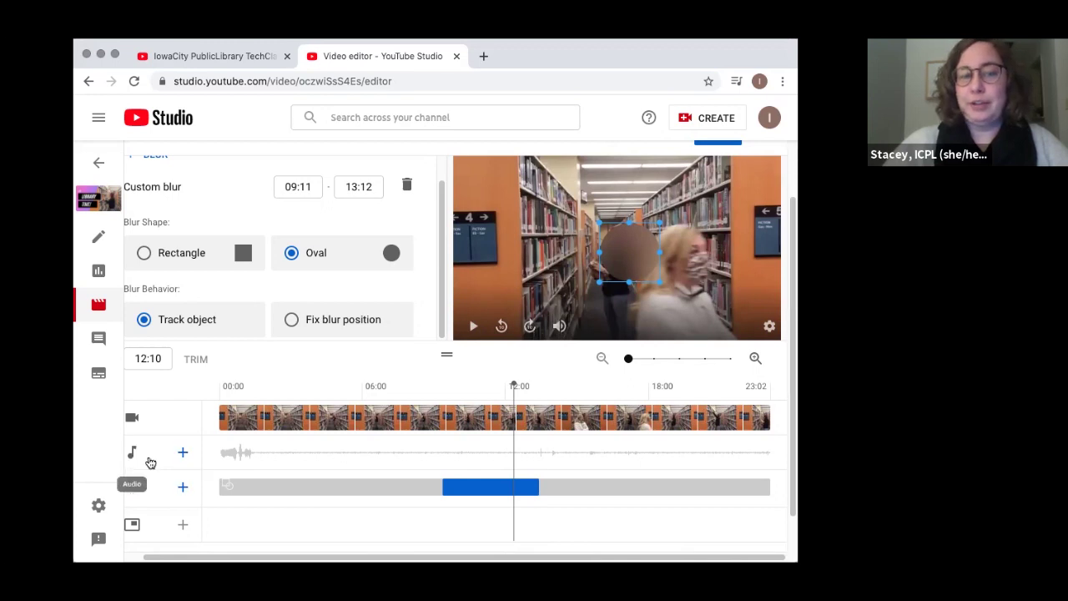
Open the free music library for the audio track and search it for "fast and run".
left_click(181, 455)
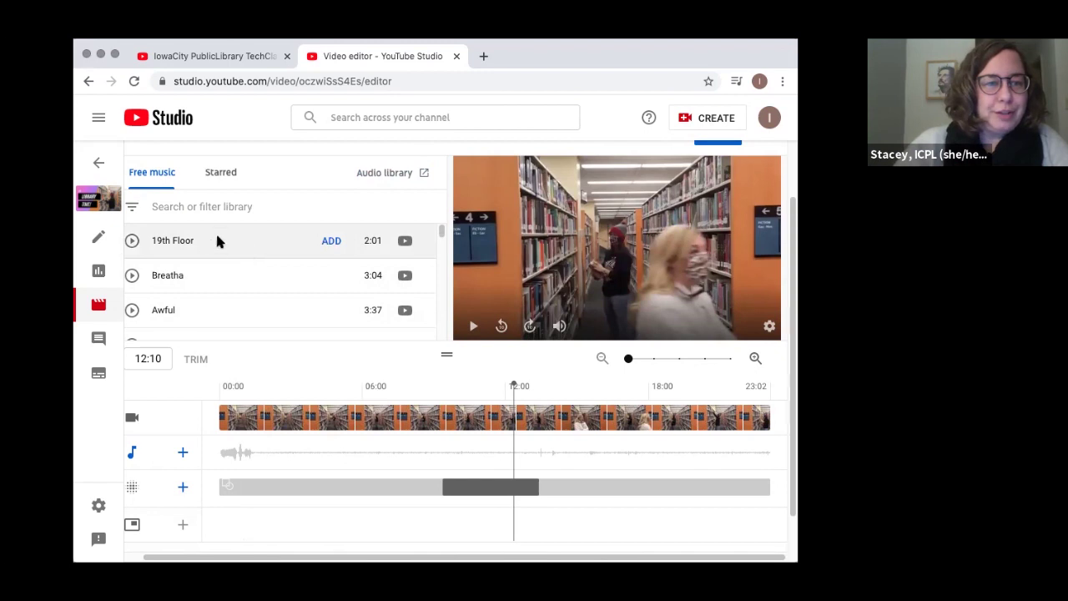
scroll(249, 260, "down", 2)
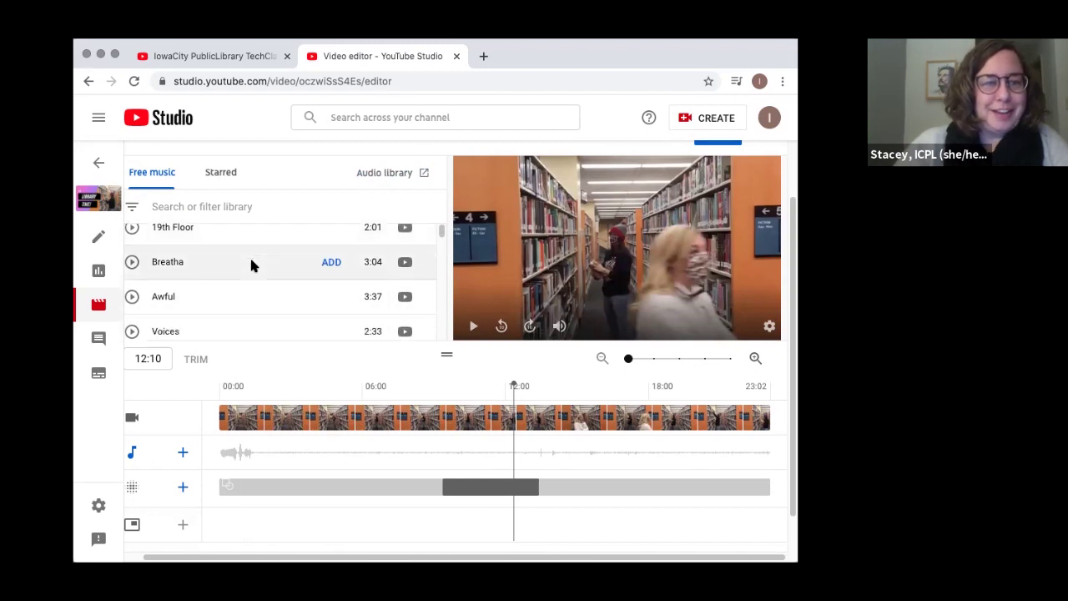
scroll(249, 260, "up", 2)
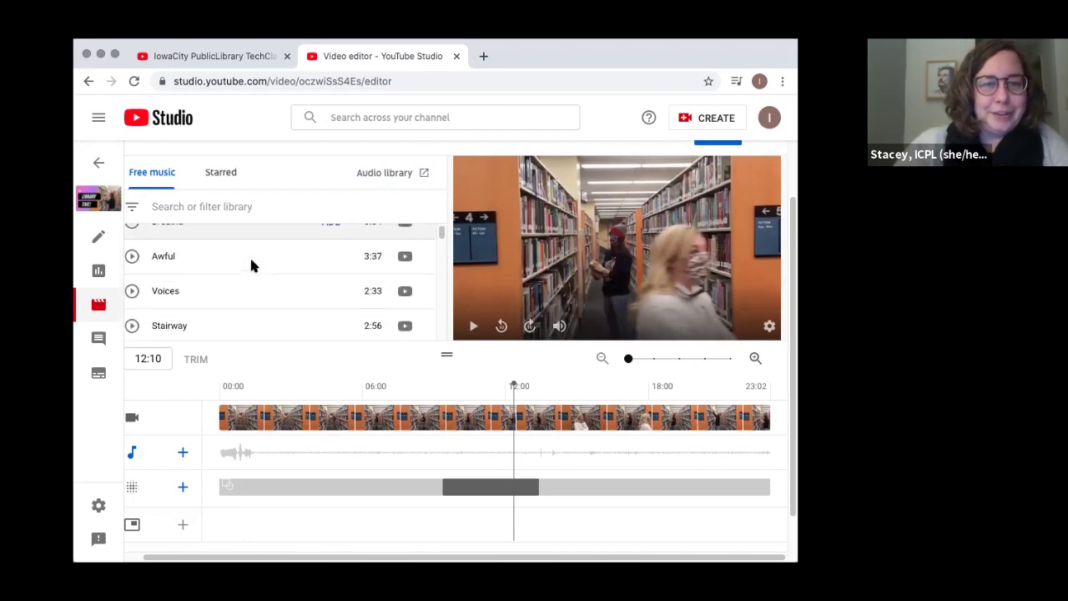
left_click(189, 209)
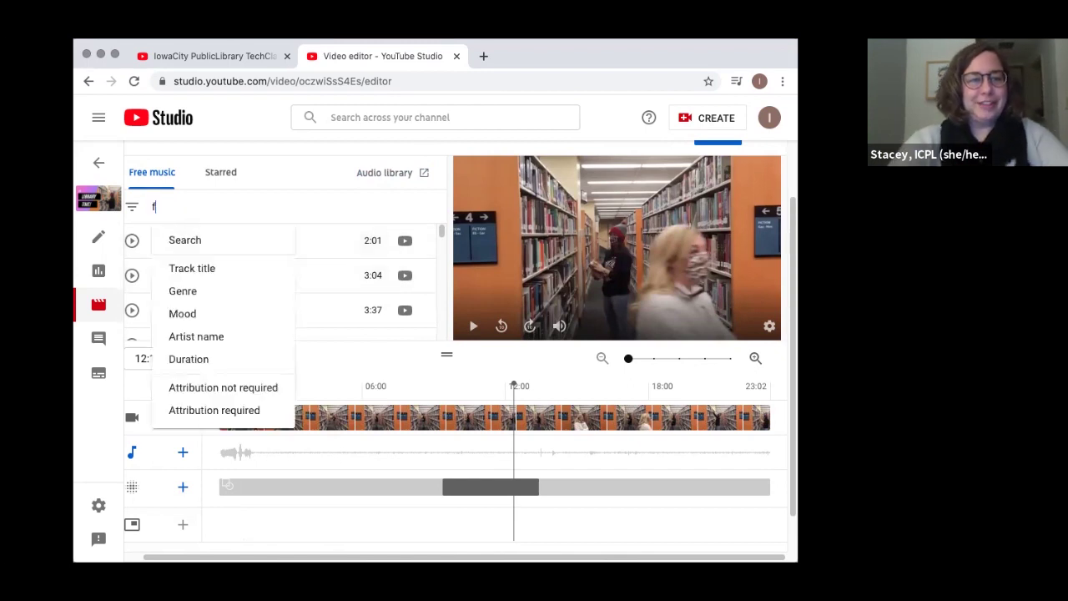
type("fast and run")
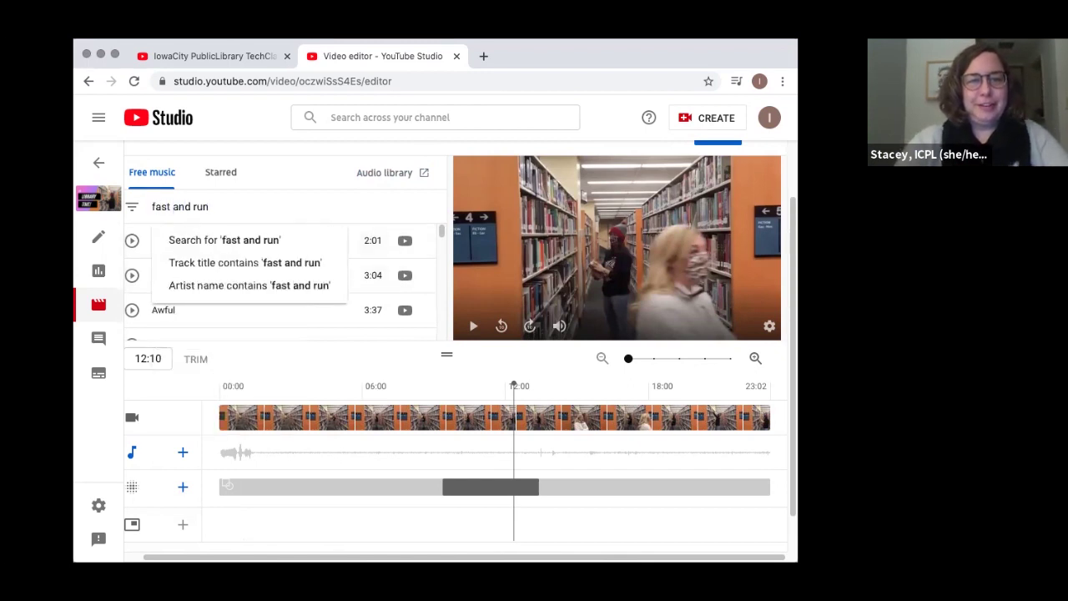
key("Return")
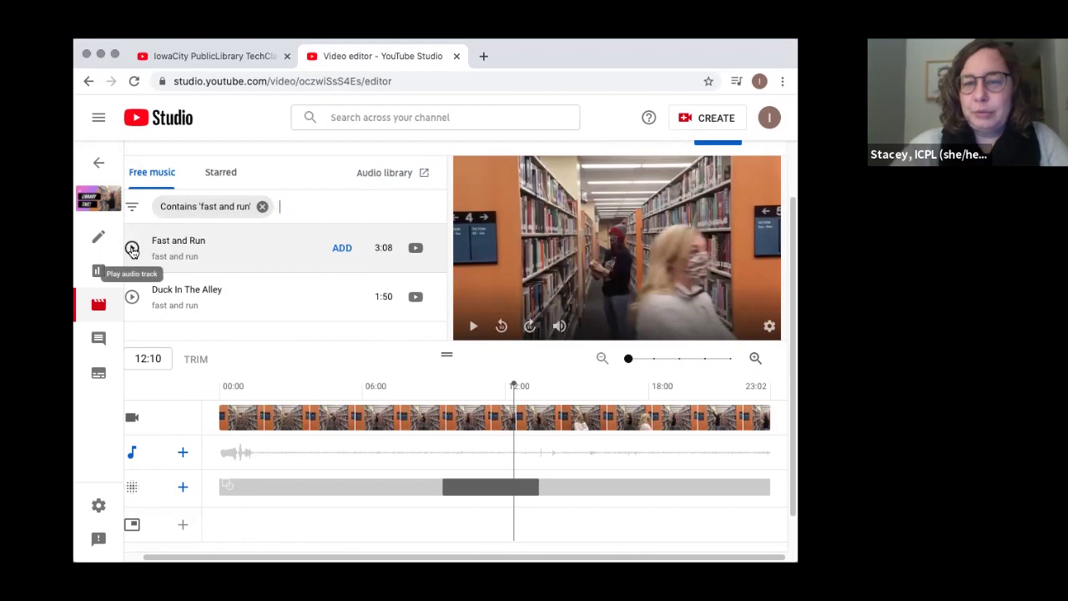
Preview the Fast and Run track at a reduced playback volume and add it to the Library Time video.
left_click_drag(617, 326, 599, 326)
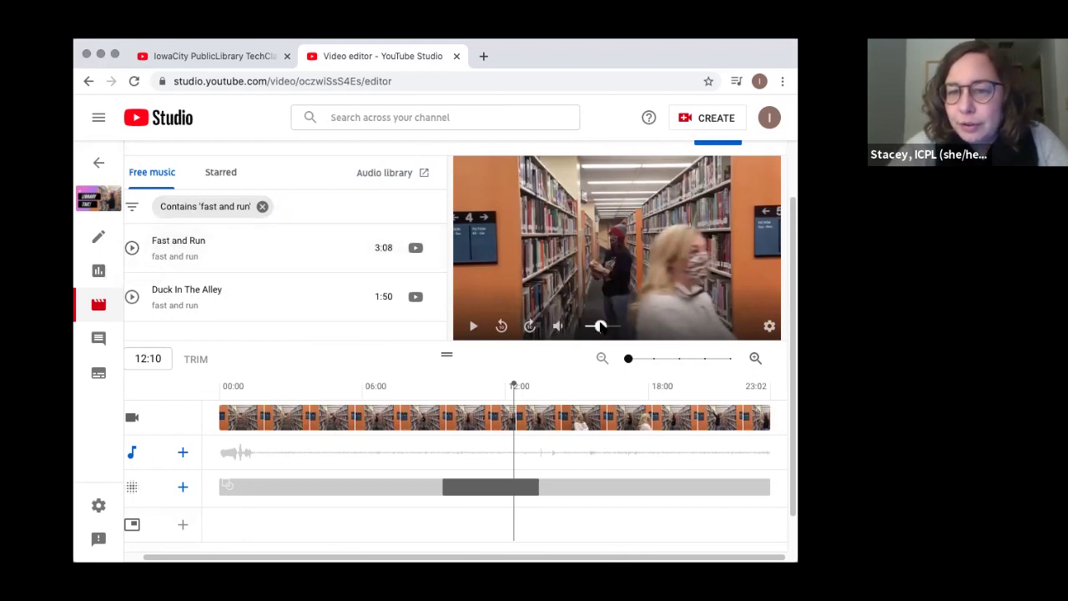
left_click(133, 250)
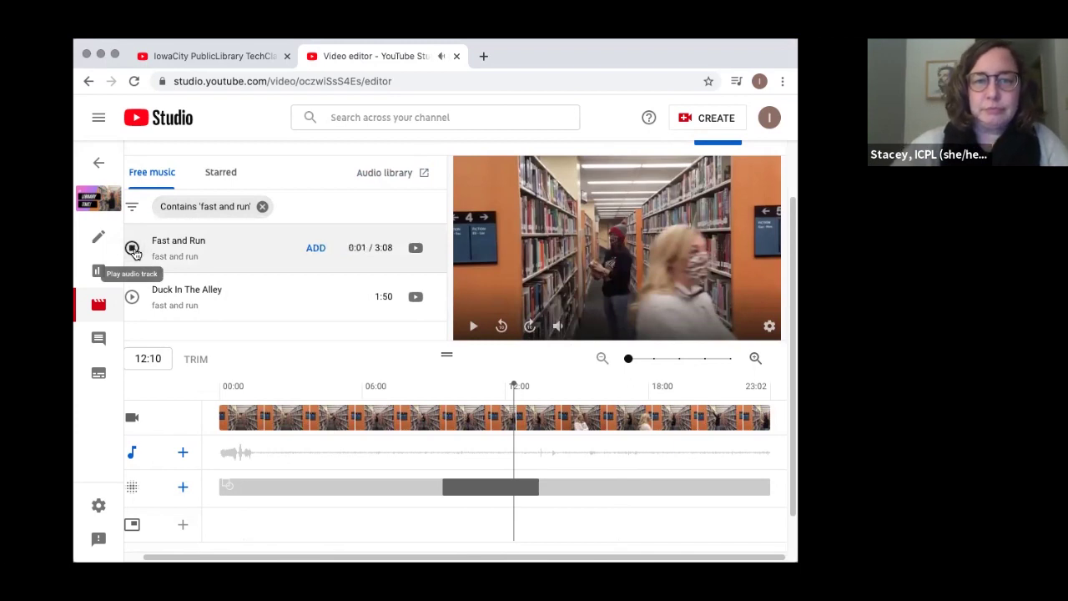
left_click(592, 326)
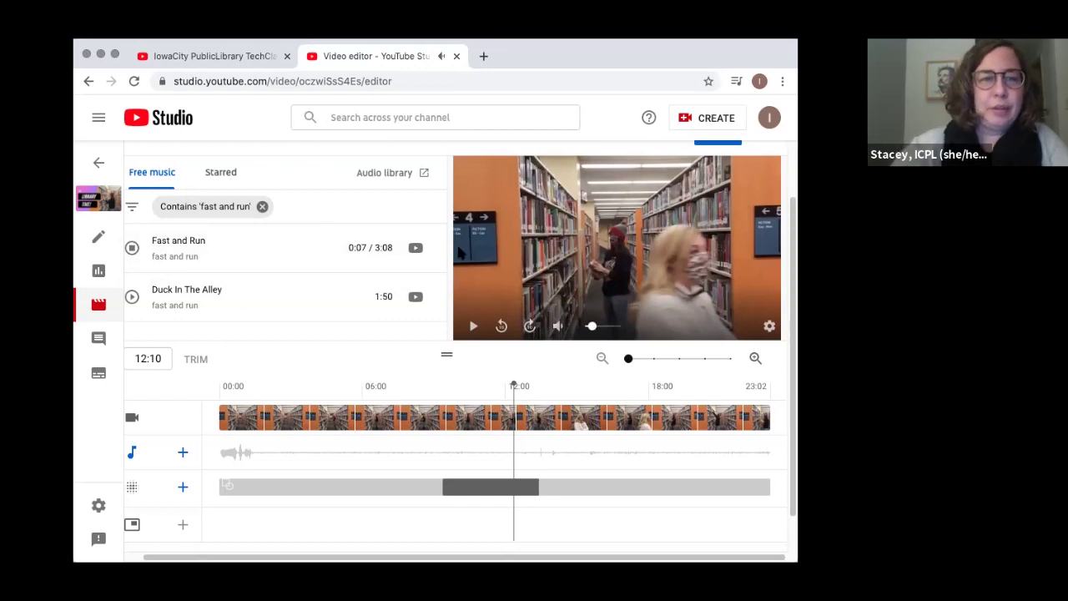
left_click(132, 249)
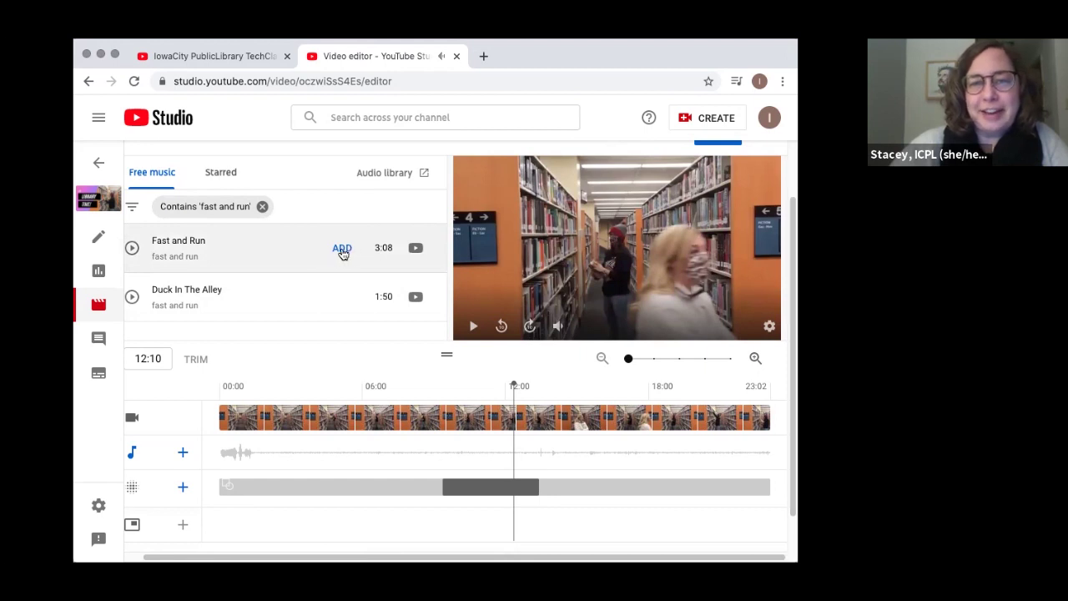
left_click(342, 249)
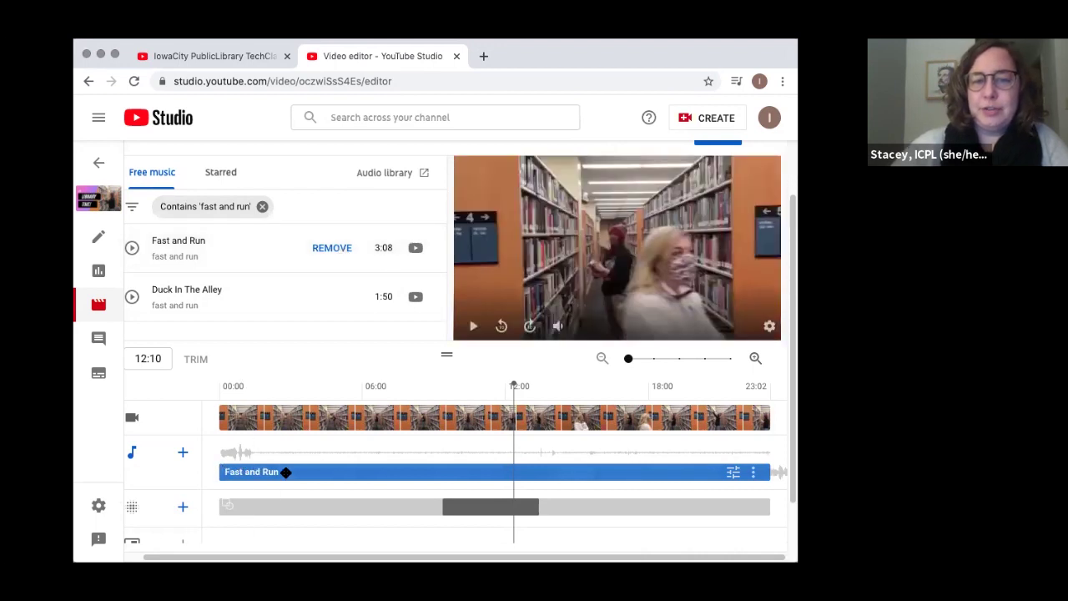
Try the Fast and Run track's mix level at about half, then raise it back to the maximum.
left_click(733, 473)
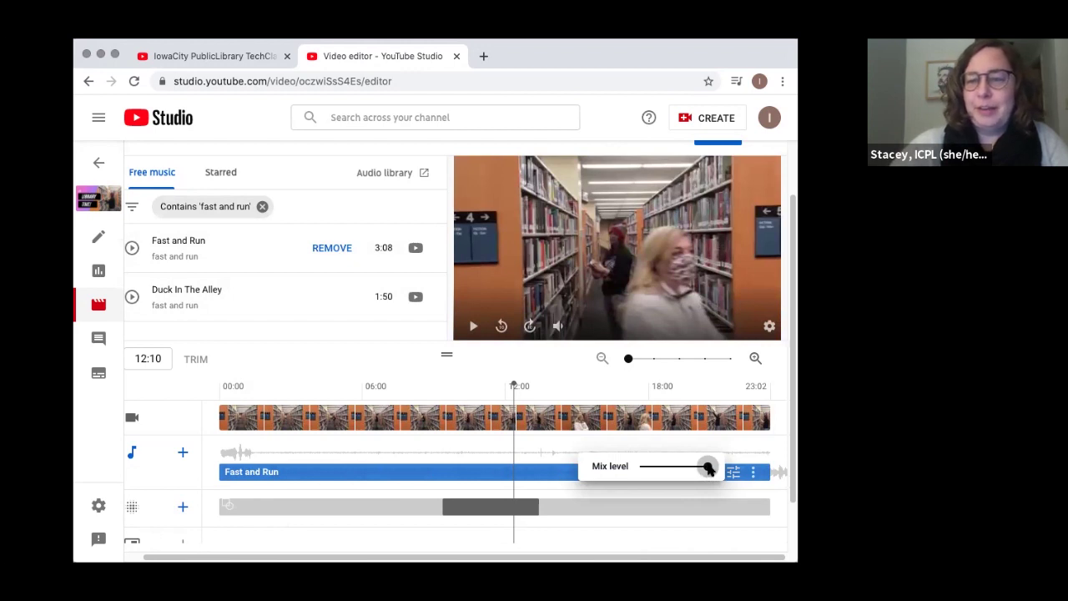
left_click(707, 469)
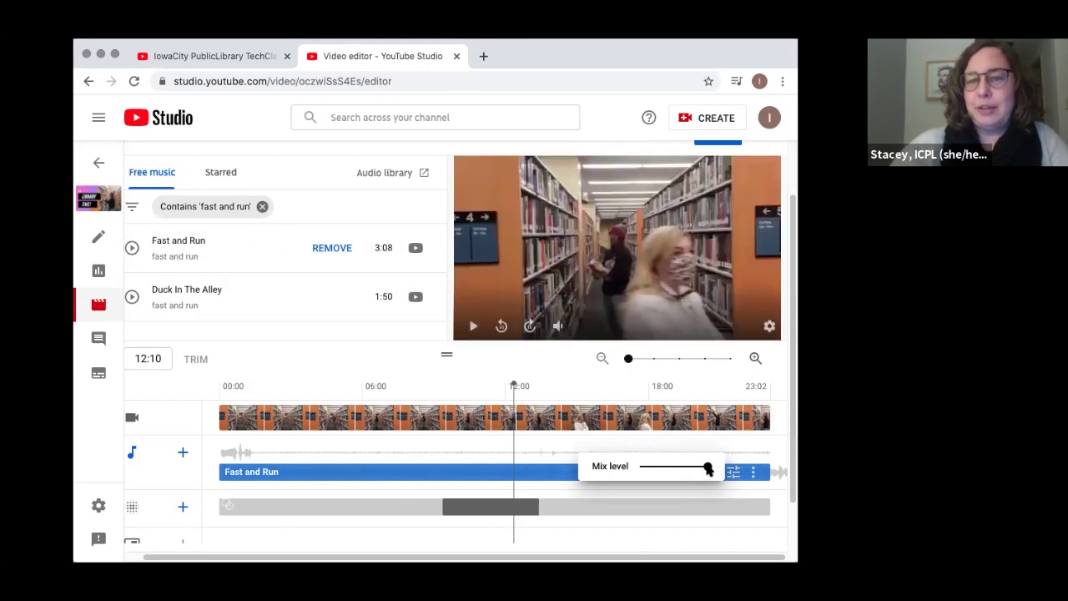
left_click_drag(707, 468, 674, 467)
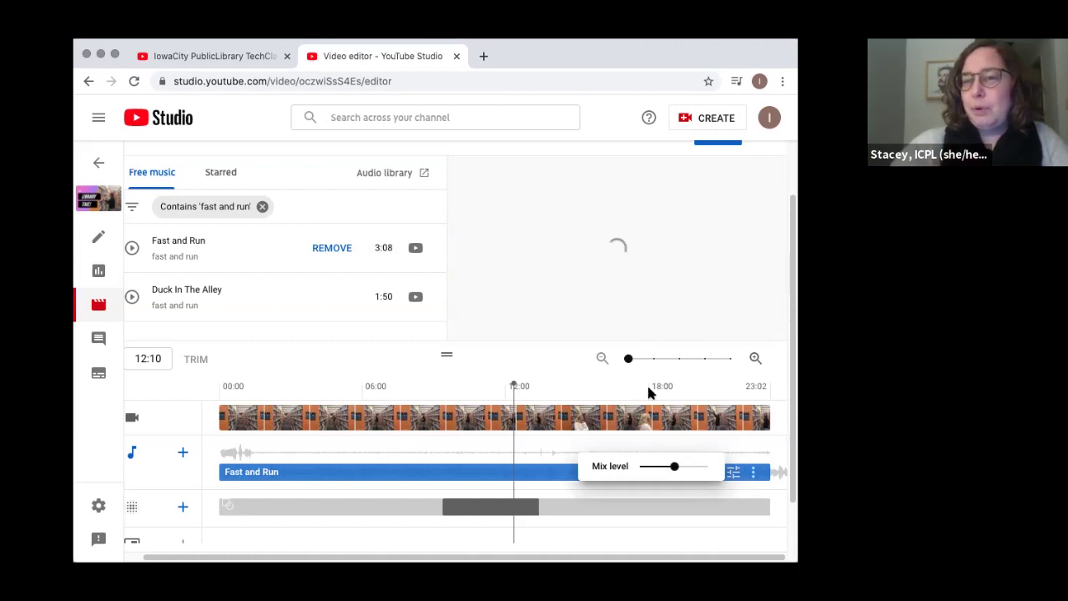
left_click_drag(674, 470, 680, 472)
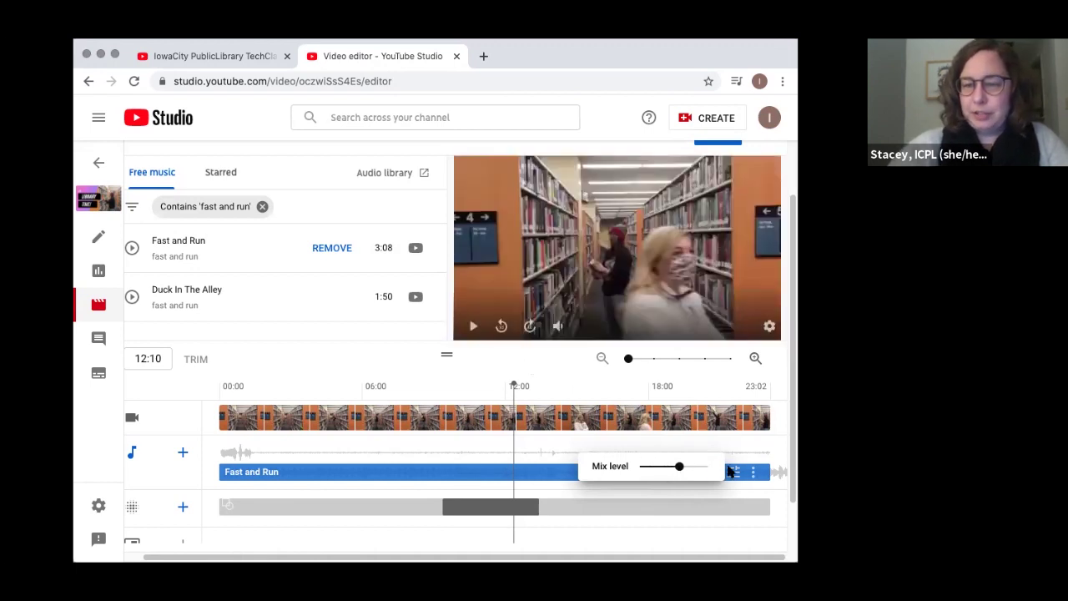
left_click_drag(679, 470, 717, 473)
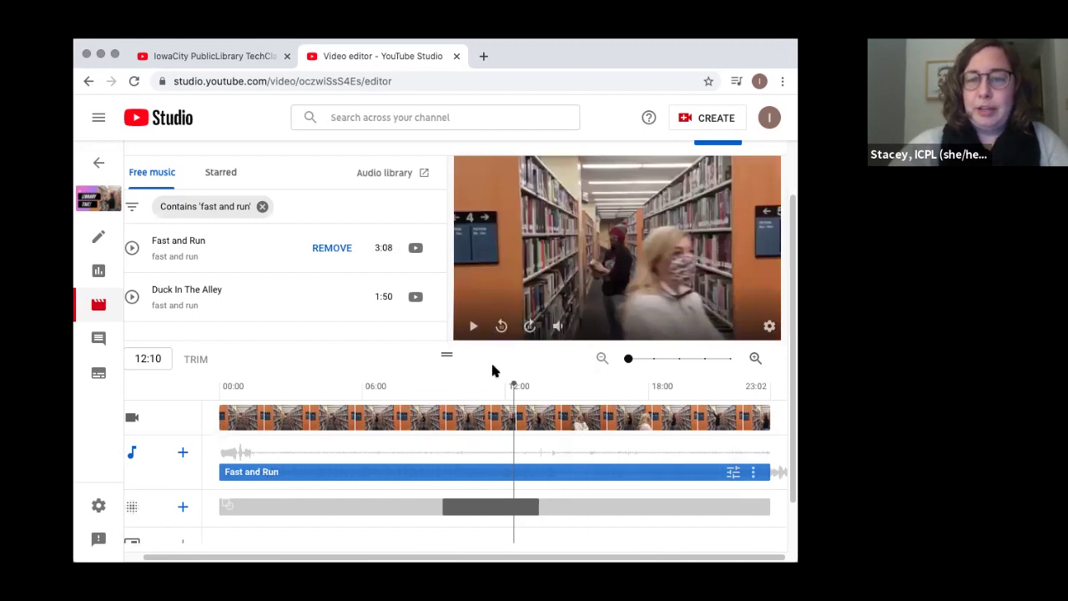
Play the Library Time video from 00:00 and skip ahead to about 12:00 to check the added music.
left_click_drag(363, 382, 219, 382)
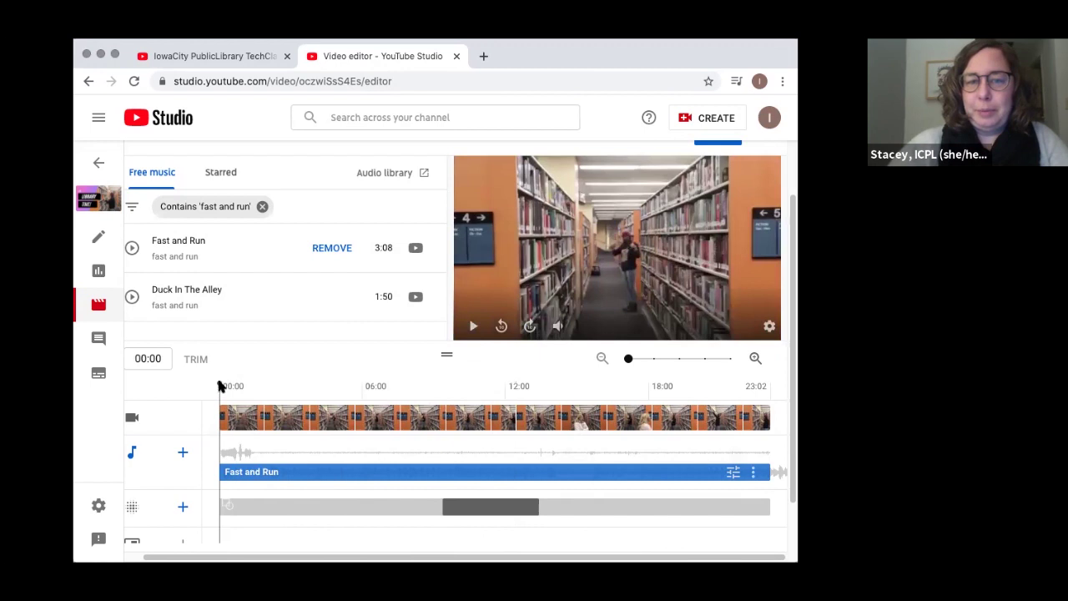
left_click(473, 326)
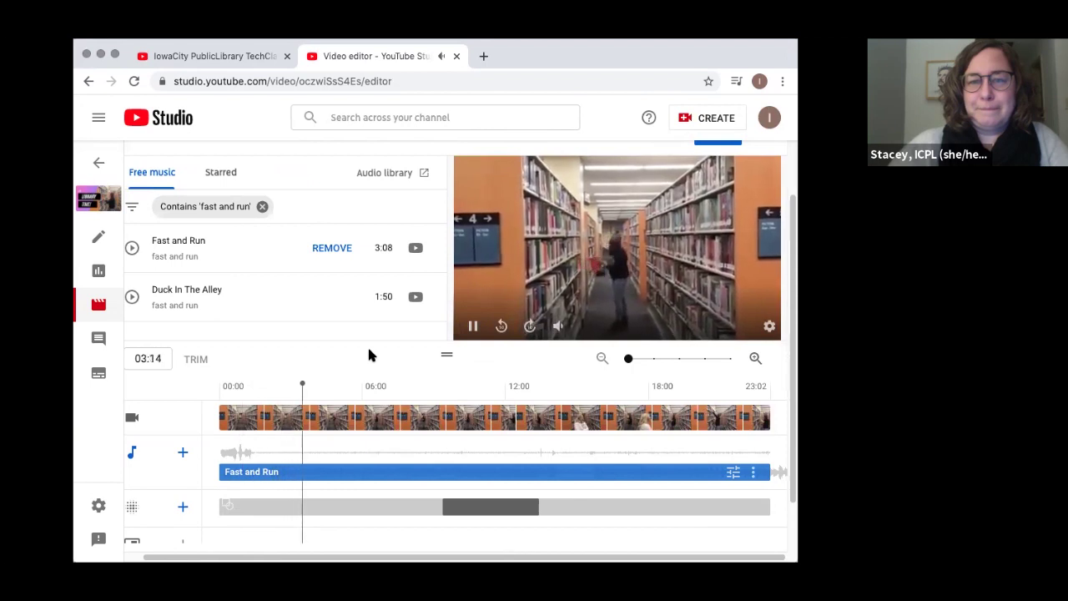
left_click(504, 389)
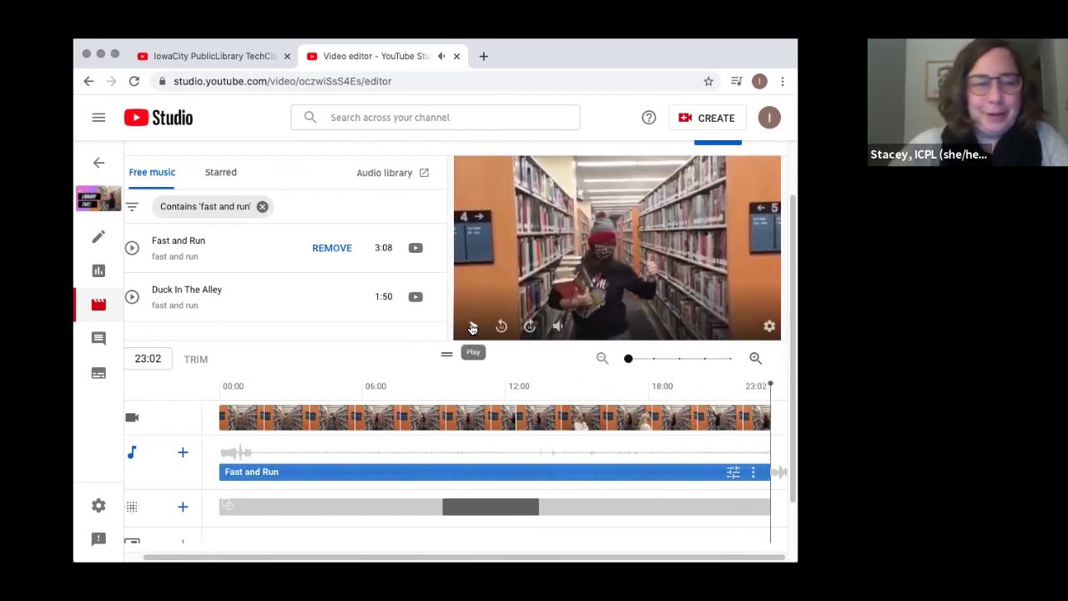
Save the blur and music edits to the Library Time video and confirm the save.
scroll(159, 441, "down", 1)
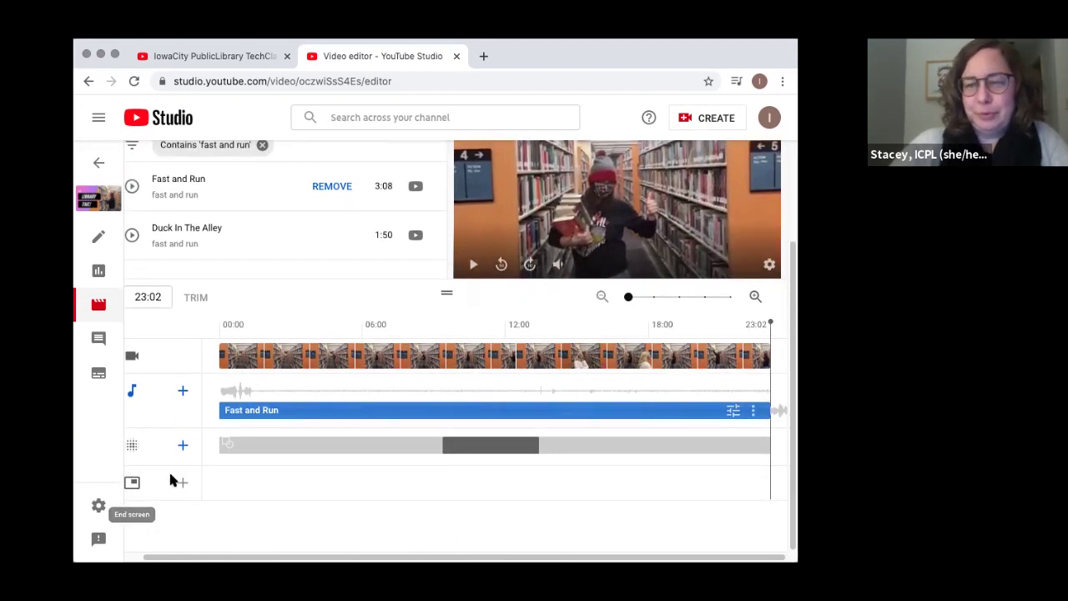
scroll(138, 453, "up", 2)
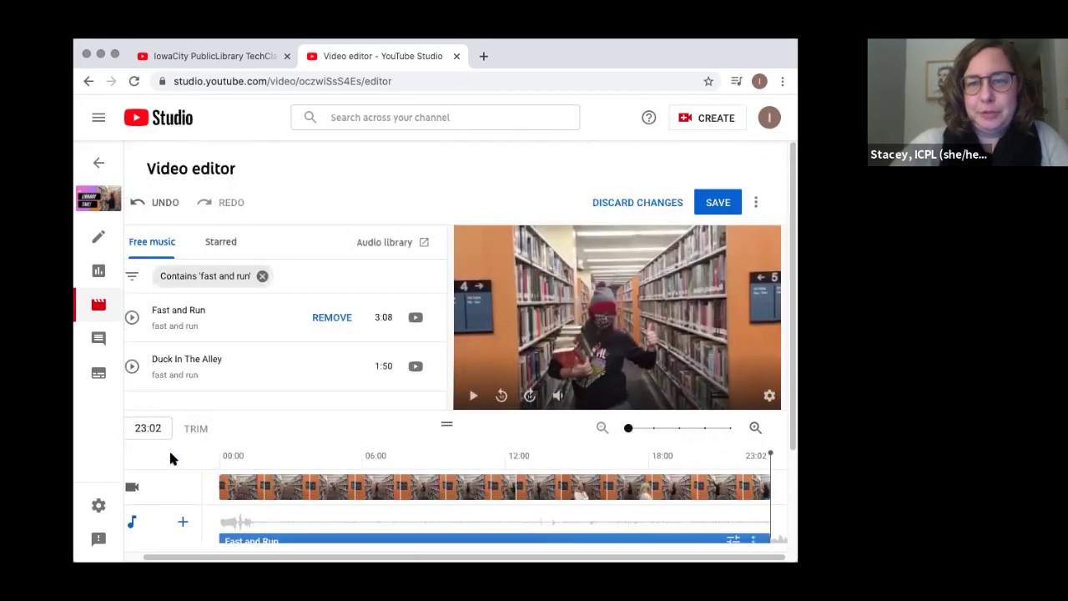
left_click(719, 204)
left_click(627, 424)
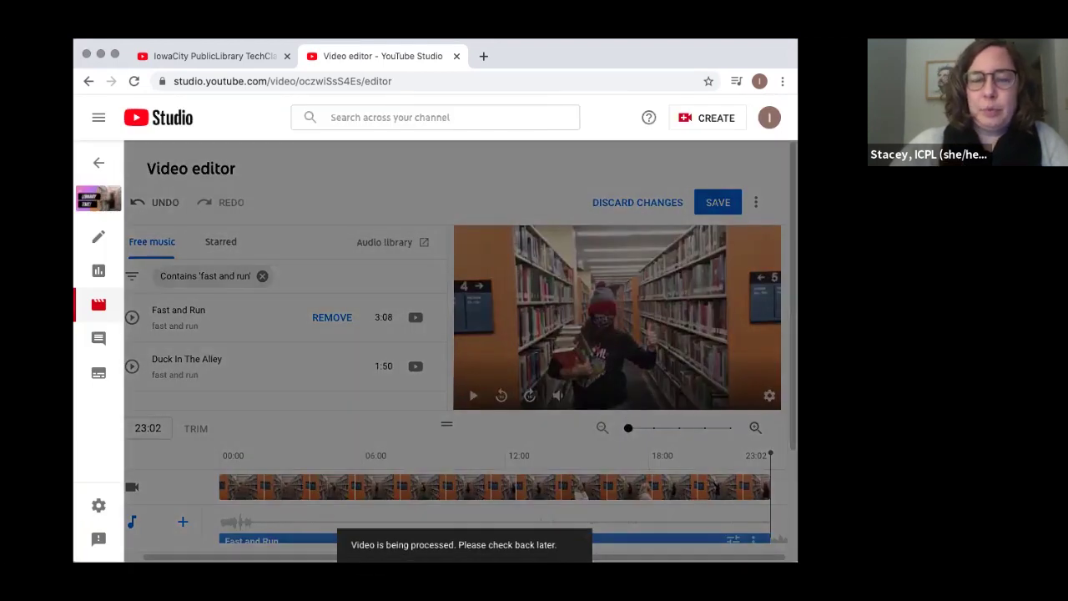
Return to the channel's uploads and open the Seljalandsfoss video in the video editor.
left_click(100, 167)
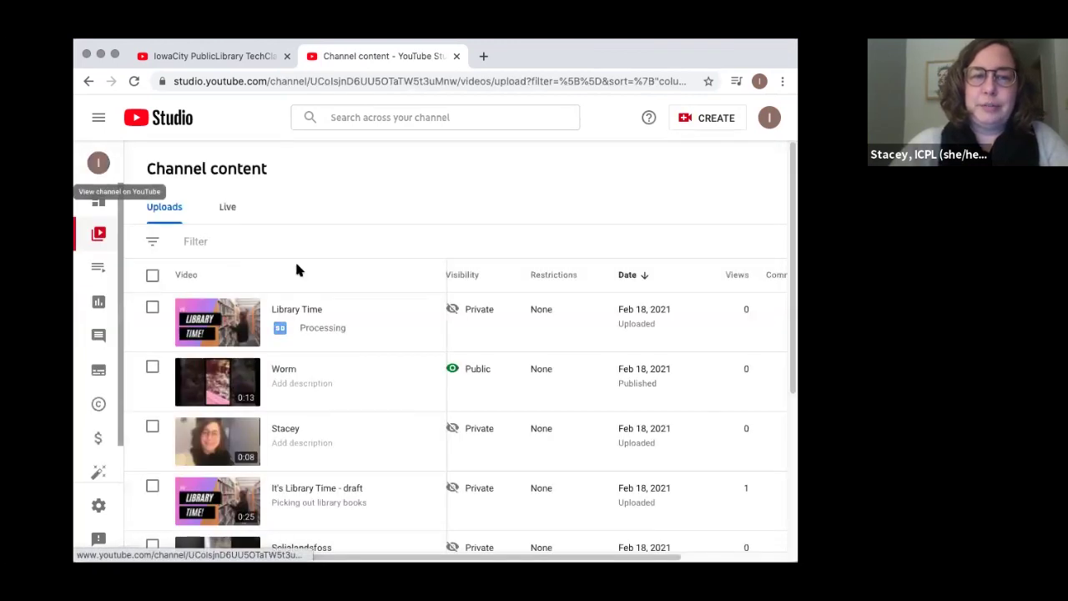
scroll(304, 265, "down", 3)
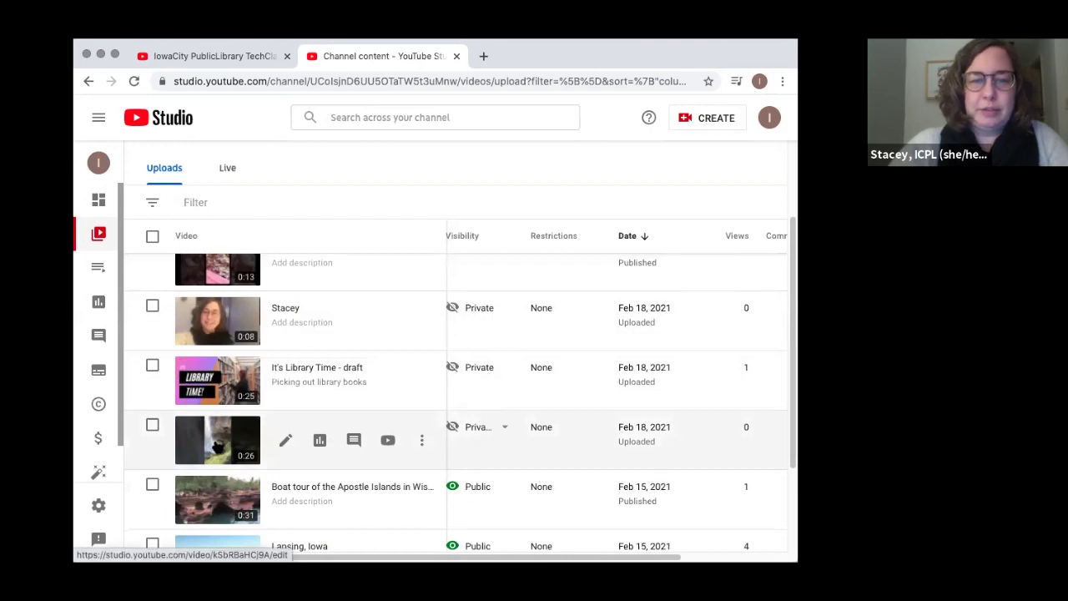
left_click(216, 446)
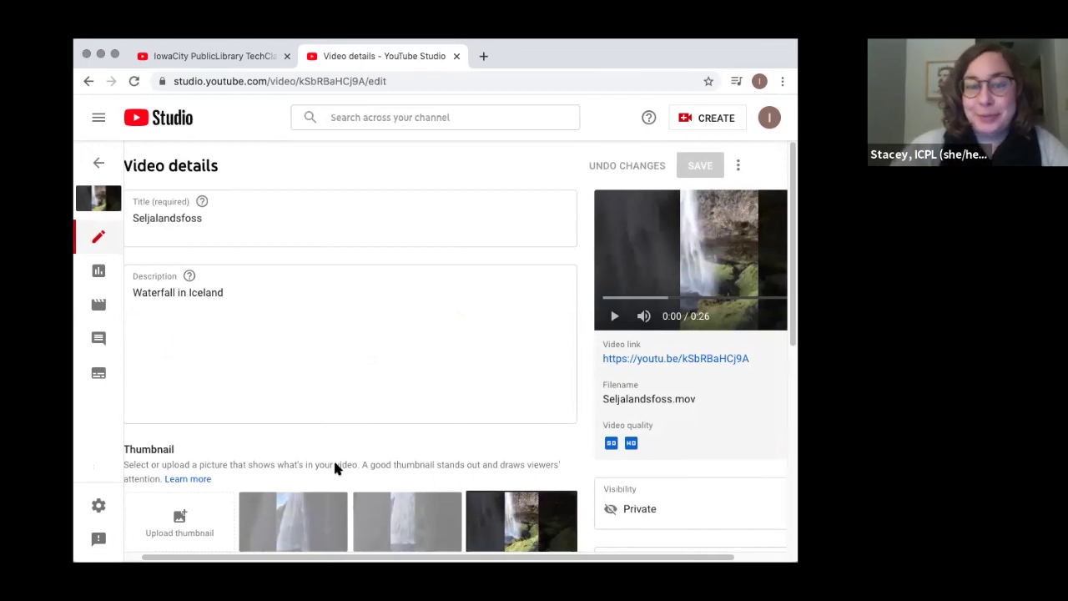
left_click(98, 305)
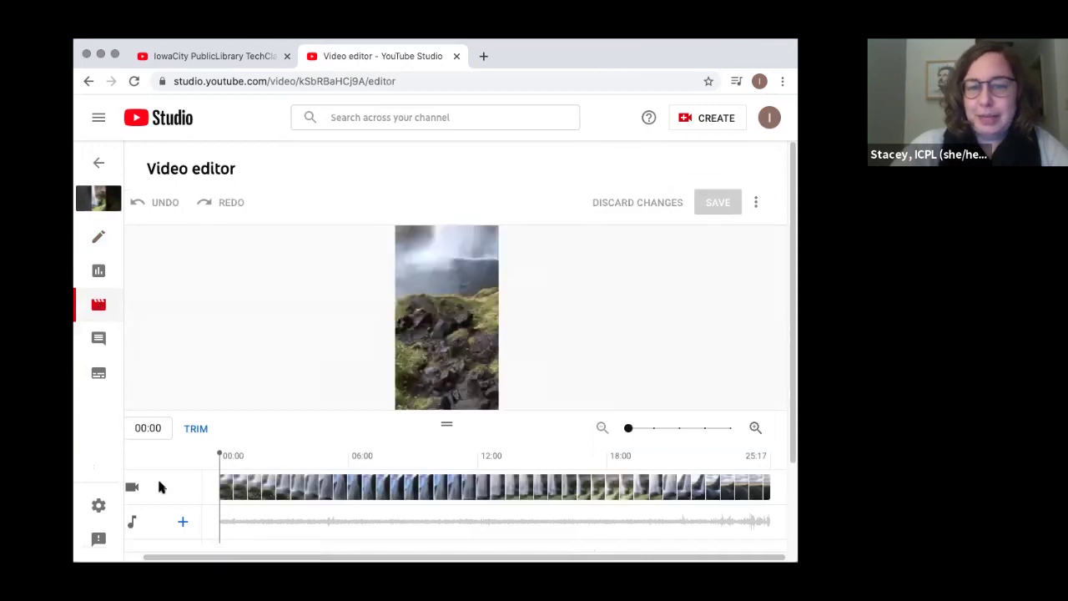
Play the first few seconds of the Seljalandsfoss video to hear its original sound.
mouse_move(375, 396)
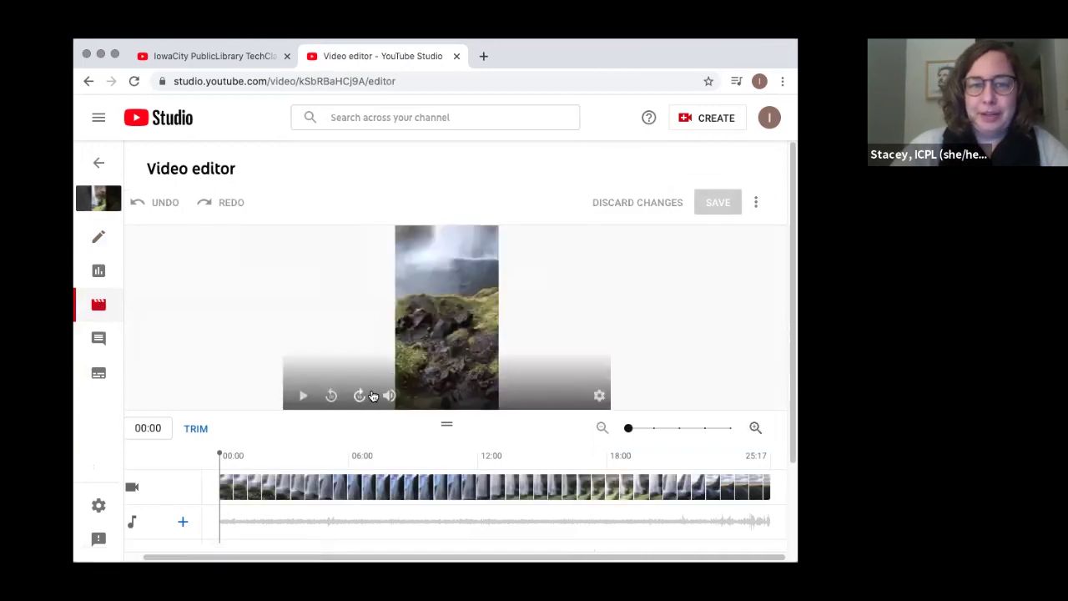
left_click(303, 396)
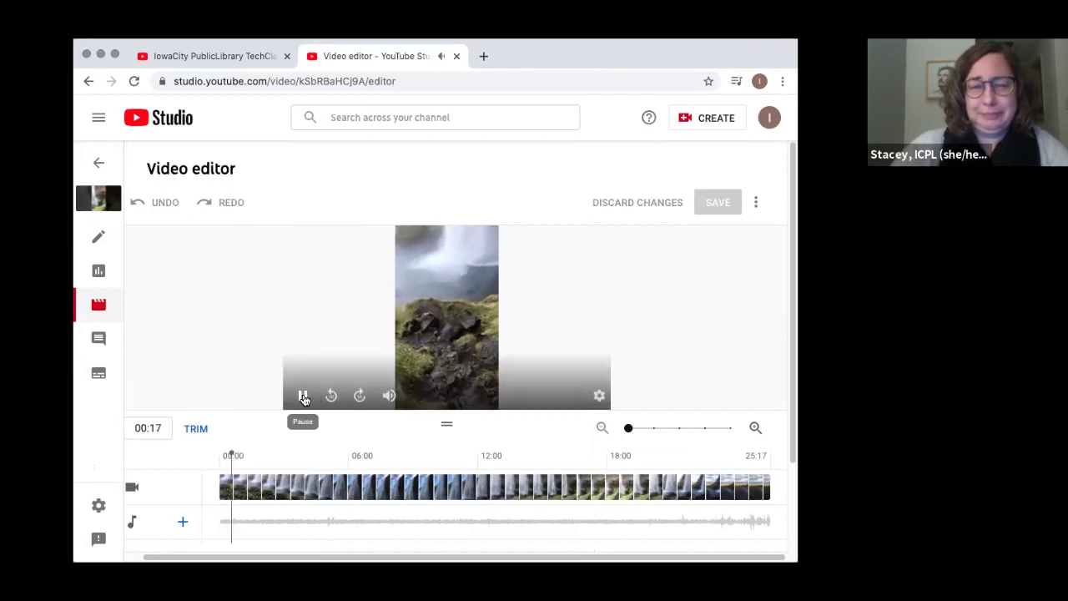
left_click(304, 396)
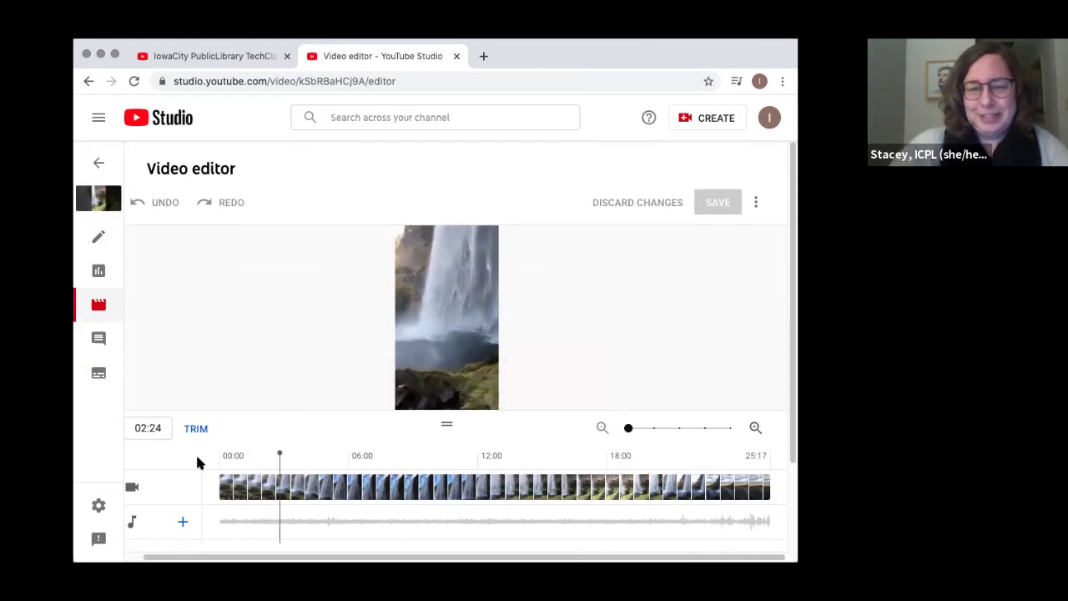
scroll(198, 461, "down", 2)
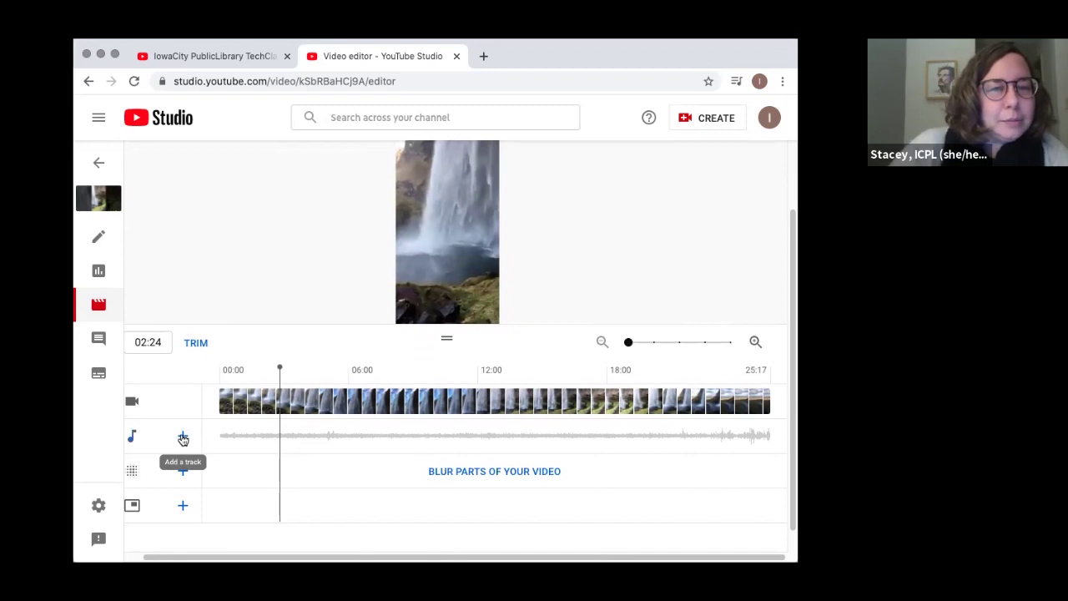
Search the free music library for "sweet relief" and preview the Sweet Relief track.
left_click(182, 438)
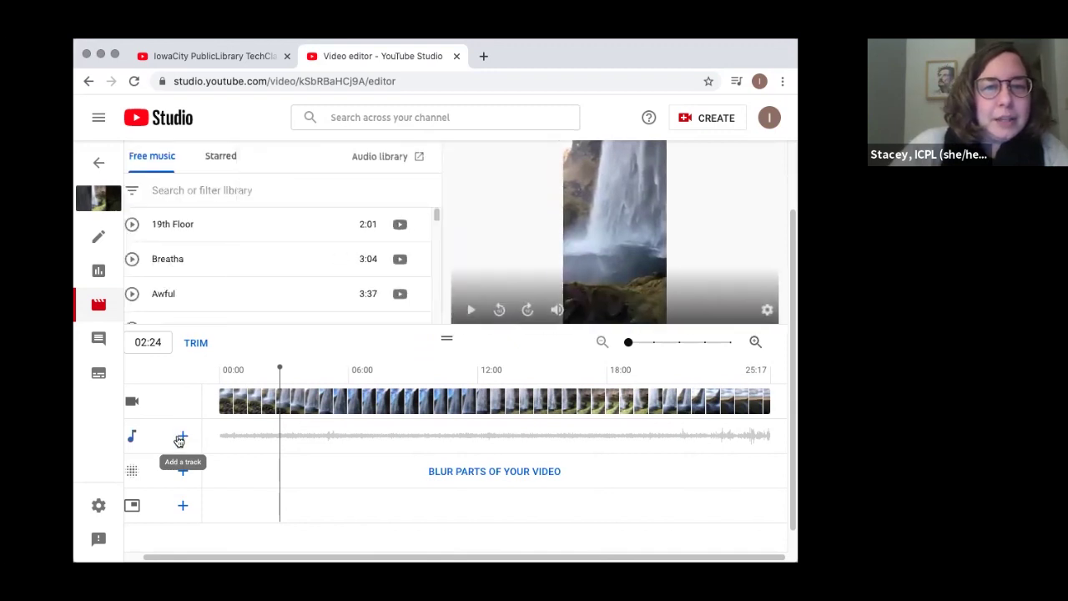
left_click(199, 190)
type("sweet relif")
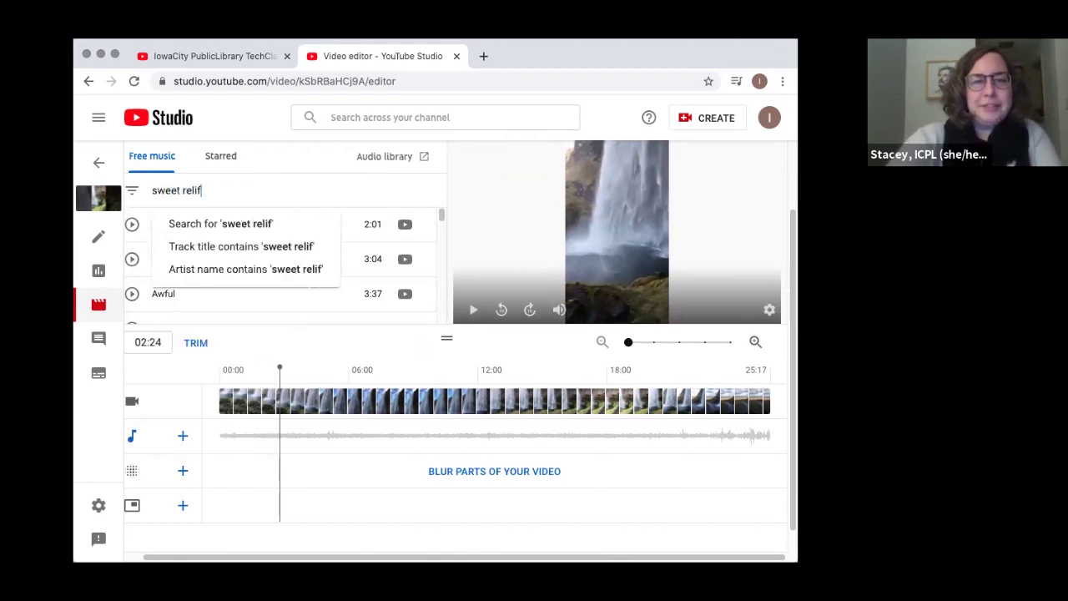
key("BackSpace")
type("ef")
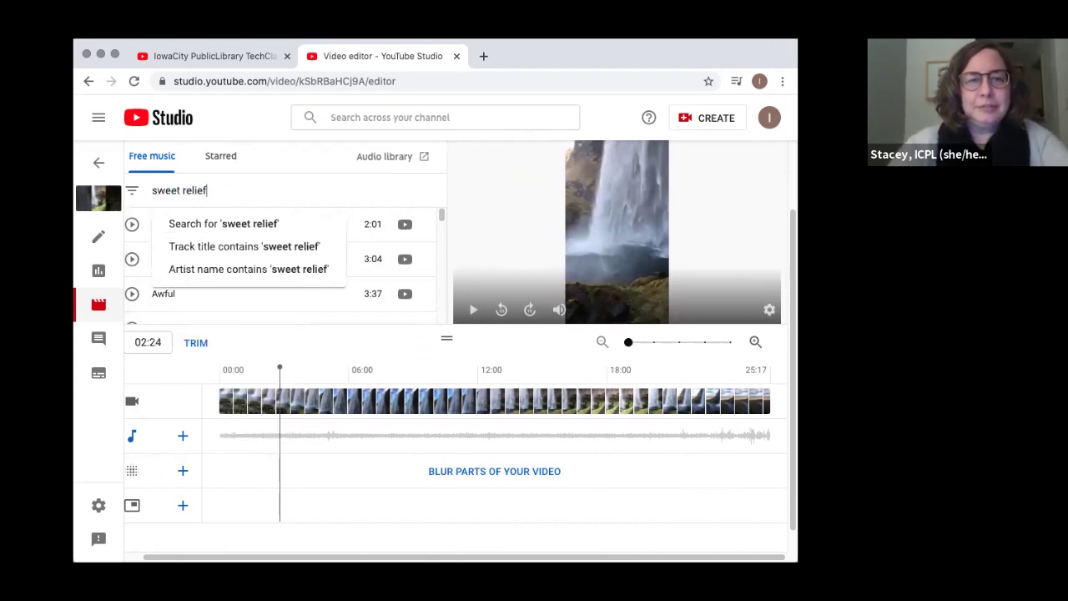
key("Return")
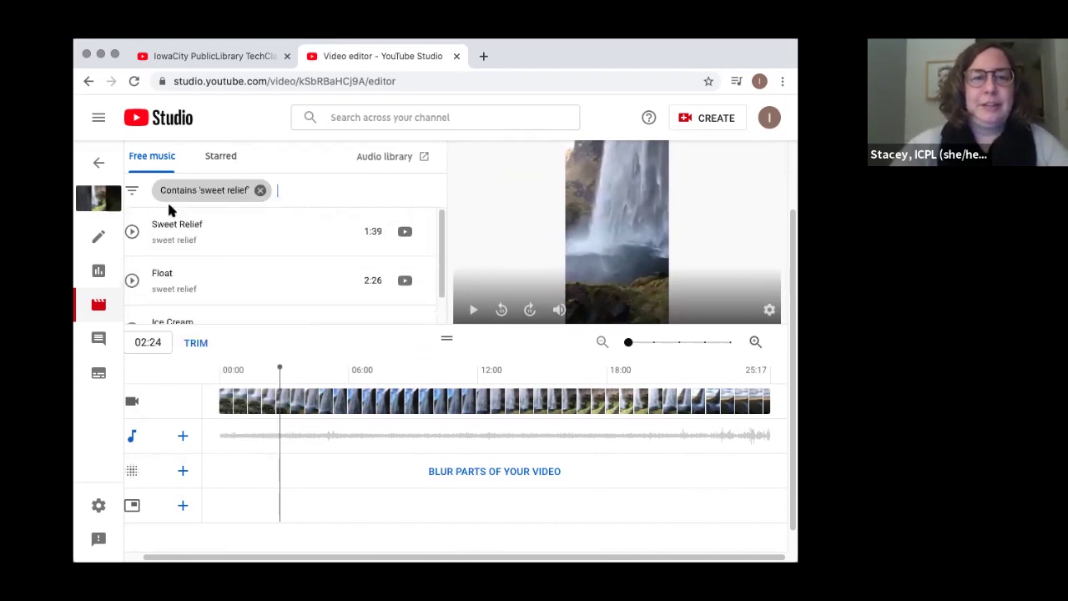
left_click(131, 232)
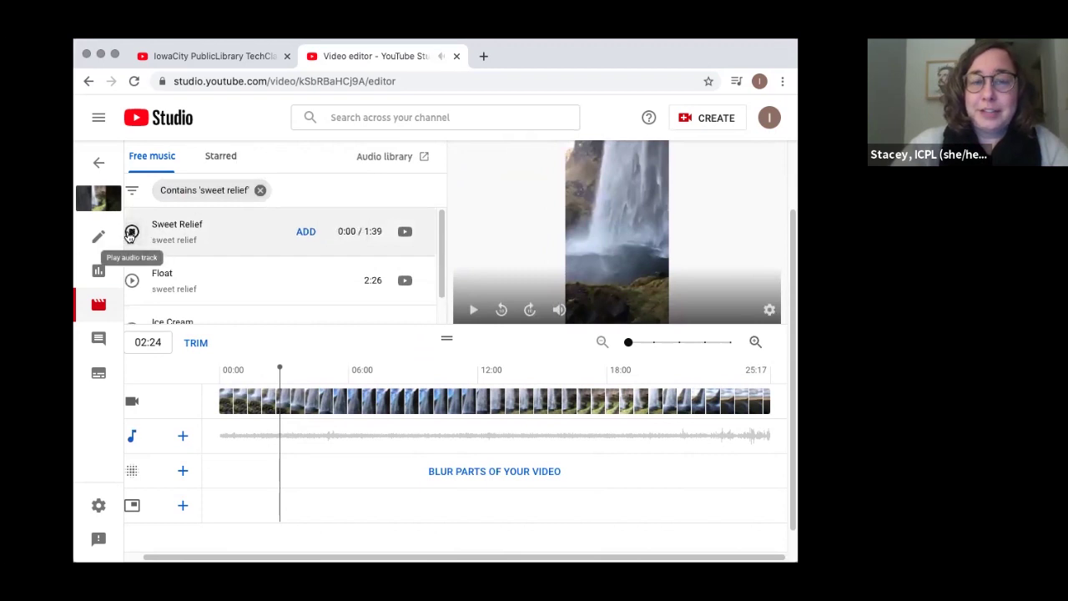
left_click(130, 233)
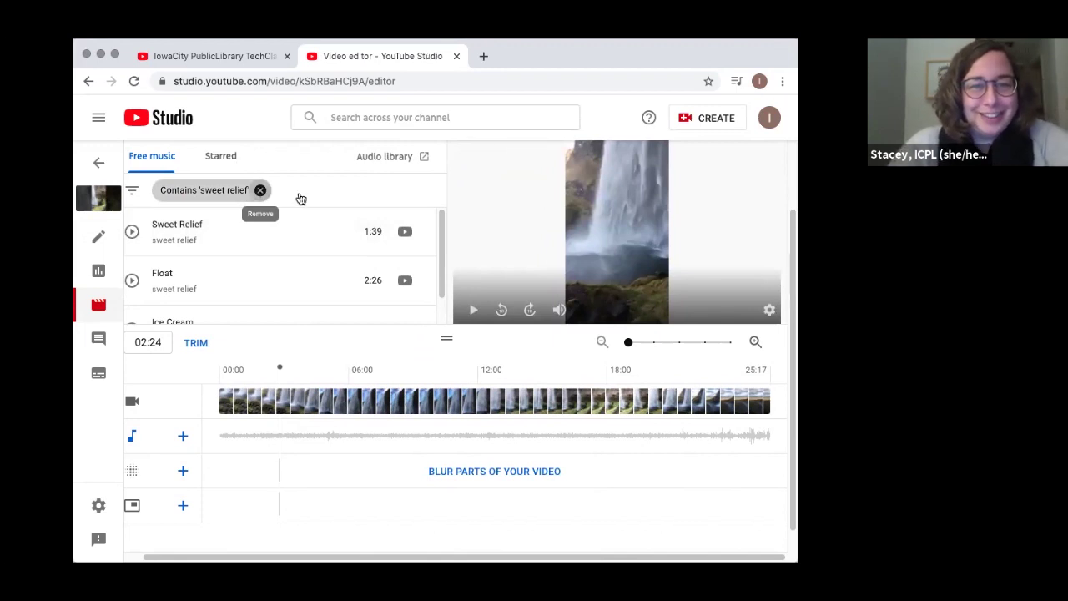
Search the free music for "blue dream" instead, preview the Blue Dream track and add it to the Seljalandsfoss video.
left_click(261, 190)
left_click(258, 189)
type("blu")
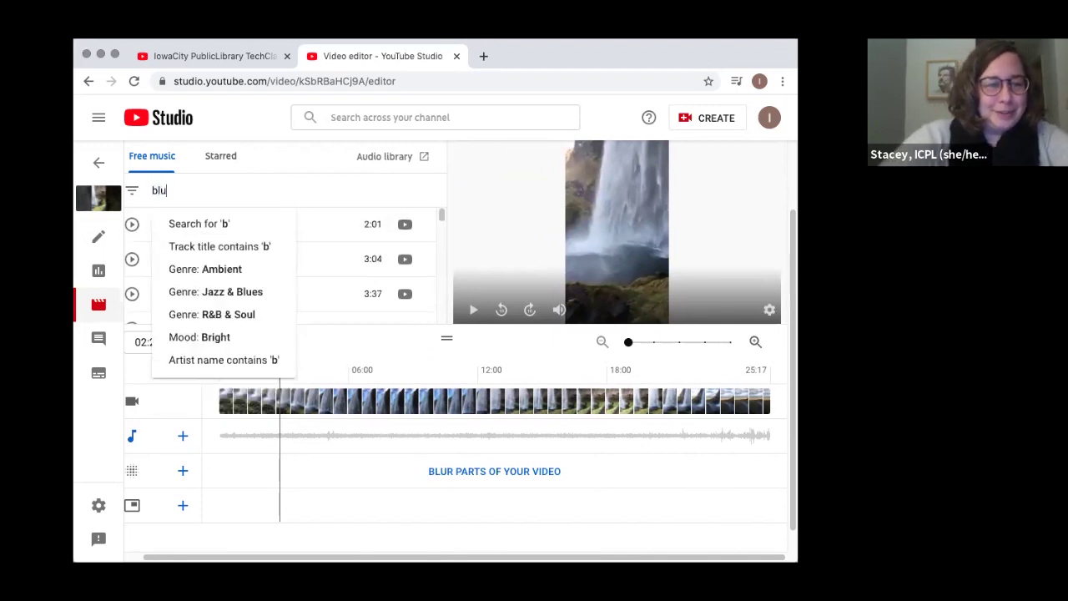
type("e dream")
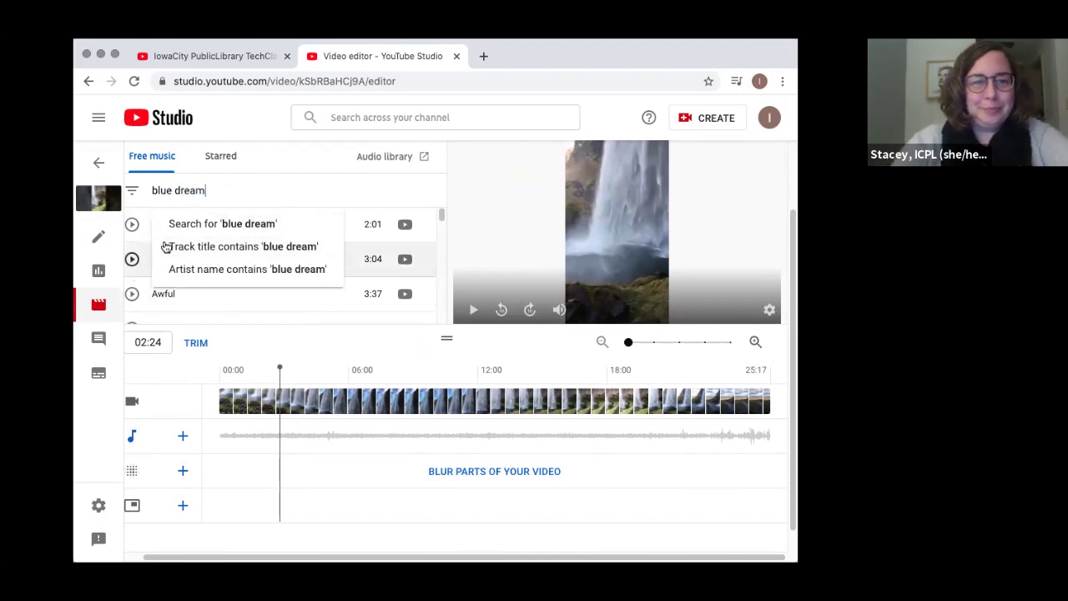
left_click(212, 219)
left_click(131, 232)
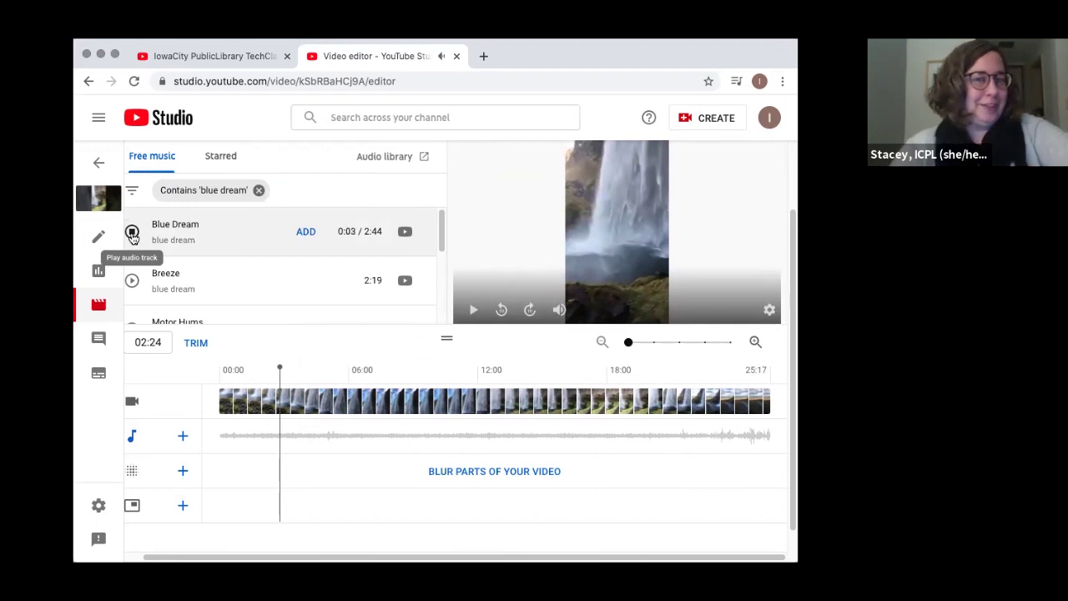
left_click(131, 233)
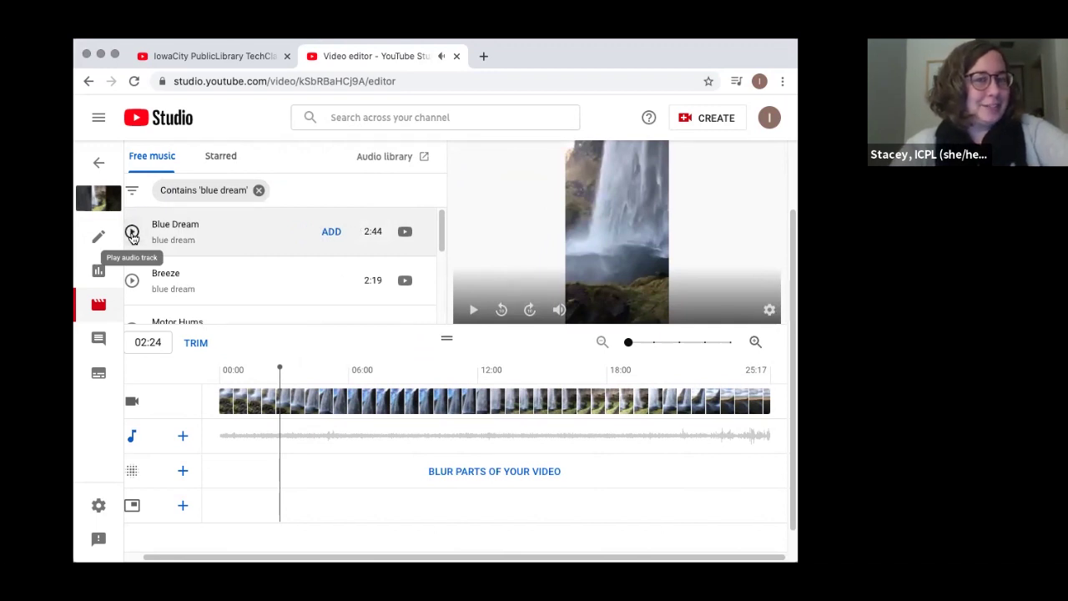
left_click(331, 232)
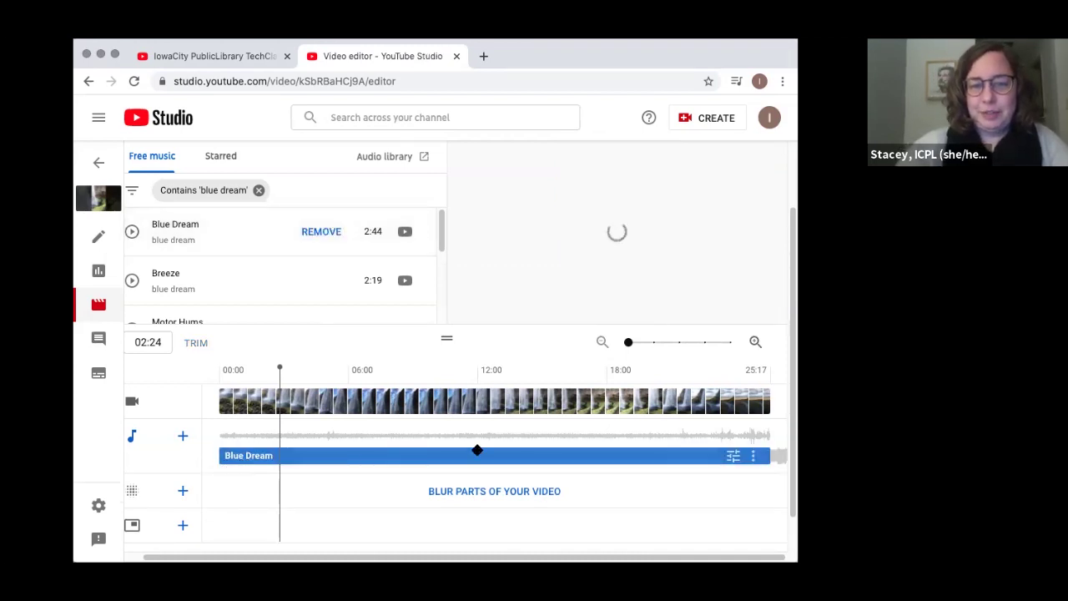
Check the Blue Dream track's mix level and play the video from 02:24 to about 05:20 to hear it.
left_click(731, 458)
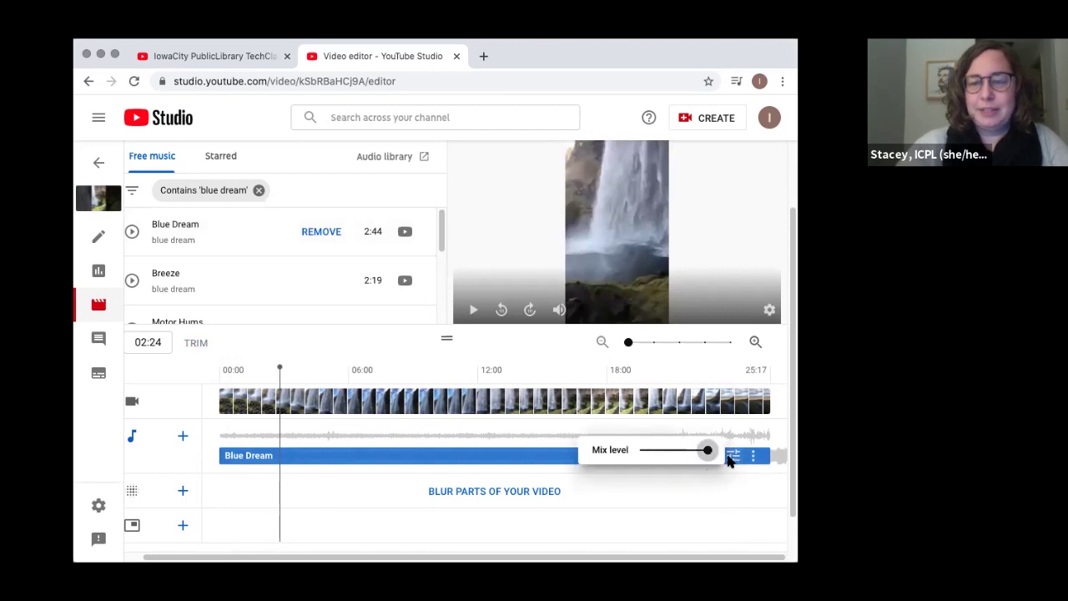
left_click(471, 311)
left_click(472, 312)
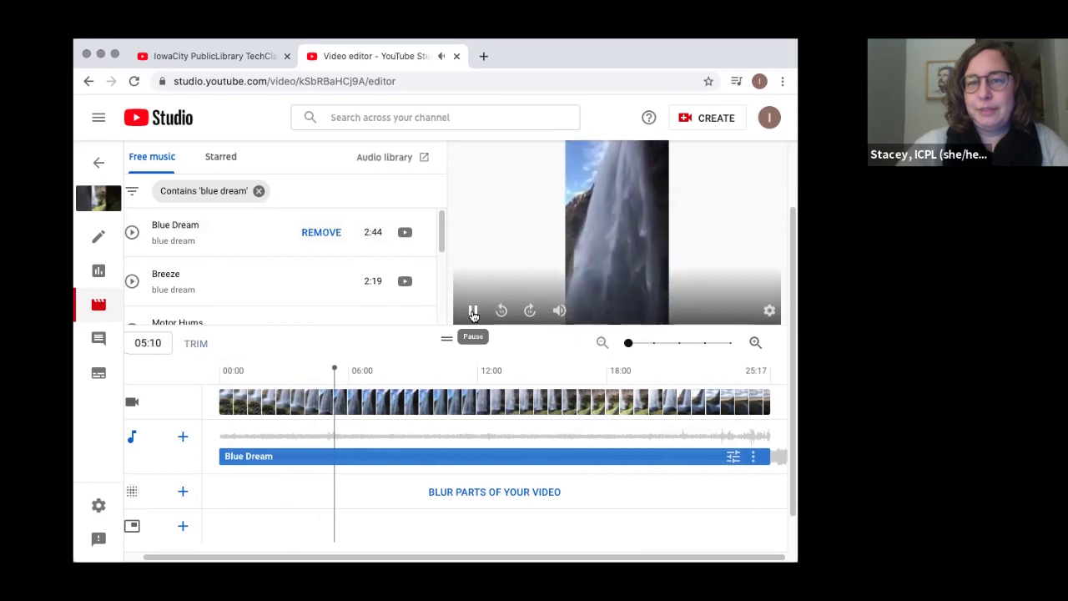
left_click(472, 311)
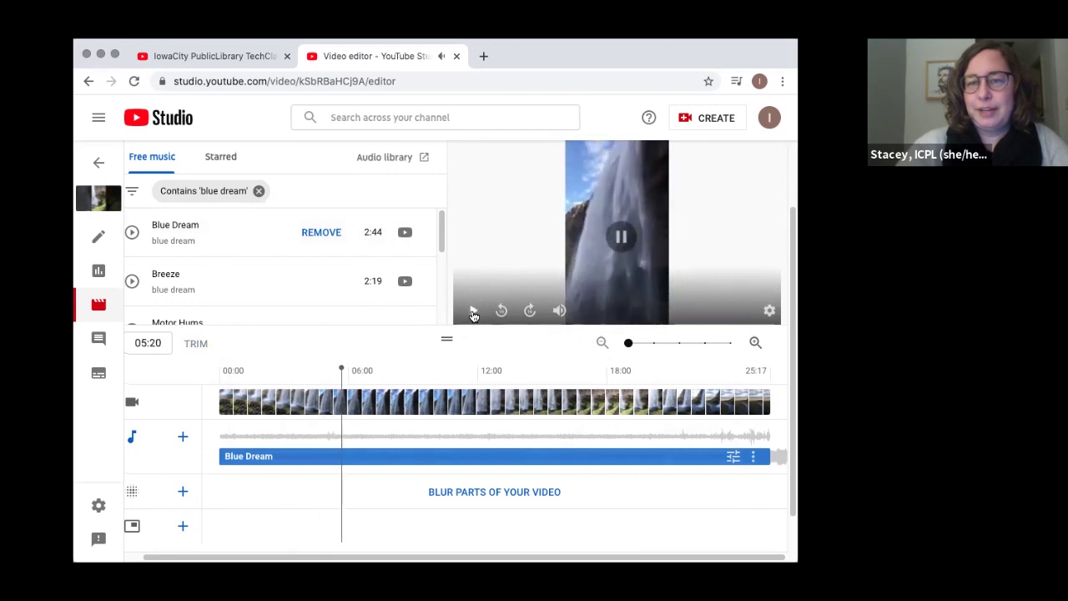
Lower the Blue Dream track's mix level to slightly under half and play the video to about 08:03 to check it.
left_click(732, 458)
left_click_drag(707, 453, 668, 451)
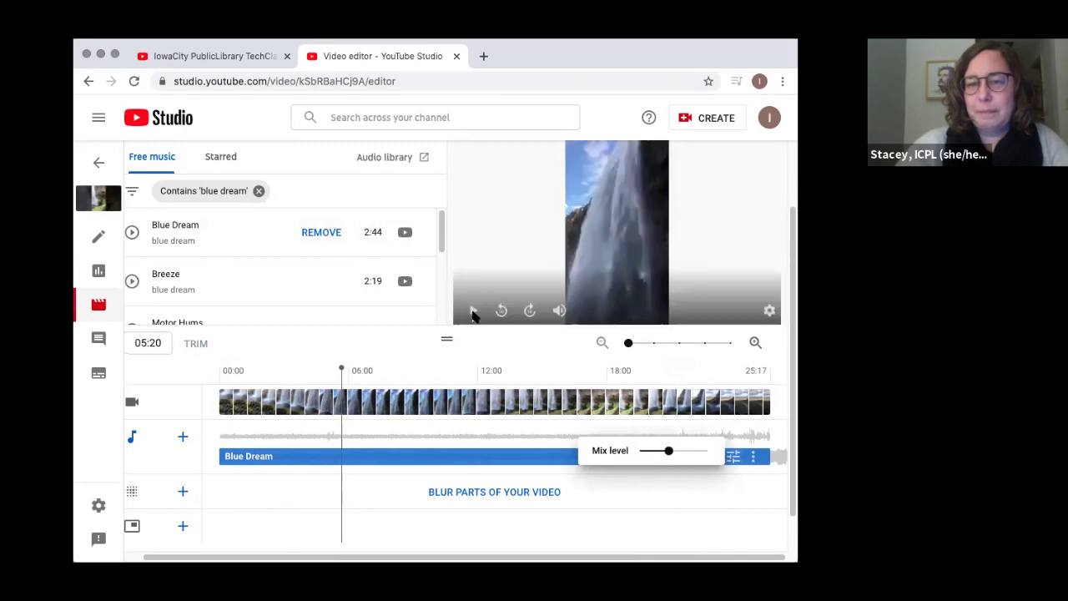
left_click(473, 314)
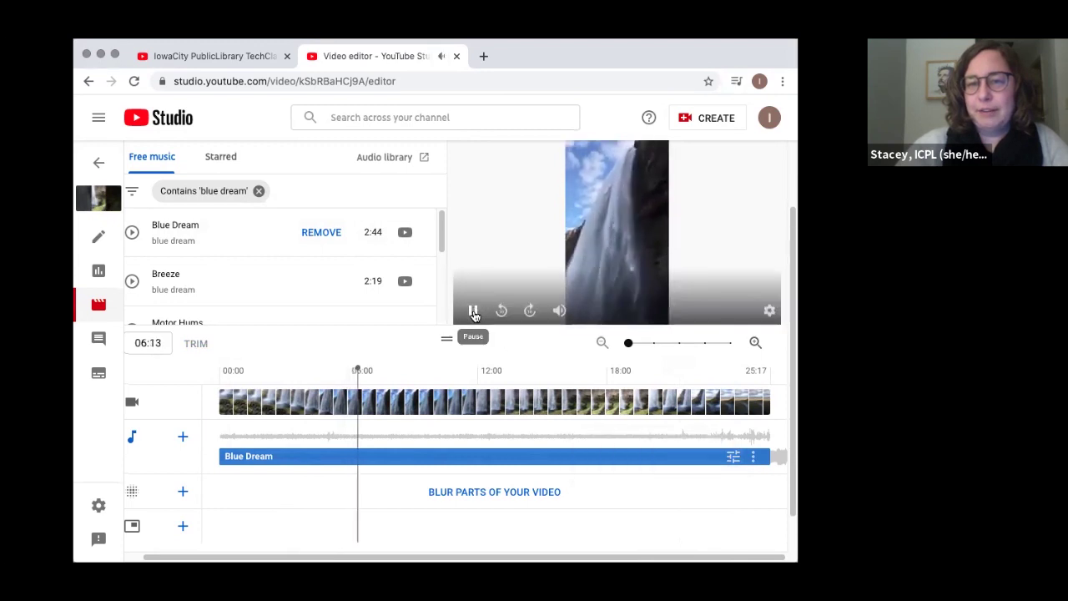
left_click(473, 314)
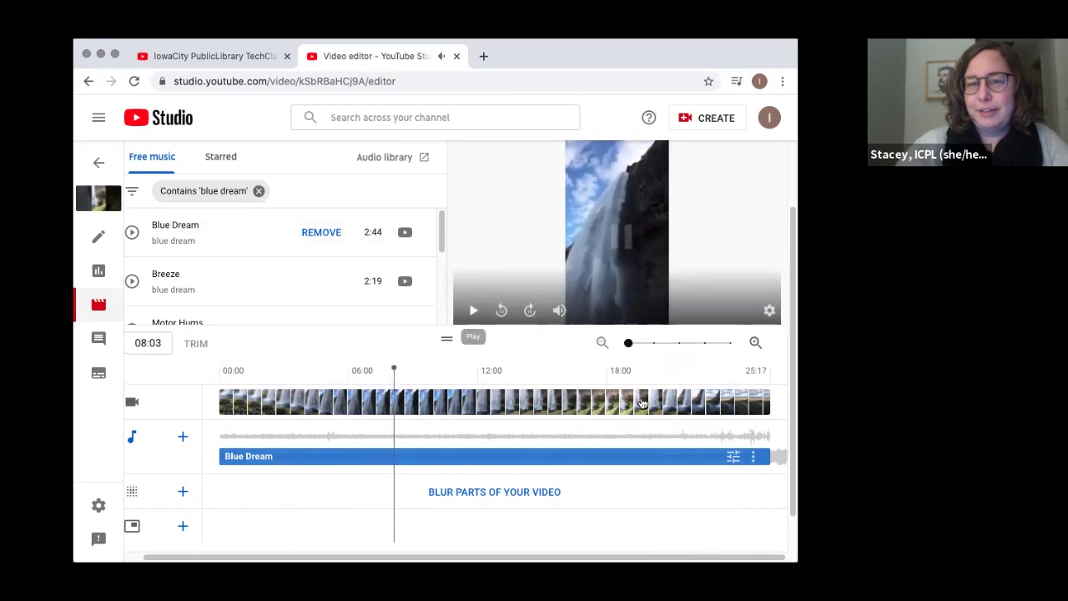
Raise the Blue Dream track's mix level to about two-thirds and play the video to about 11:20 to check it.
left_click(735, 457)
left_click_drag(677, 449, 683, 453)
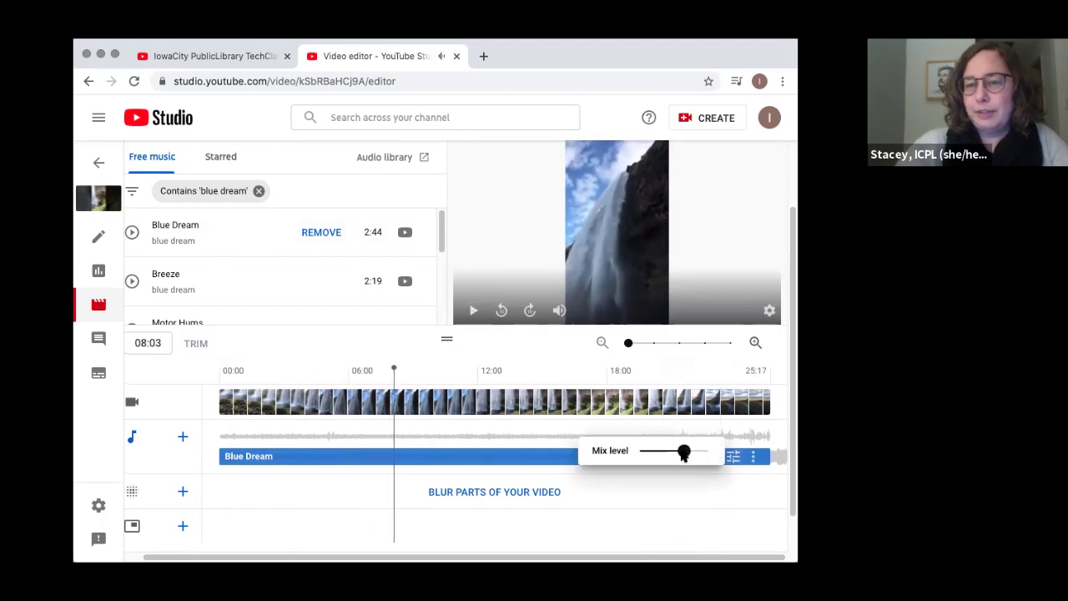
left_click(472, 312)
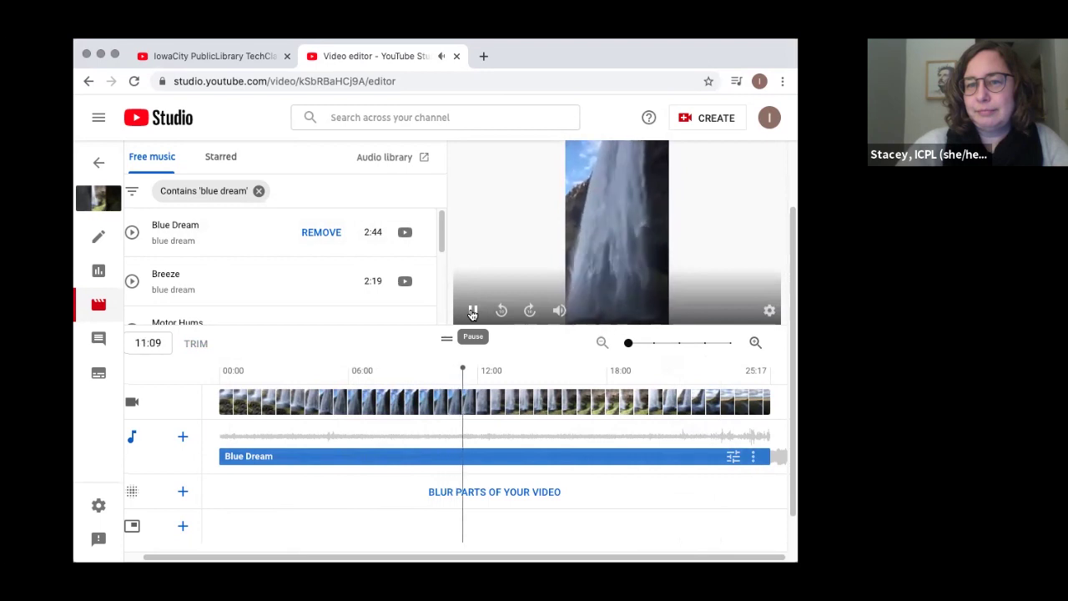
left_click(472, 312)
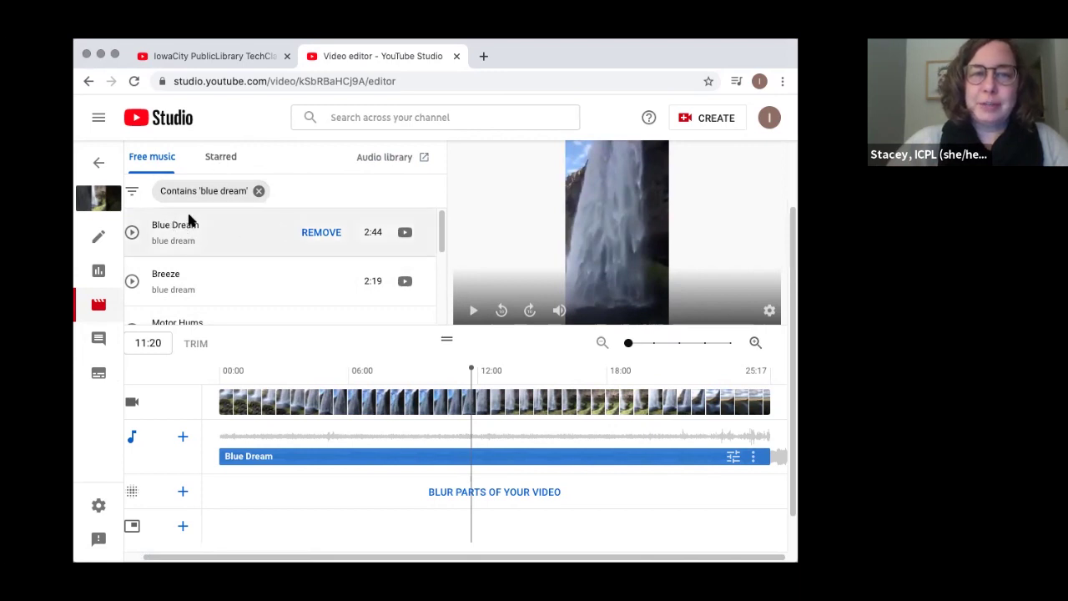
Look through the starred music tracks, return to the free music, and save the Seljalandsfoss edits with confirmation.
left_click(220, 158)
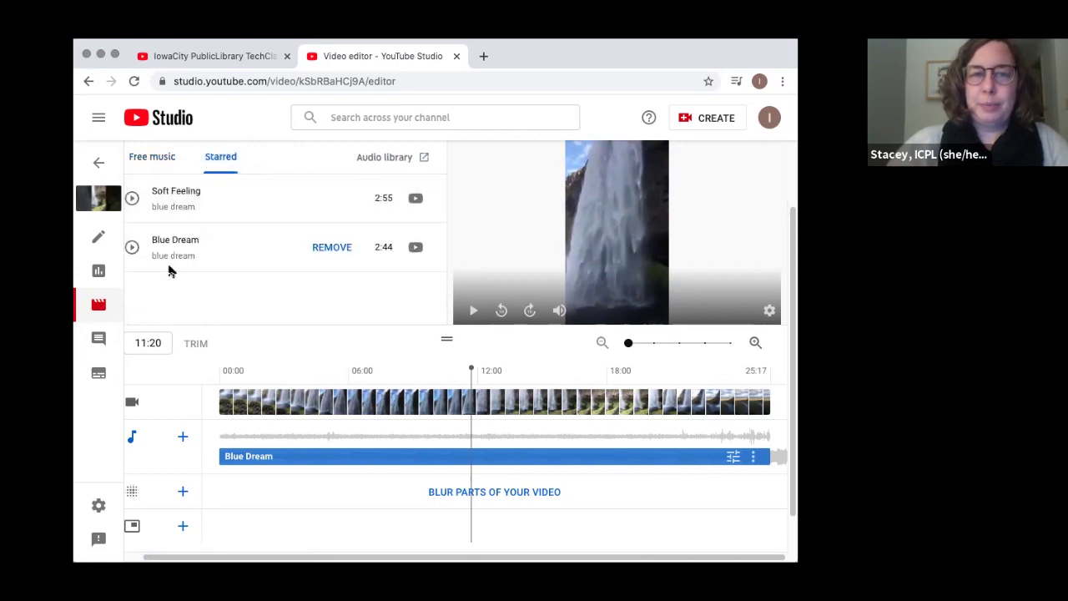
left_click(159, 163)
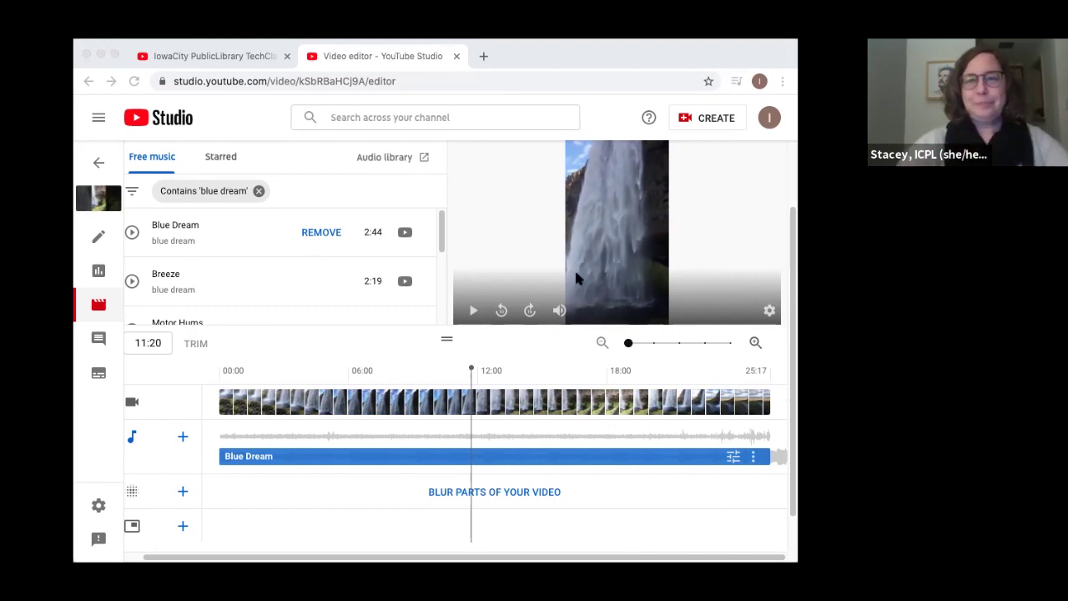
scroll(365, 375, "up", 2)
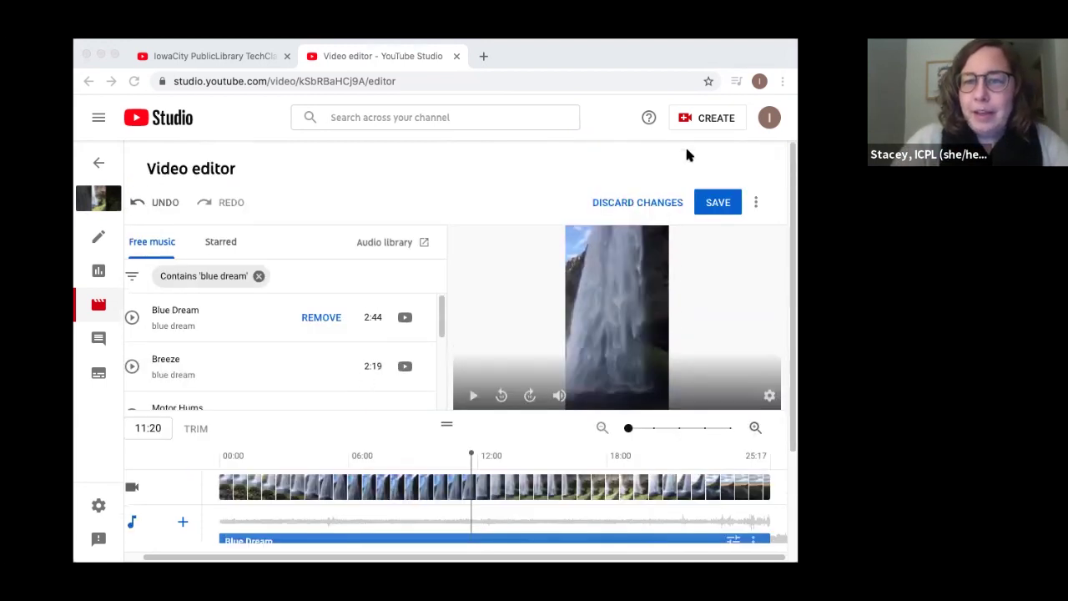
left_click(719, 206)
left_click(719, 204)
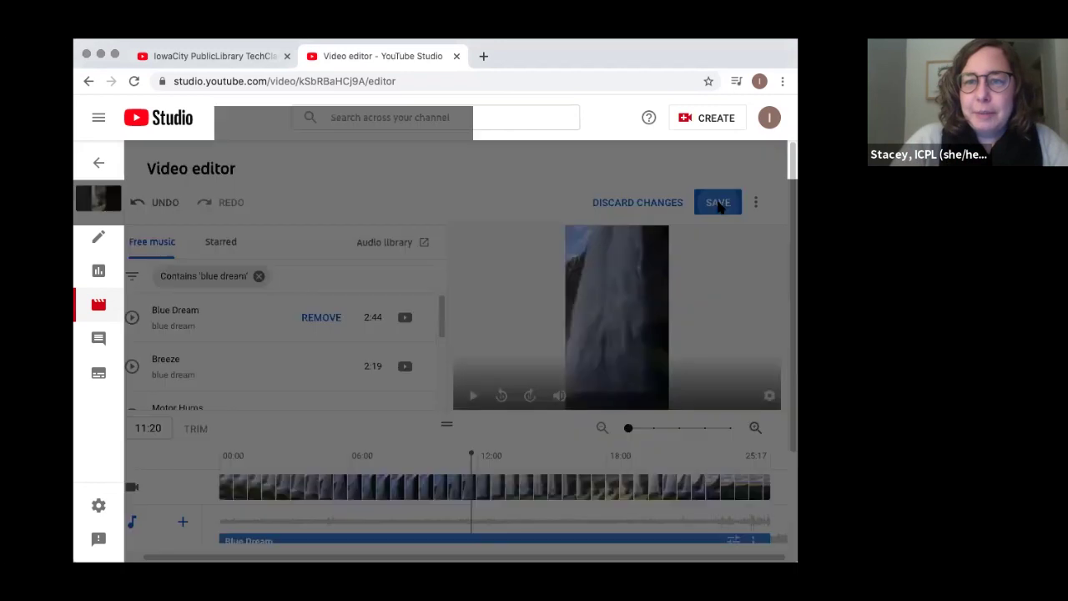
left_click(627, 425)
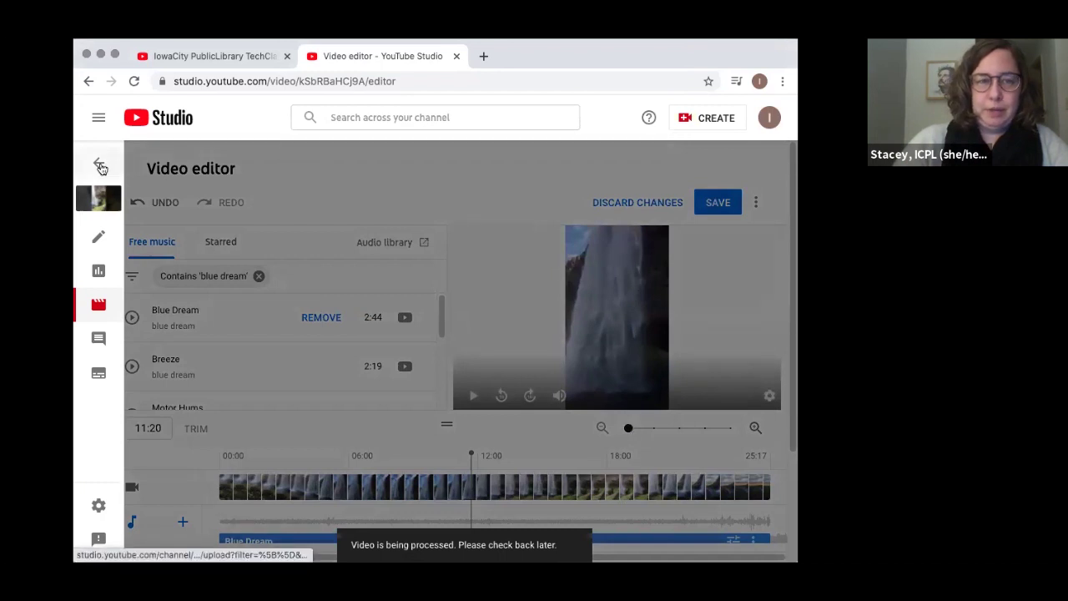
Open the Library Time details from the channel's uploads, follow the video link, and play the edited video to about 0:14.
left_click(97, 165)
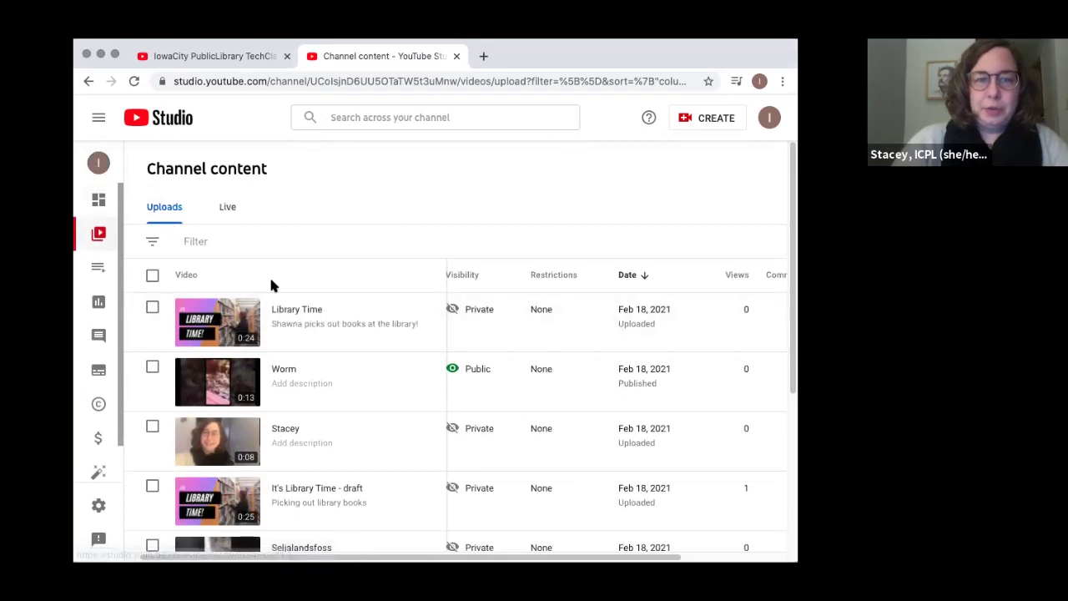
left_click(222, 325)
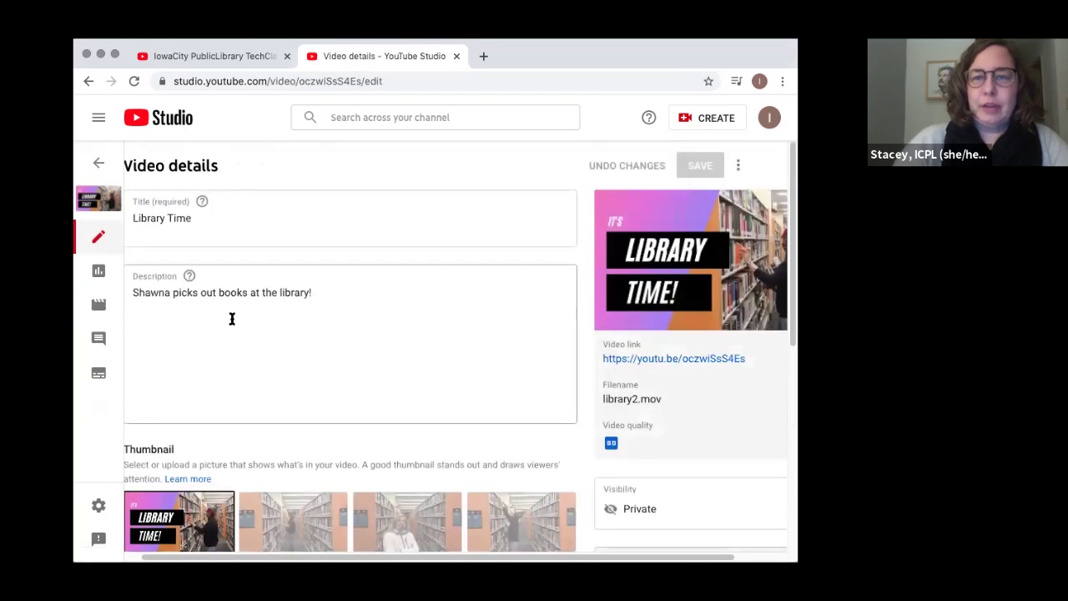
left_click(639, 359)
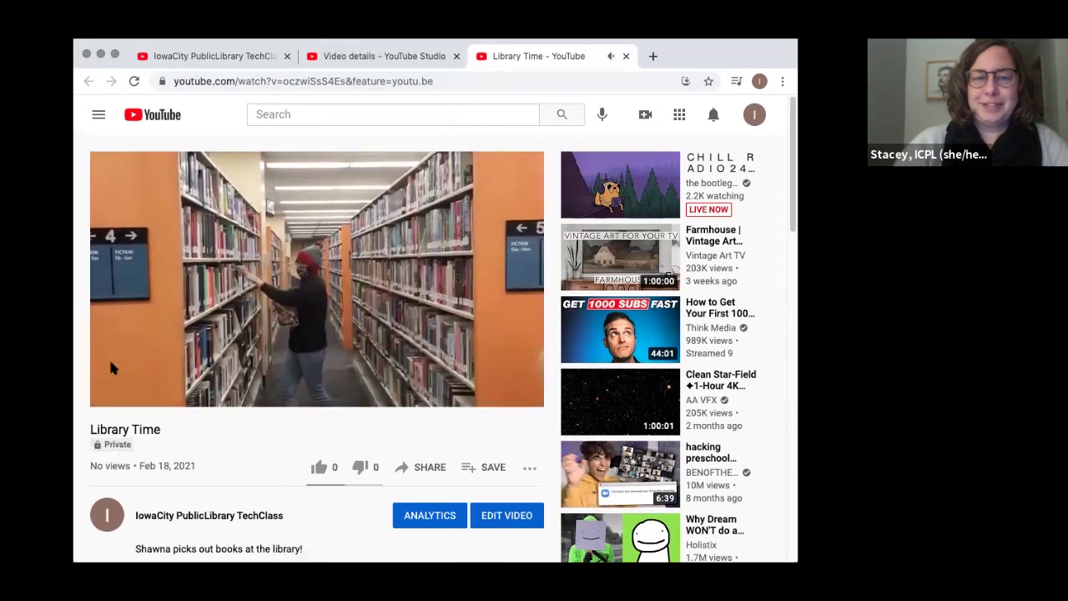
left_click(115, 392)
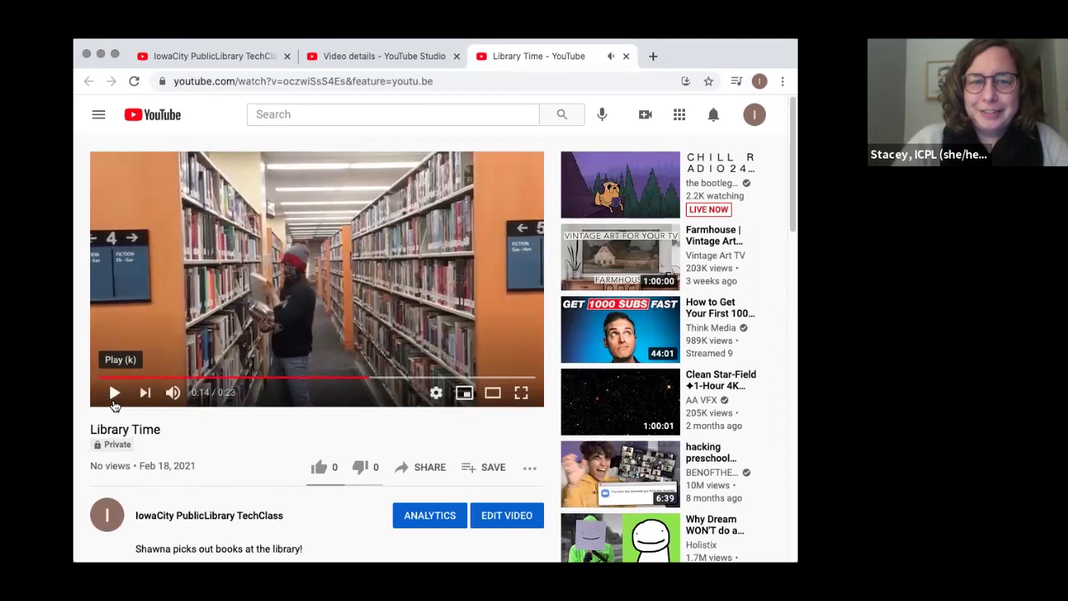
left_click(412, 62)
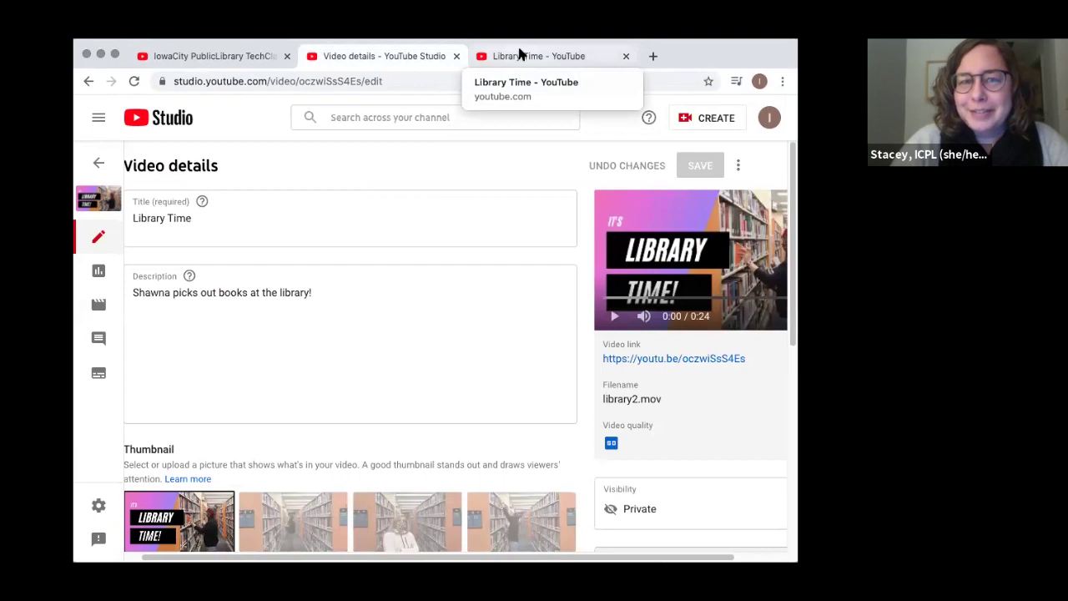
left_click(518, 54)
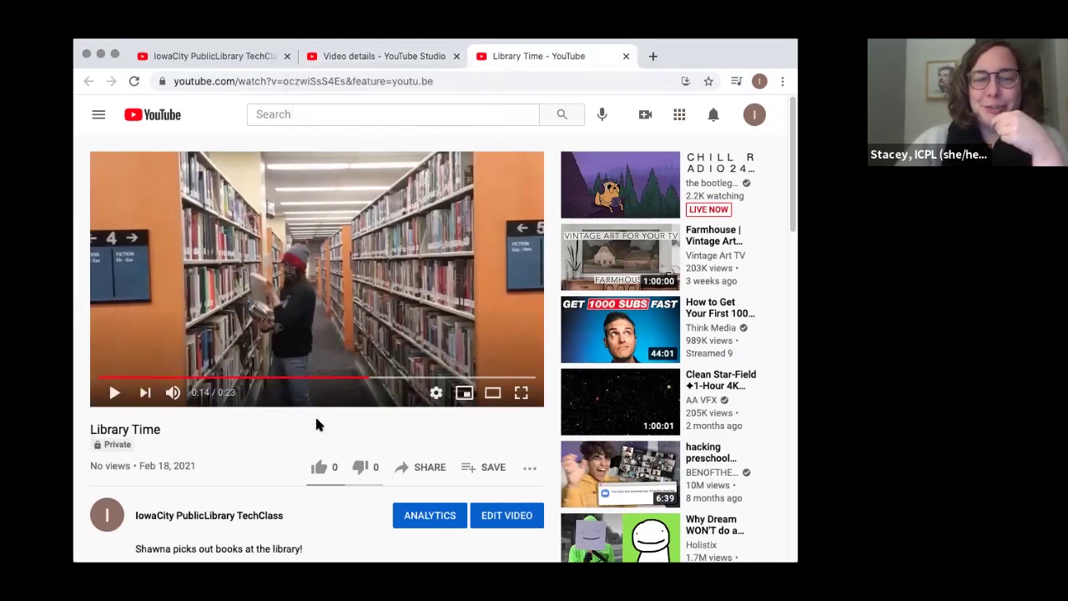
Return to the channel's uploads and publish the Library Time video with Public visibility.
left_click(375, 58)
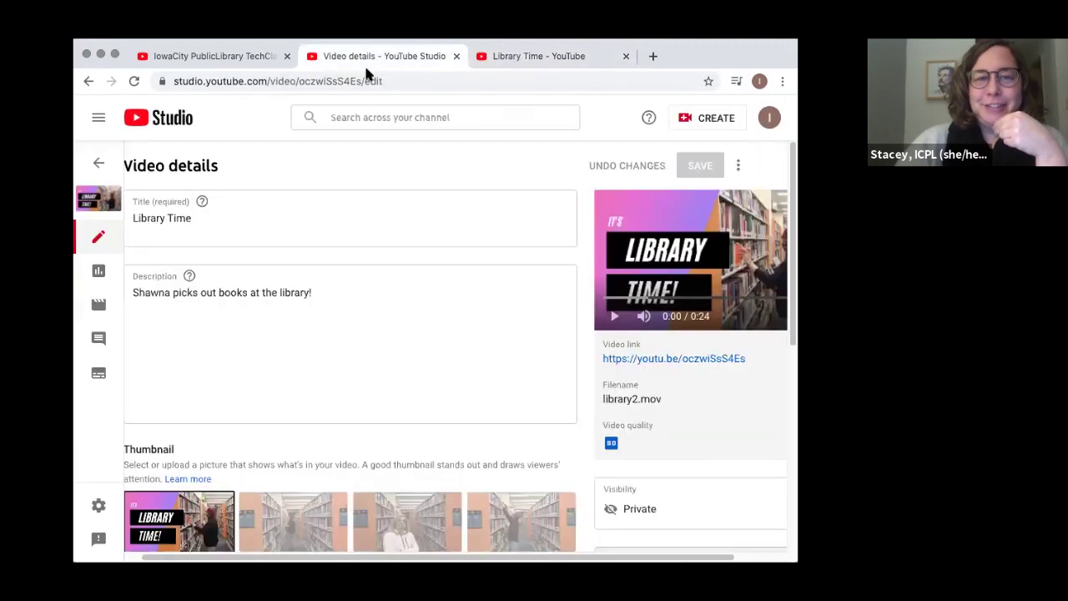
left_click(99, 166)
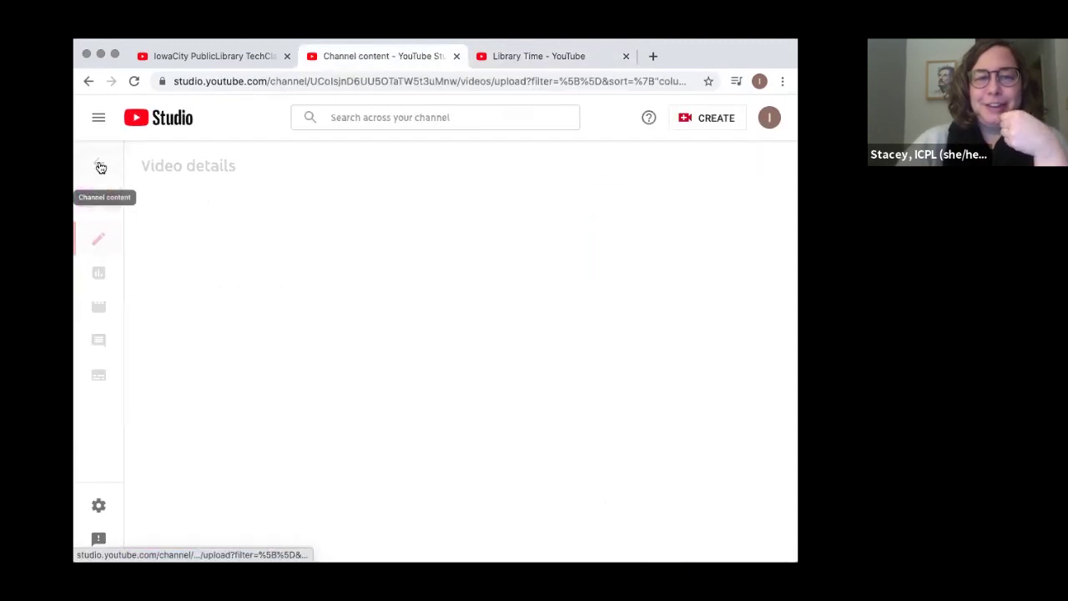
mouse_move(498, 315)
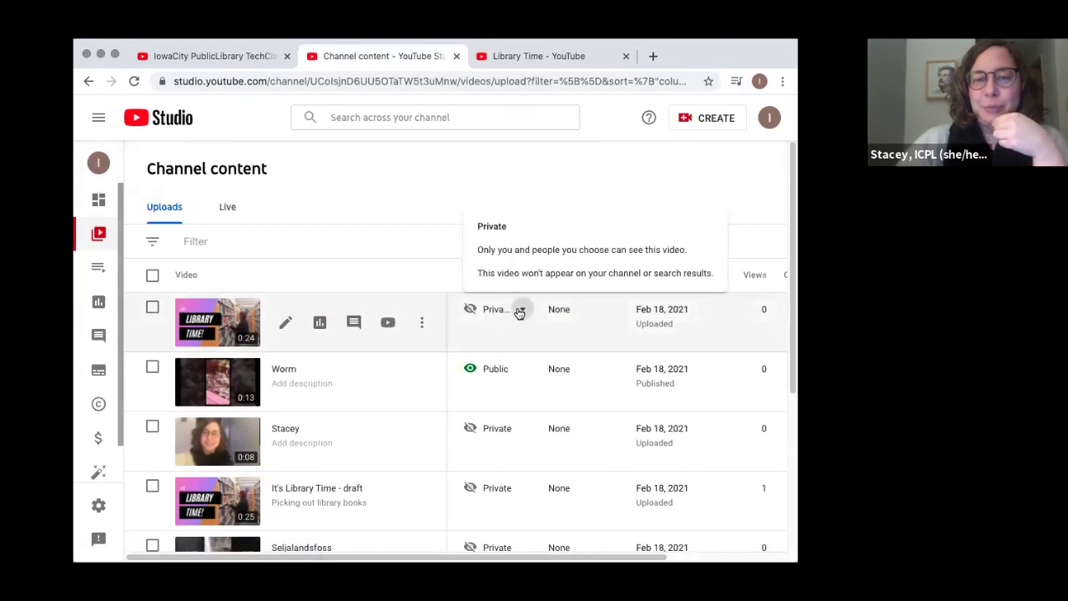
left_click(521, 310)
left_click(512, 379)
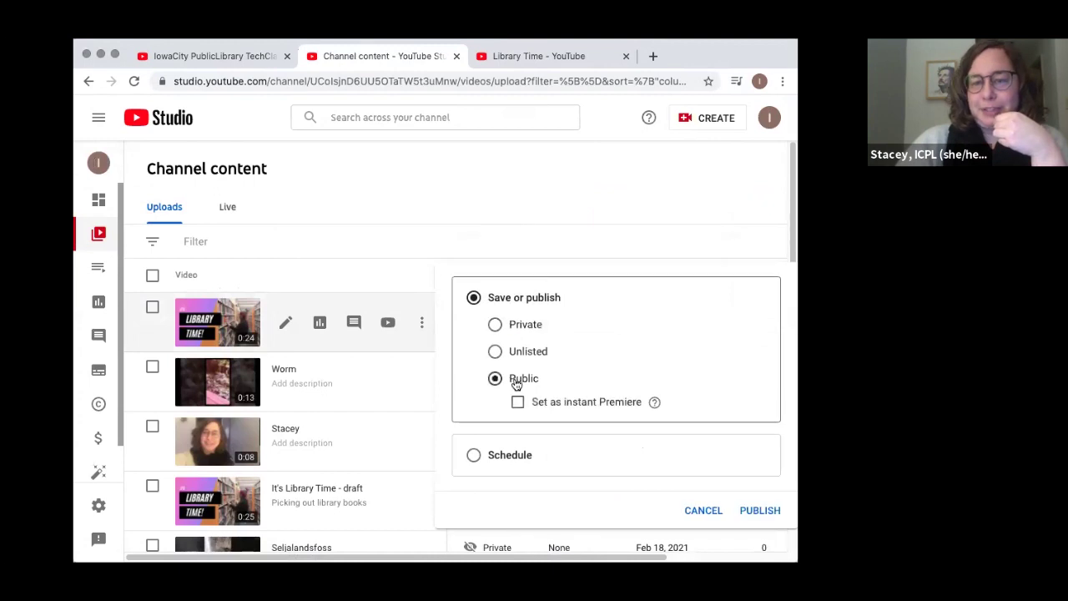
left_click(761, 509)
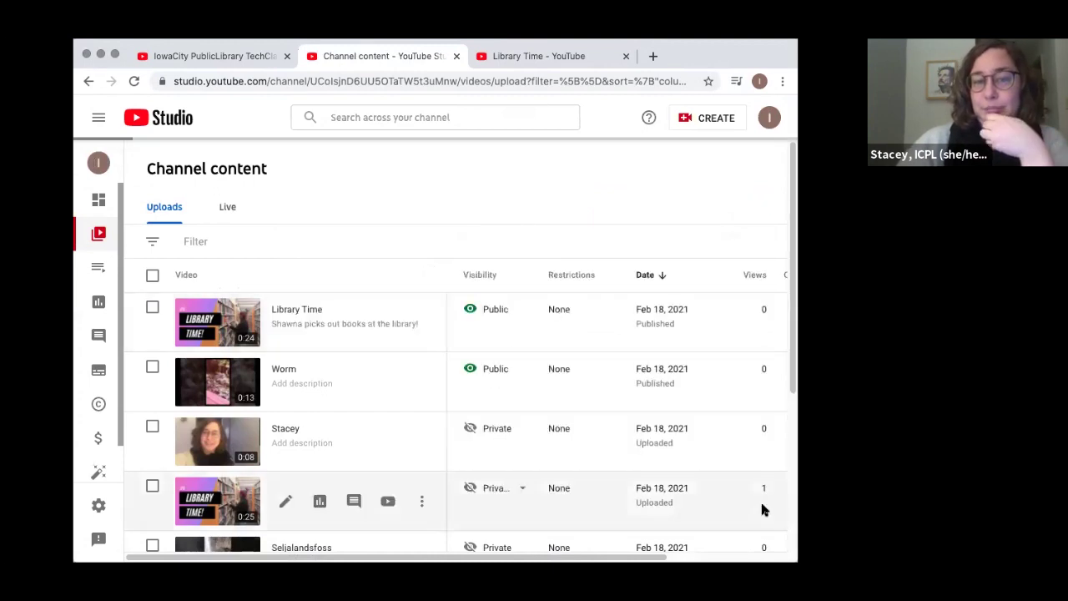
Open the 0:08 selfie video in the video editor and apply a face blur to the detected face.
scroll(434, 268, "down", 1)
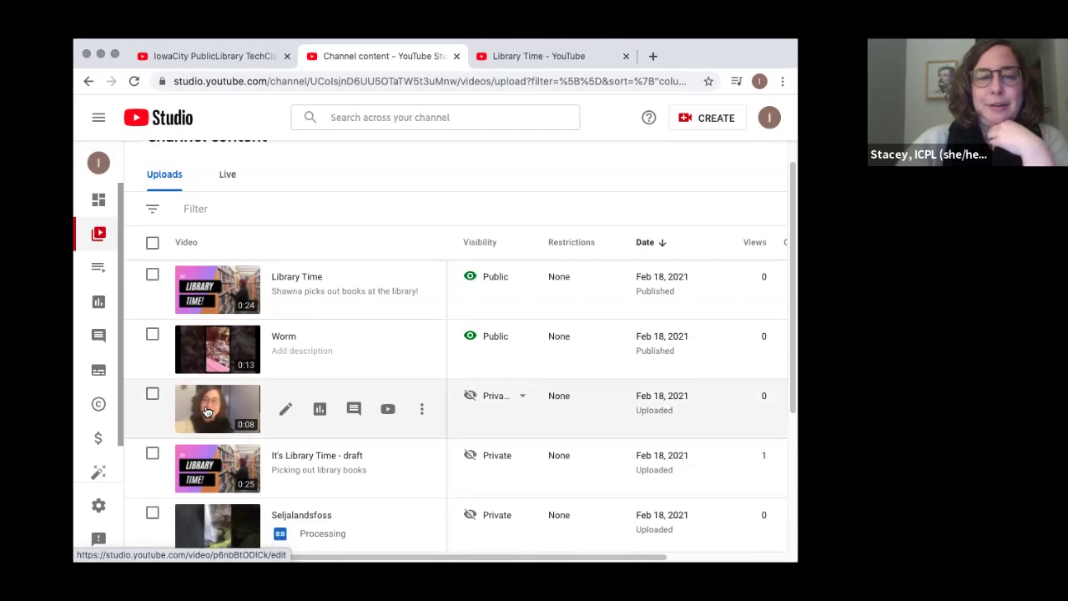
left_click(207, 410)
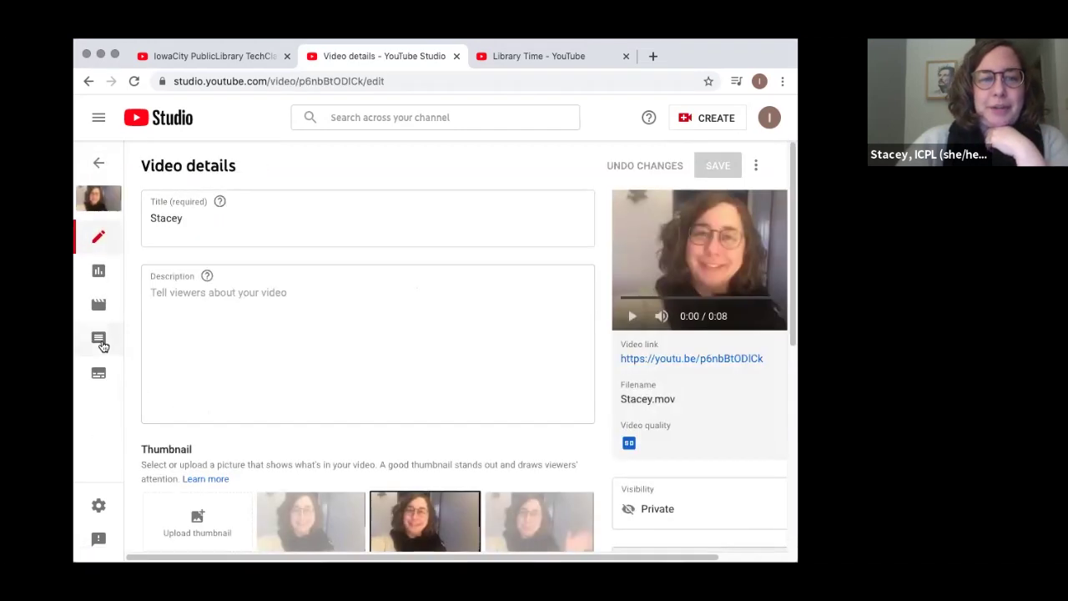
left_click(98, 307)
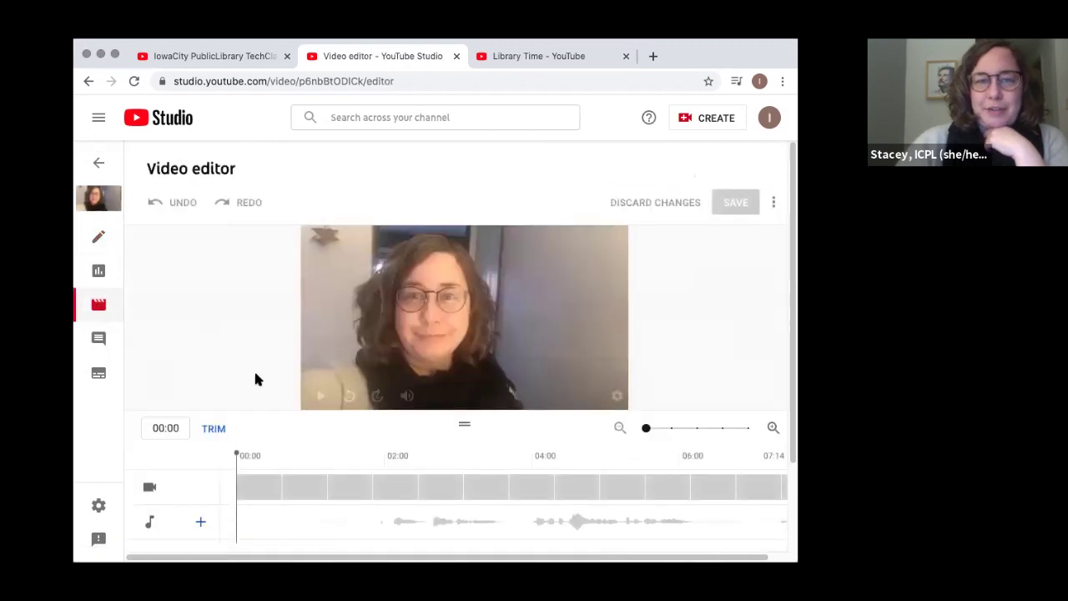
scroll(219, 371, "down", 2)
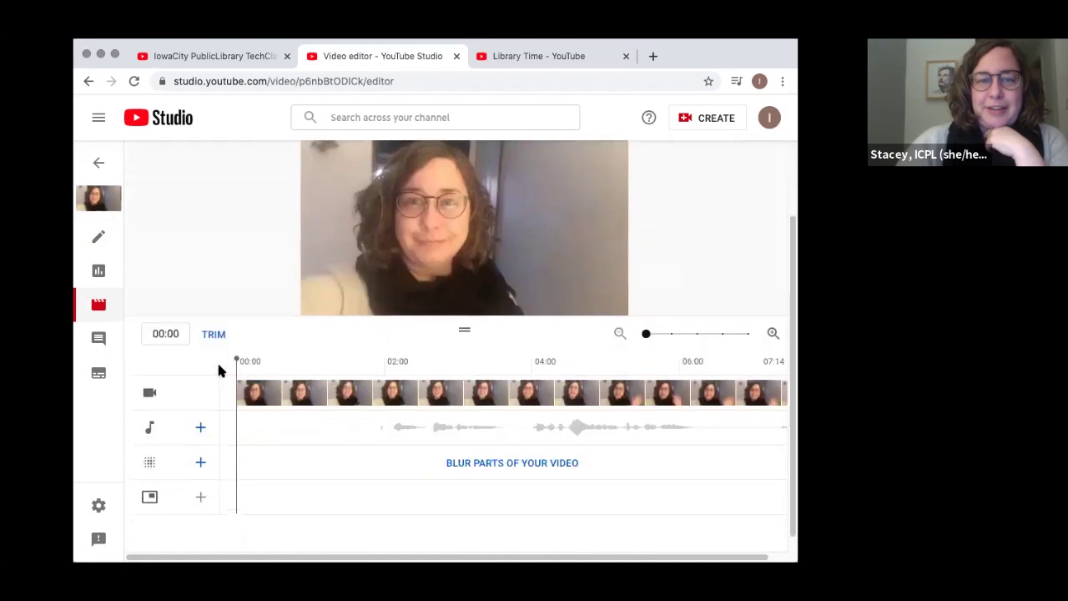
left_click(201, 463)
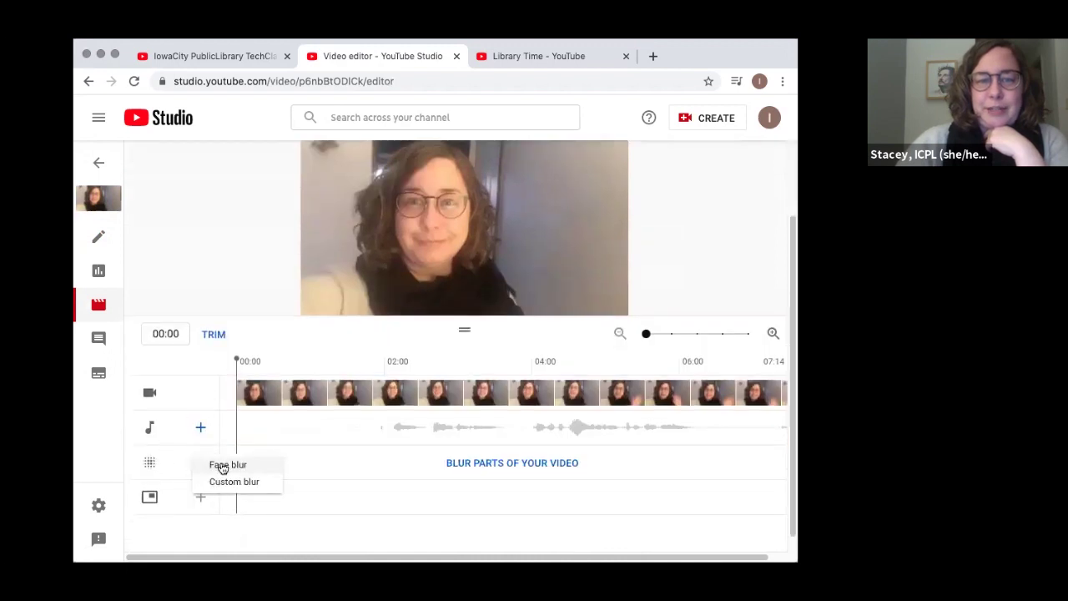
left_click(222, 468)
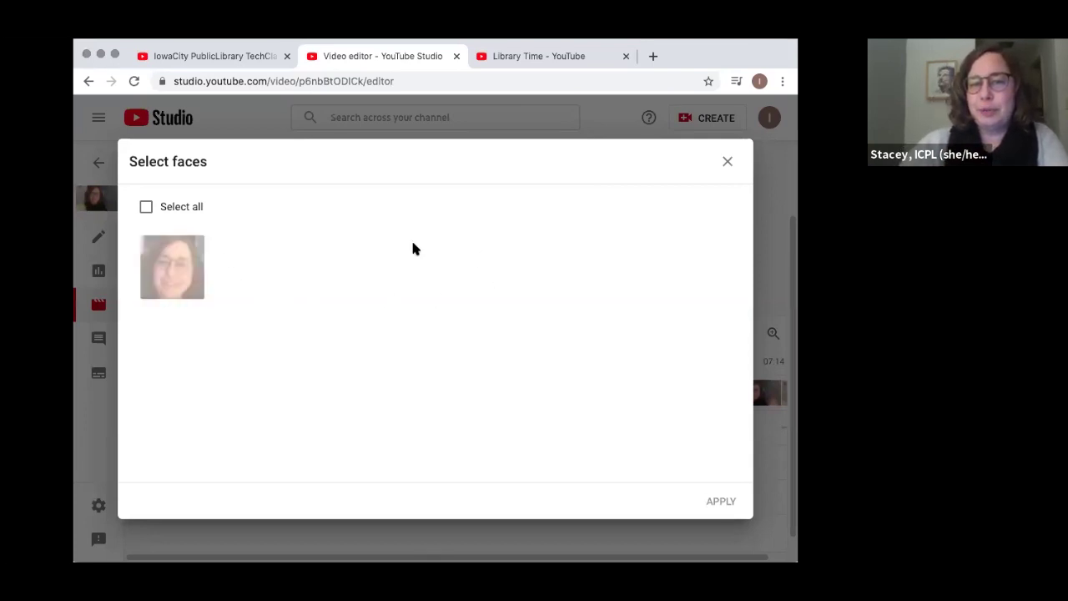
left_click(176, 281)
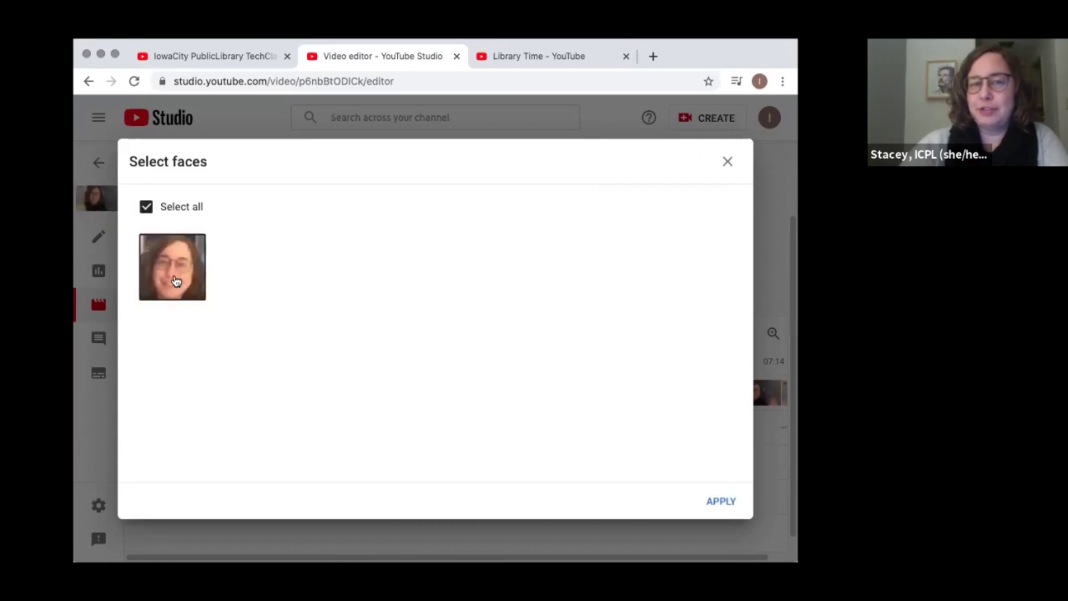
left_click(723, 502)
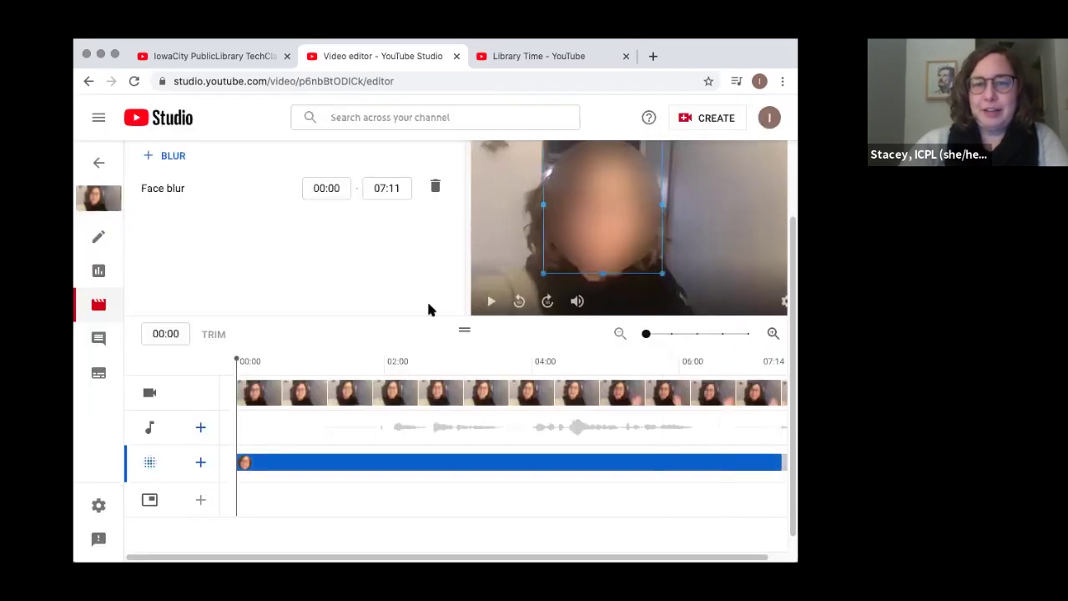
Play the selfie video to check the face blur, and save the edits with confirmation.
scroll(427, 304, "up", 1)
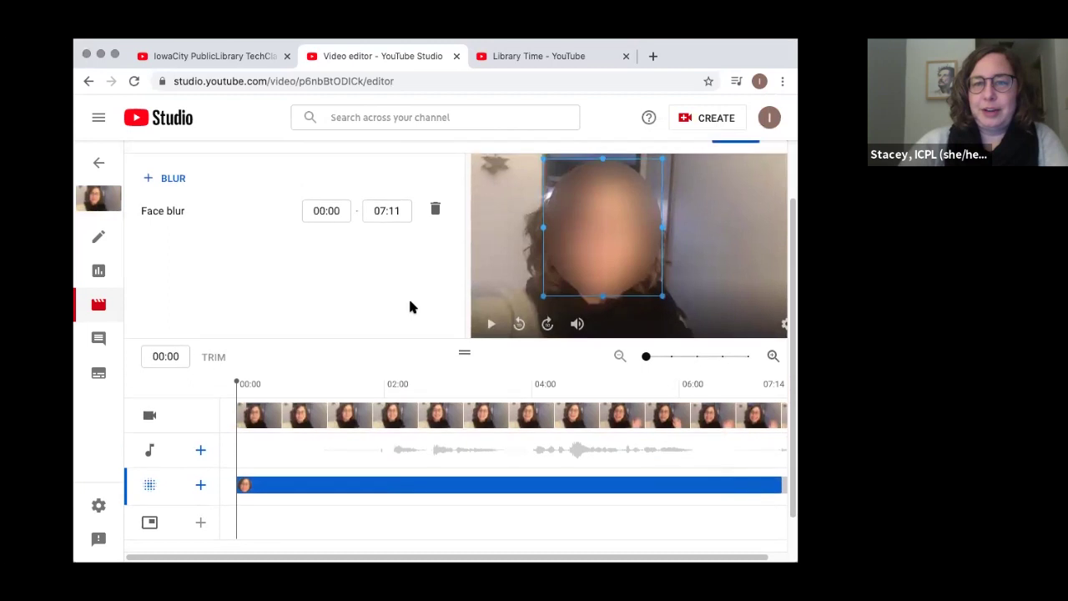
left_click(490, 325)
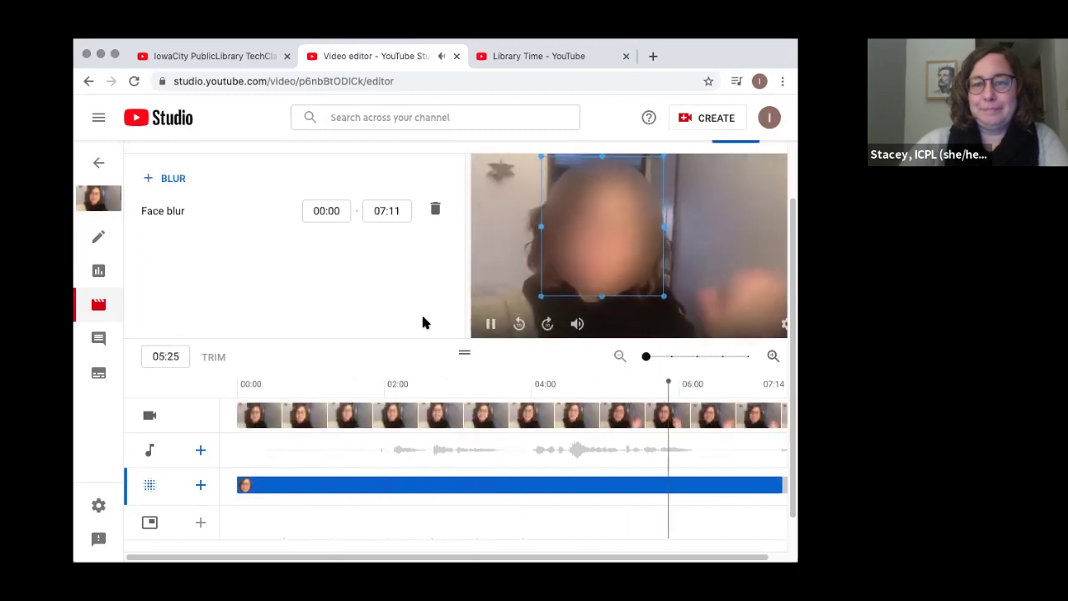
left_click(492, 326)
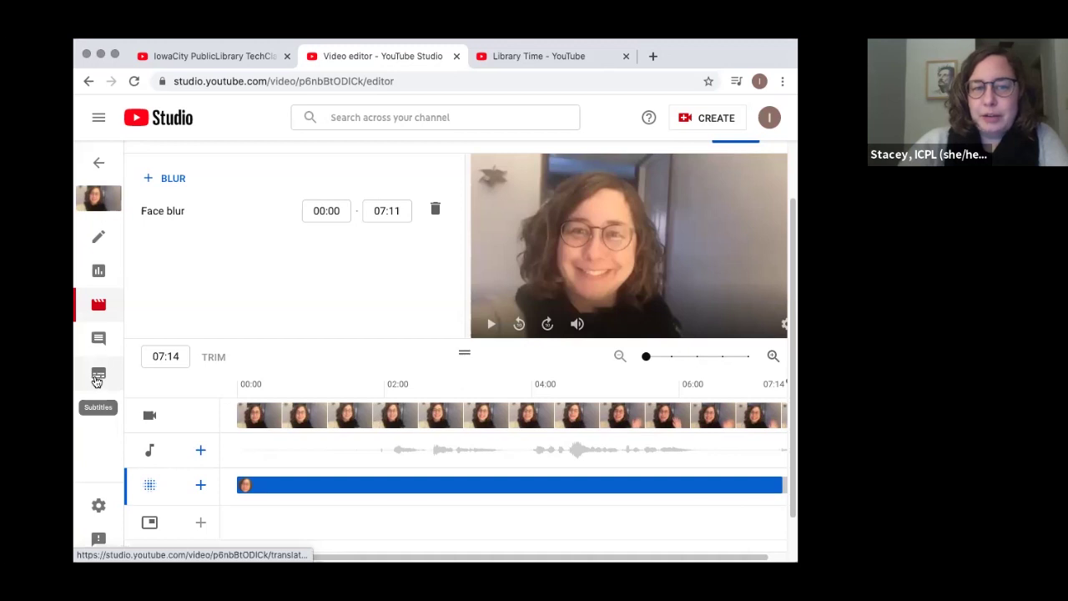
scroll(337, 351, "up", 2)
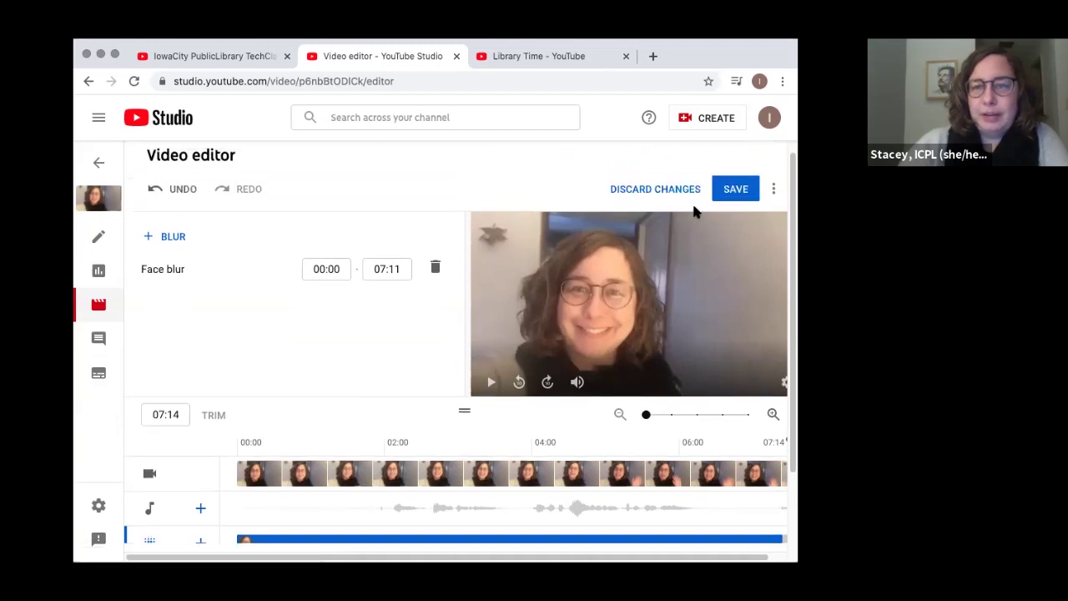
left_click(735, 190)
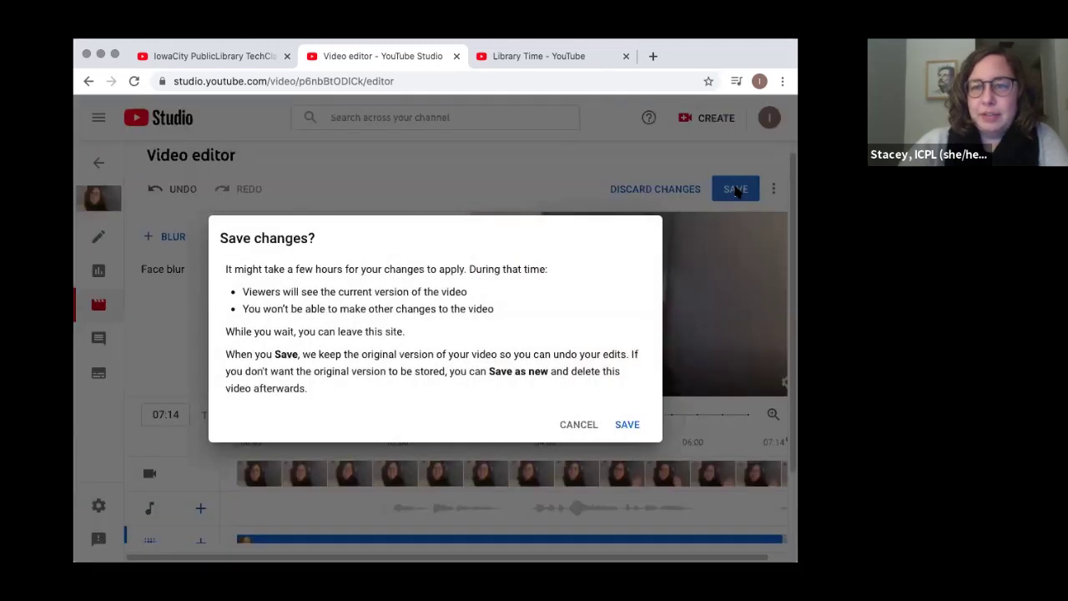
left_click(628, 425)
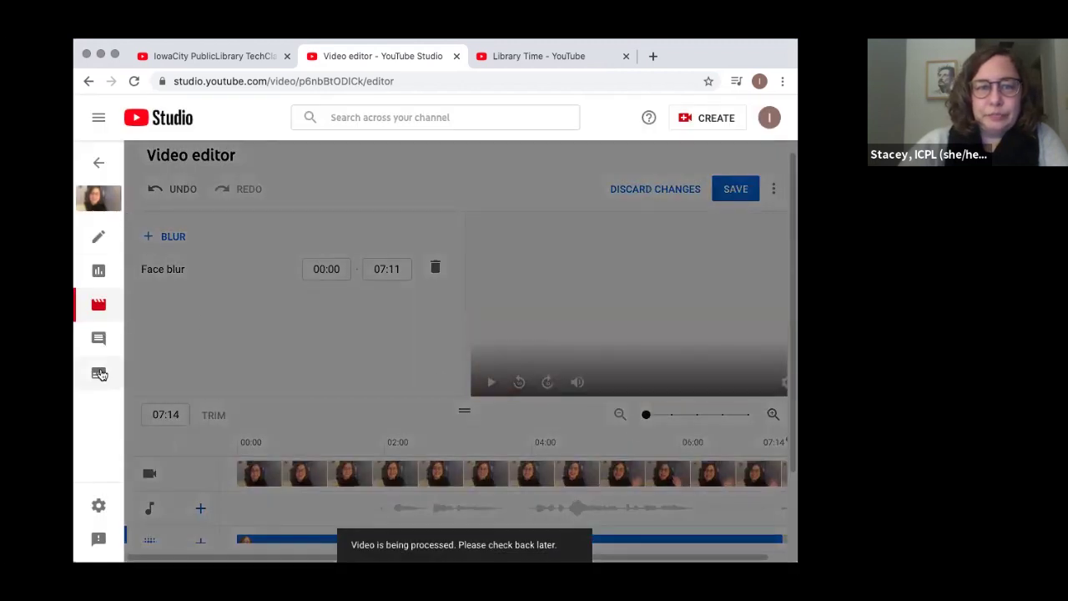
Open the selfie video's subtitles and start adding English (United States) captions with Auto-sync.
left_click(99, 373)
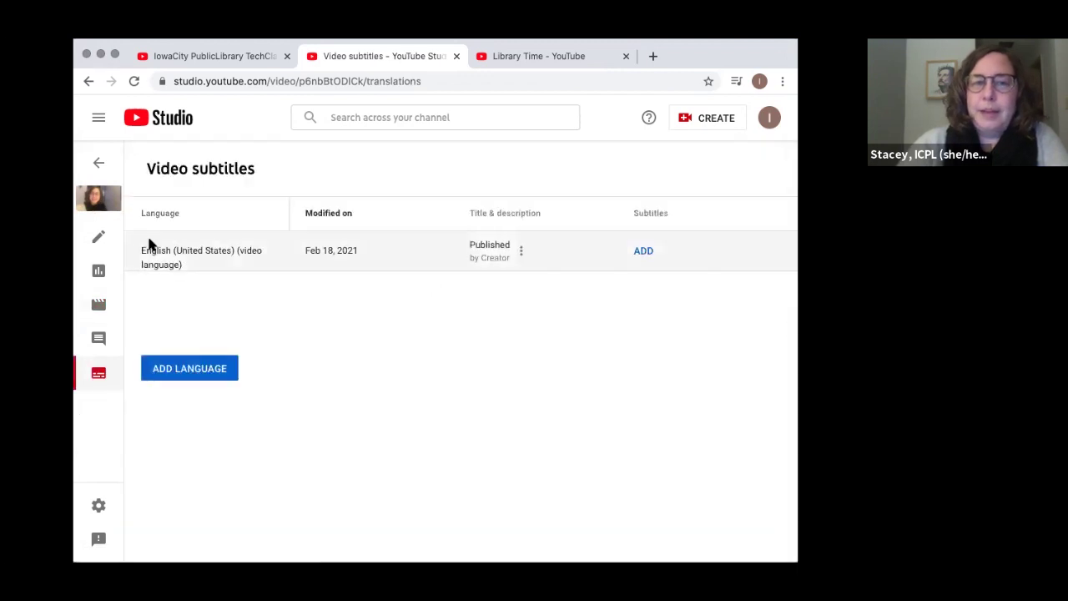
left_click(644, 252)
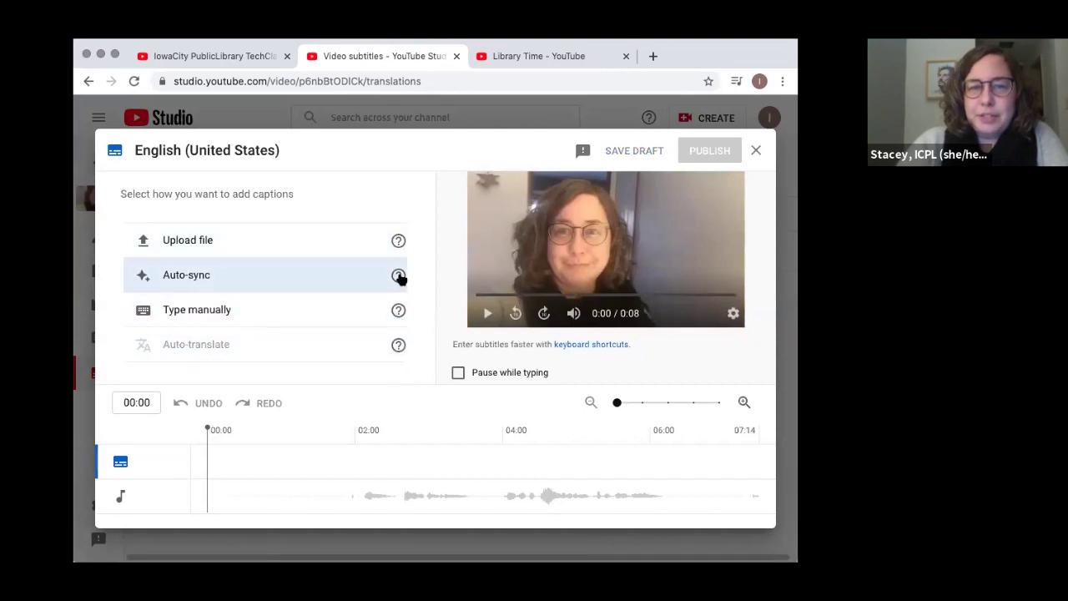
mouse_move(400, 278)
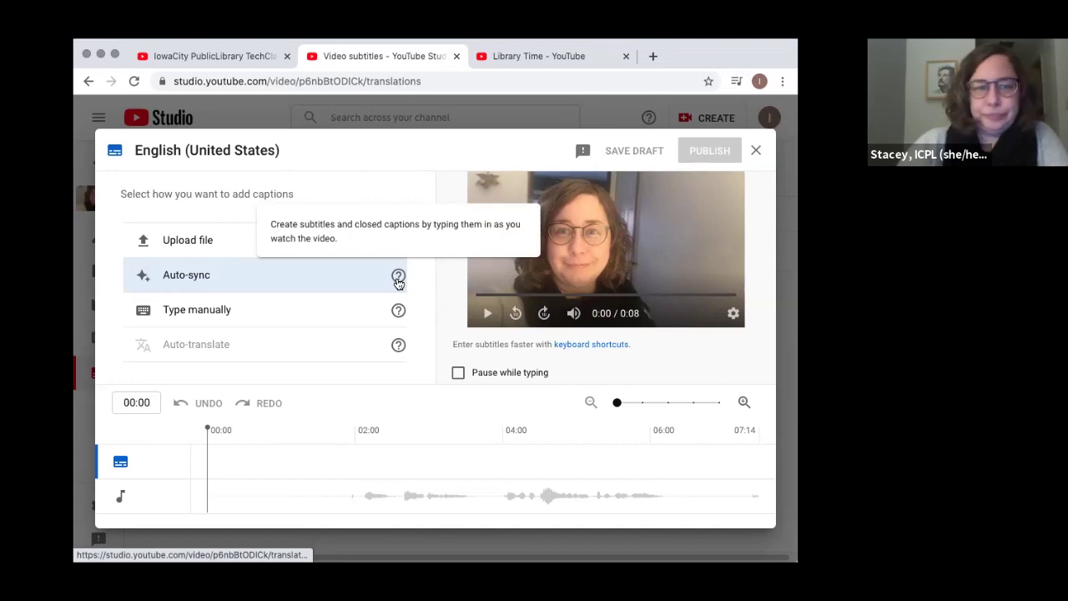
left_click(398, 281)
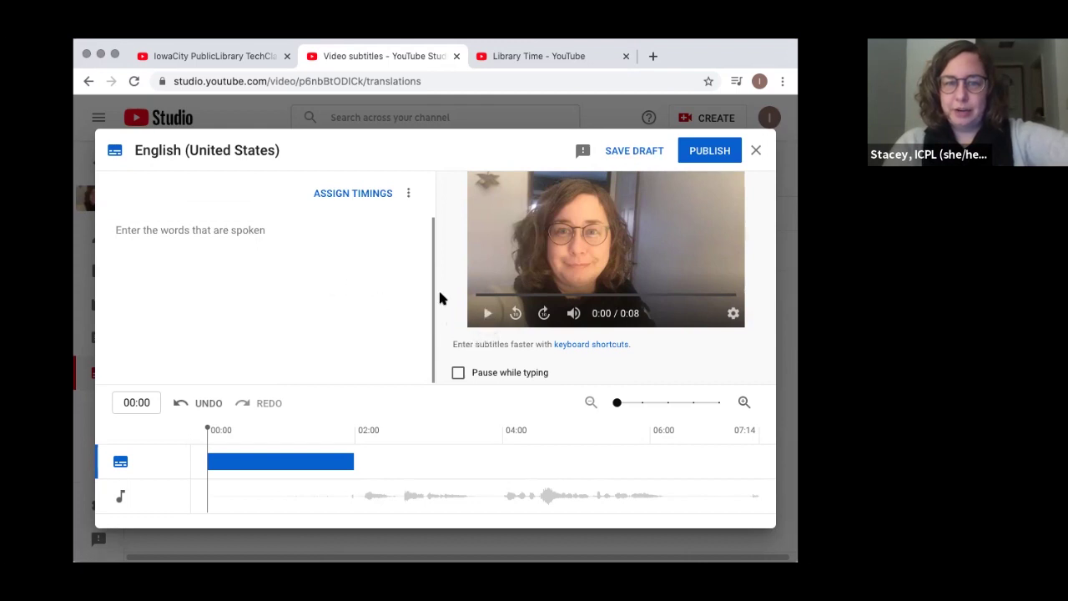
Play the video and transcribe its speech: a greeting with the speaker's first name, followed by "and I work at the Iowa City Public Library.".
left_click(485, 316)
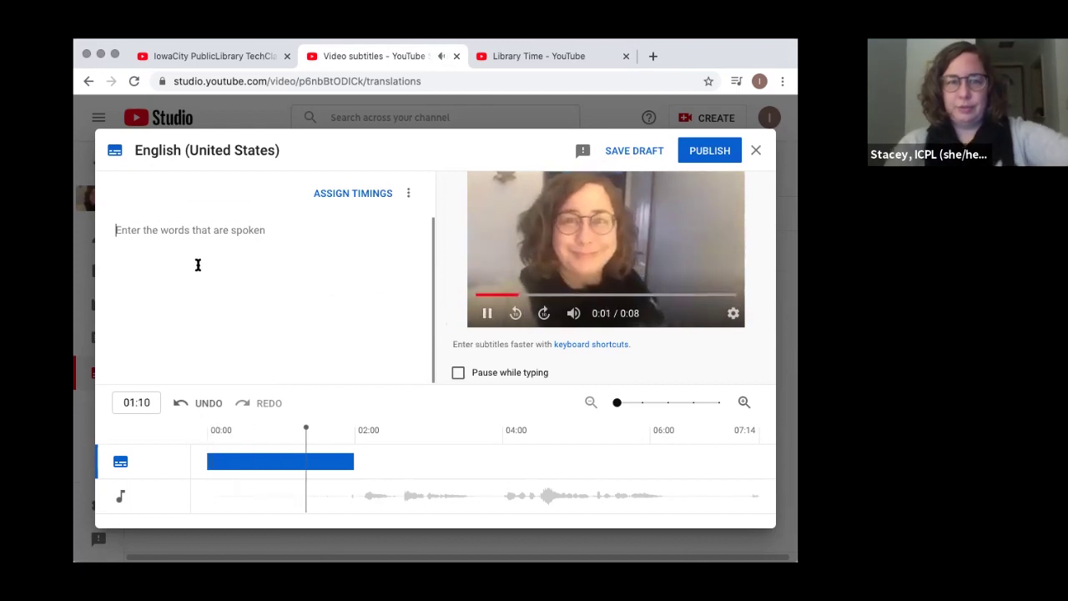
type("Hi, I'")
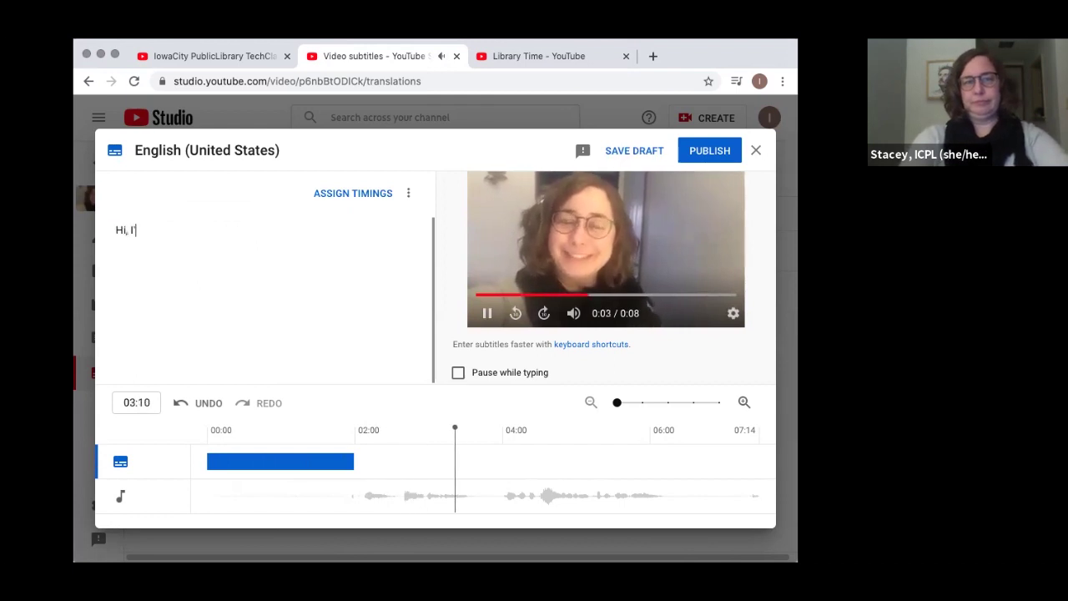
type("m Stacey and I work")
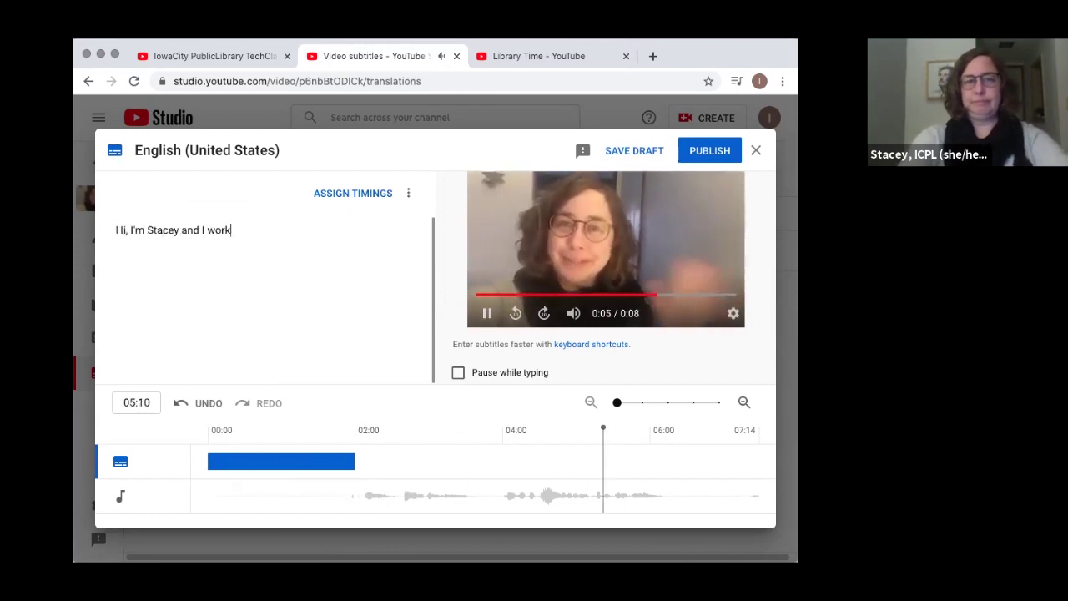
type(" at the Iowa CityPubl")
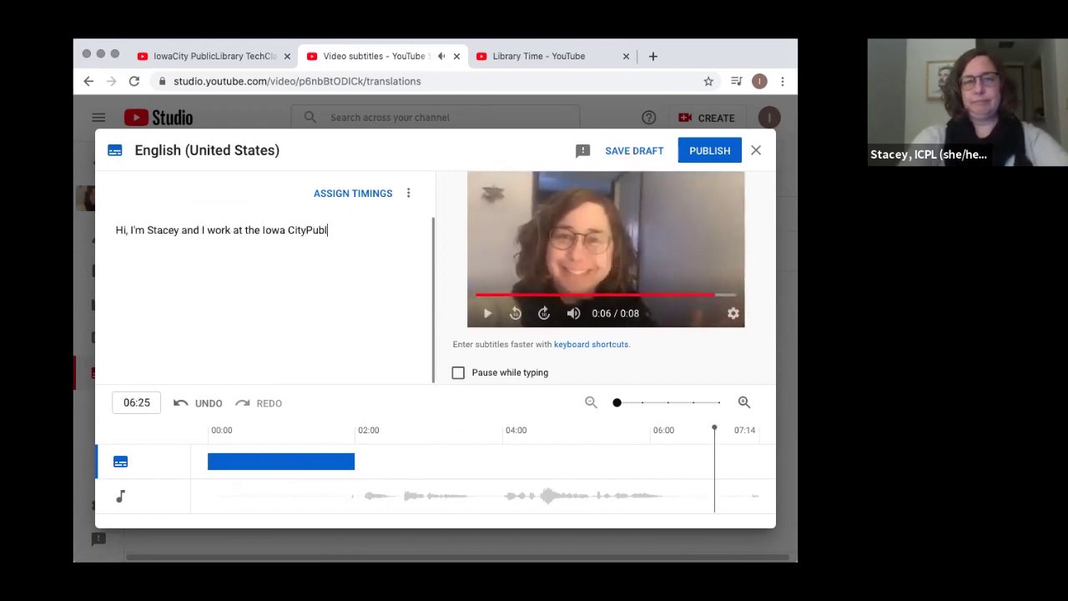
type("ublicLib")
key("BackSpace")
key("BackSpace")
key("BackSpace")
type("Library.")
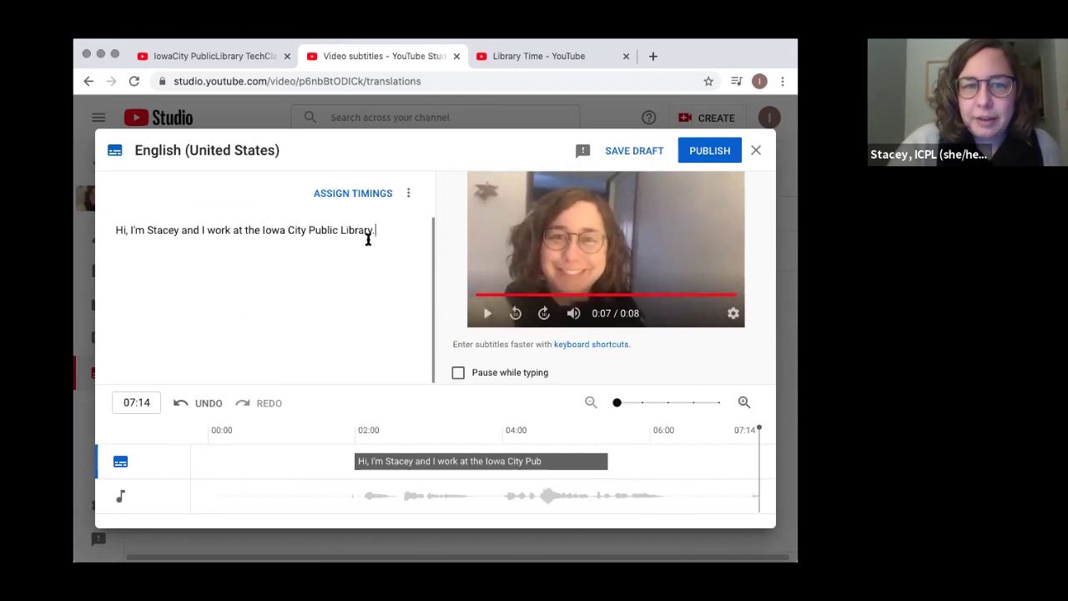
Assign timings to the transcript and play the captioned video from about 01:28 to 03:19 to check the sync.
left_click(347, 196)
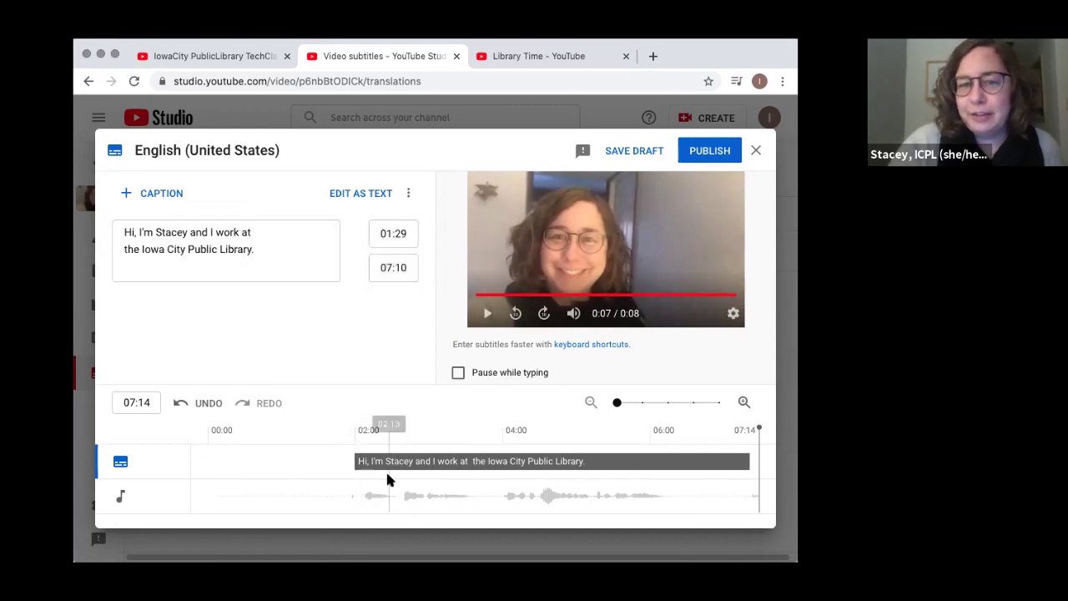
left_click(364, 432)
left_click_drag(363, 434, 351, 433)
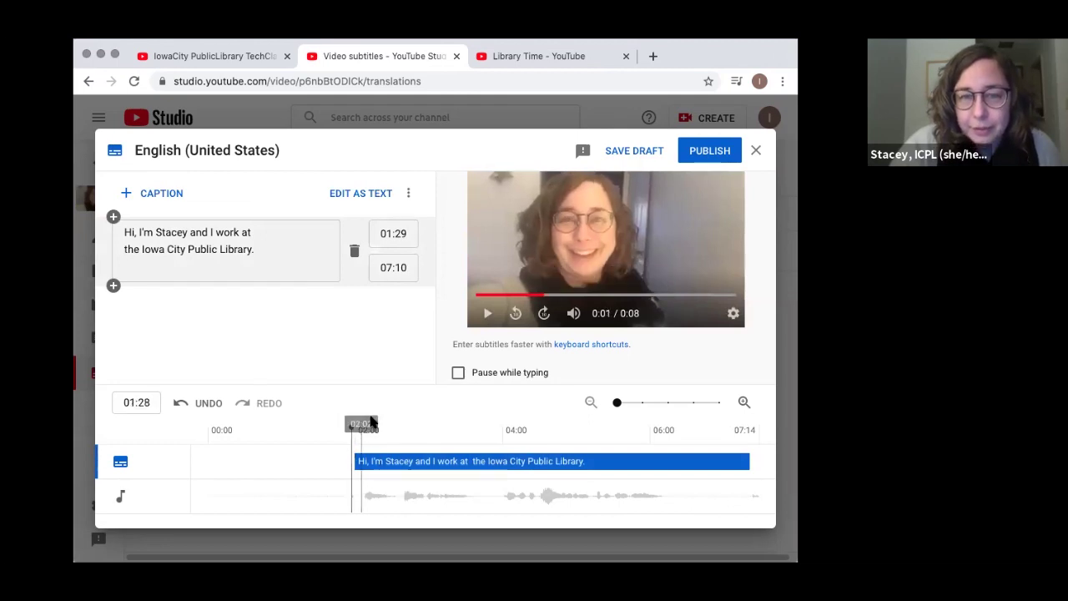
left_click(488, 314)
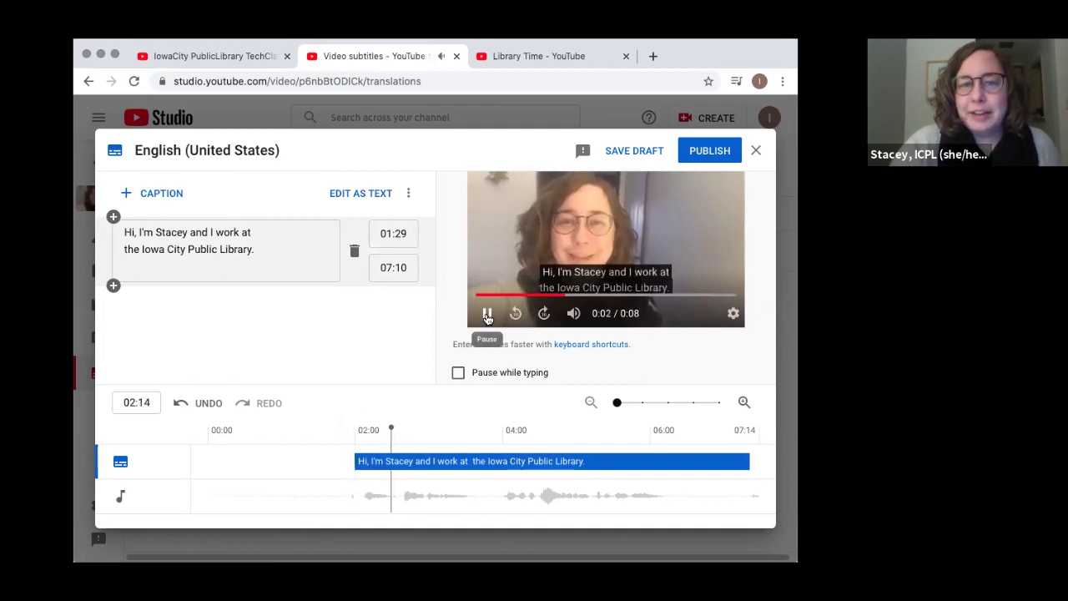
left_click(488, 315)
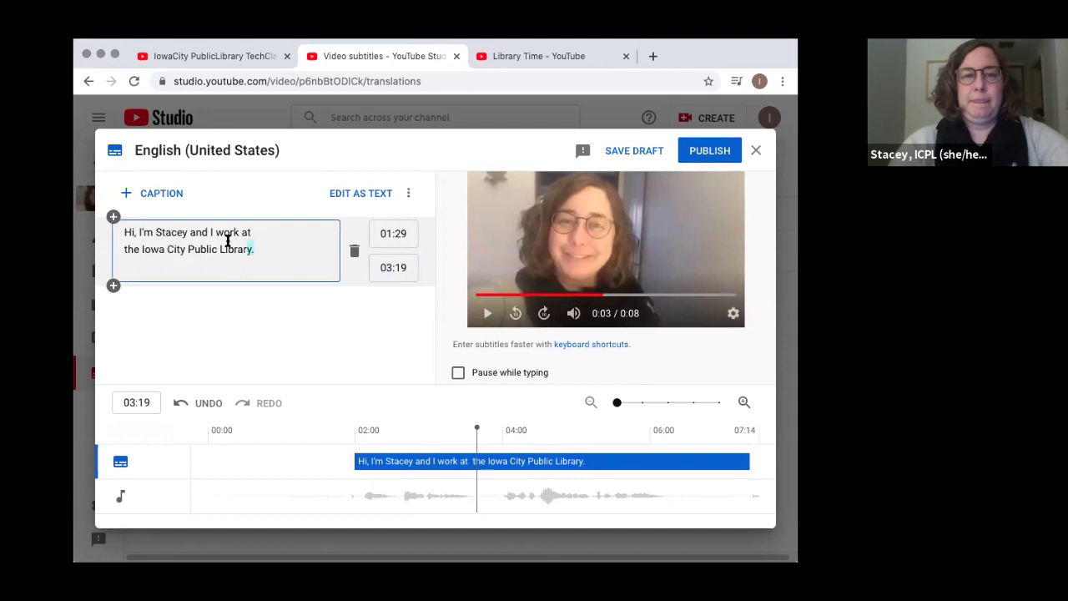
End the greeting caption at 03:19 and move "and I work at the Iowa City Public Library." into a new caption after it.
left_click_drag(254, 250, 193, 232)
key("super+c")
key("BackSpace")
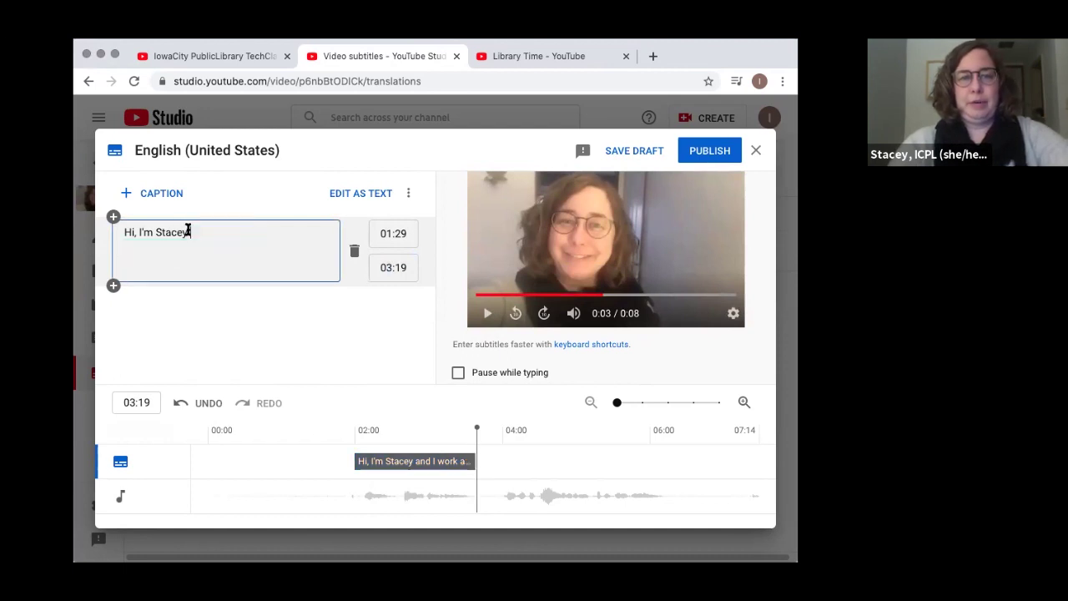
left_click(114, 287)
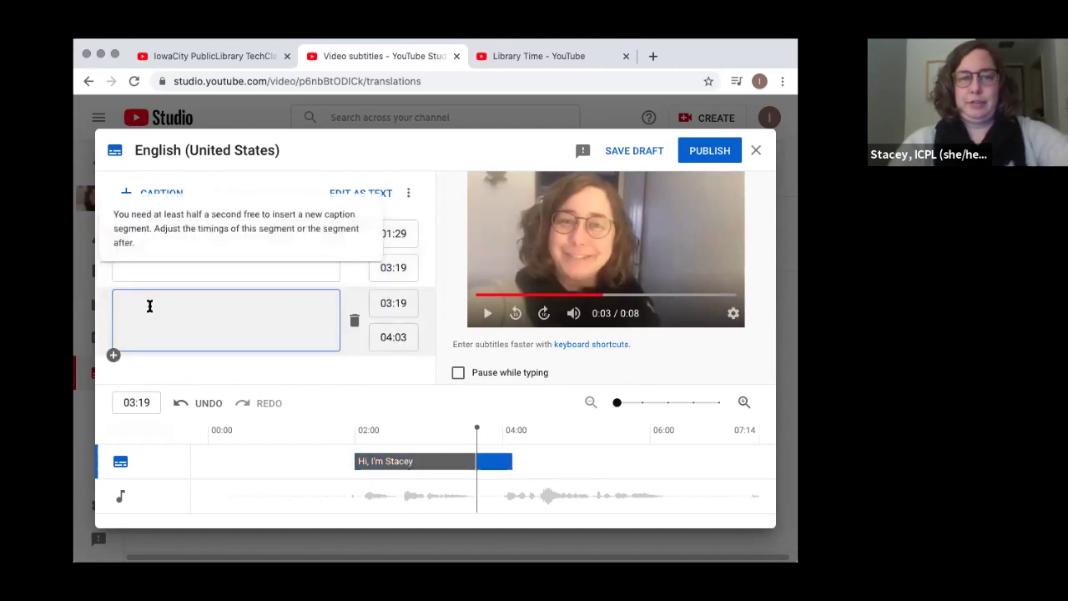
key("super+v")
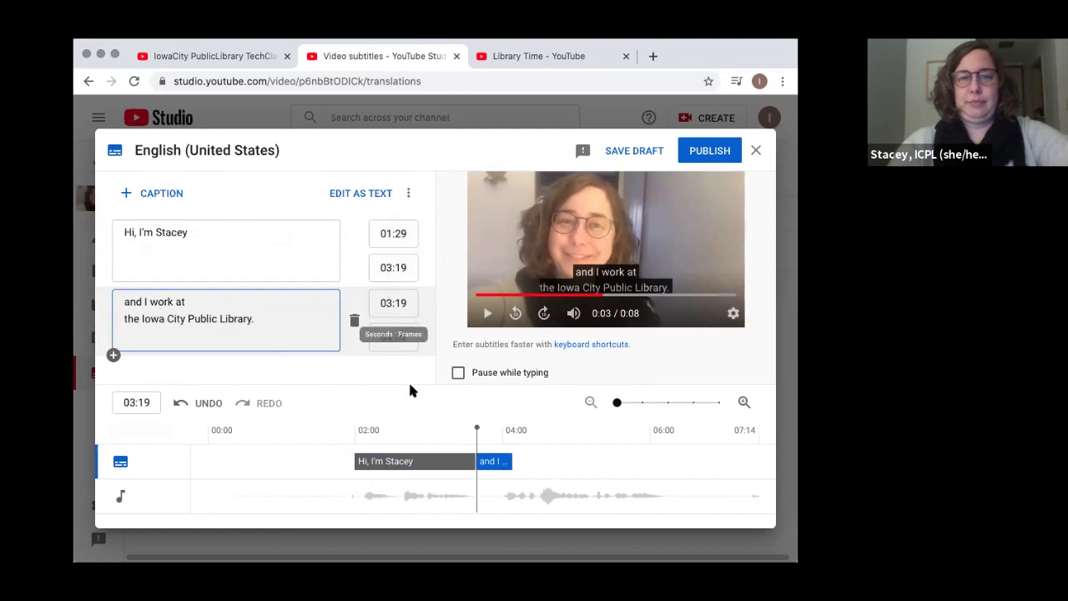
Play the video from about 01:21 to find where the speech ends, and set the second caption's end time to 06:23.
left_click(331, 430)
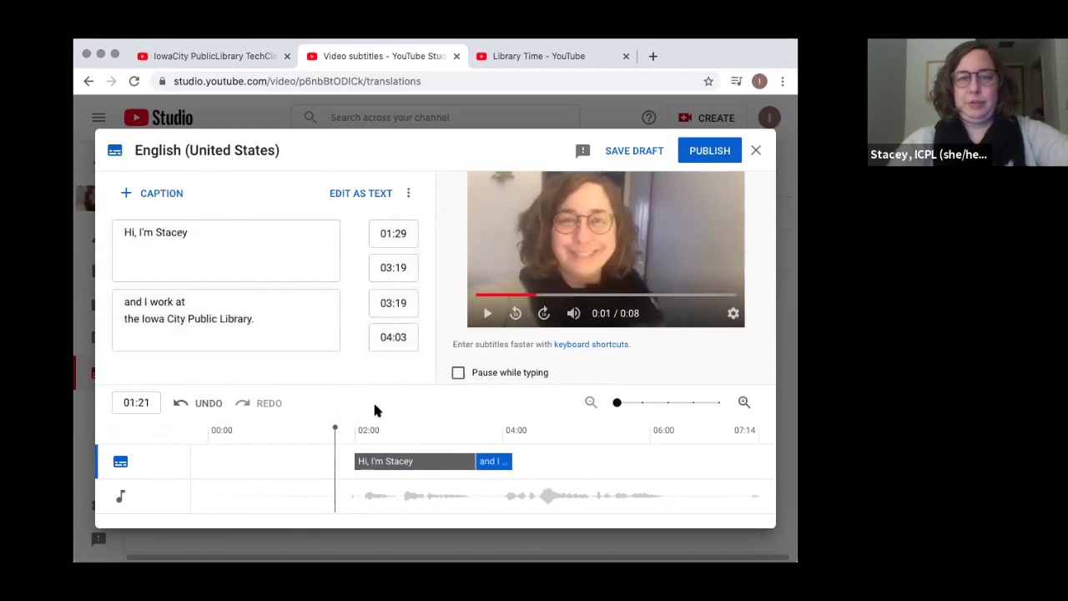
left_click(489, 313)
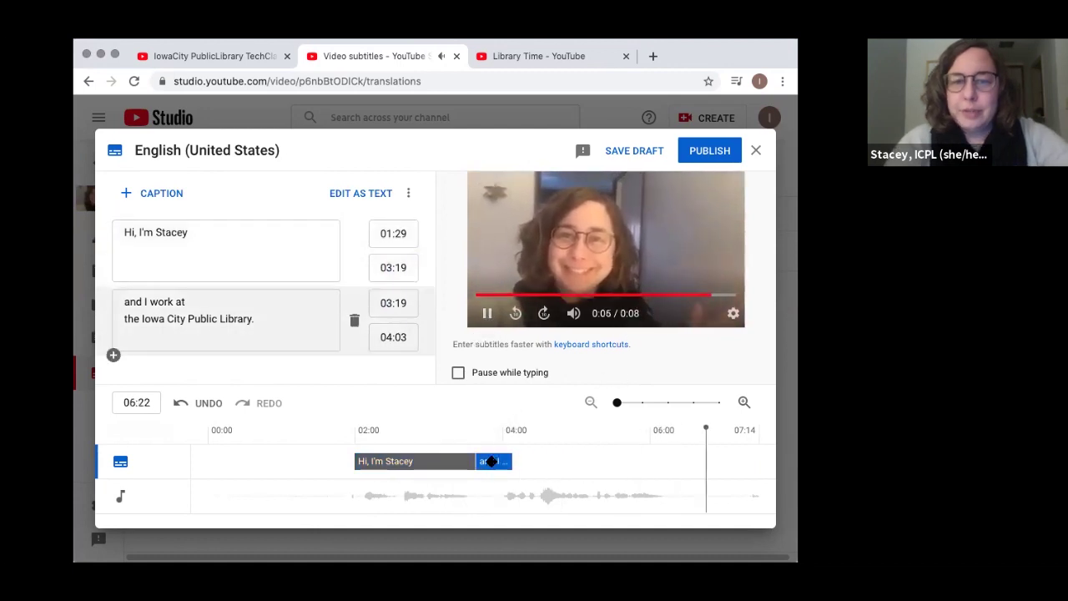
left_click(391, 338)
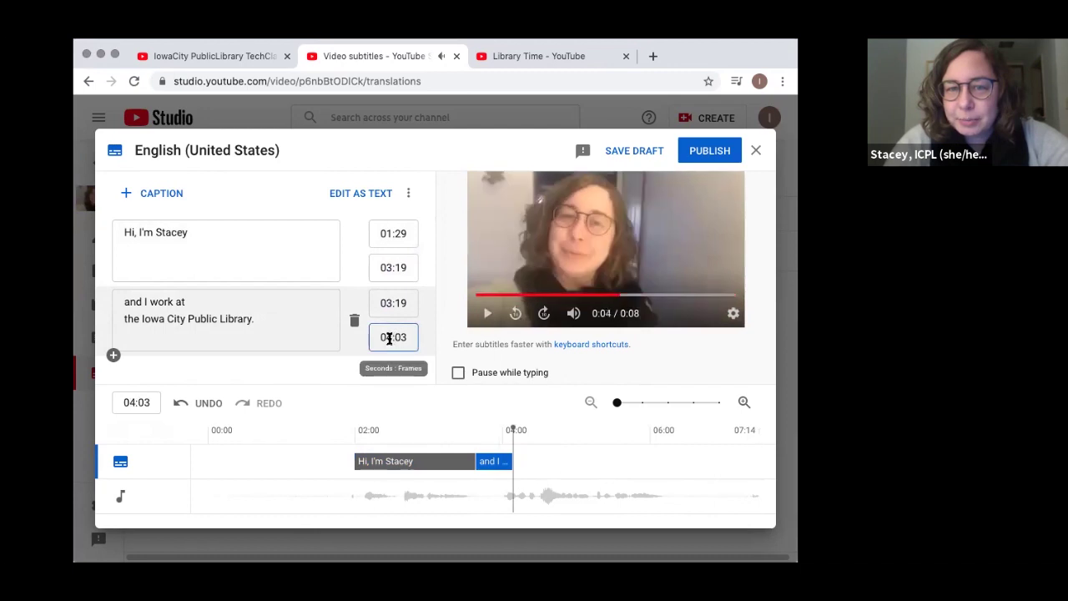
key("BackSpace")
type("5")
key("Right")
key("Right")
key("BackSpace")
type("5")
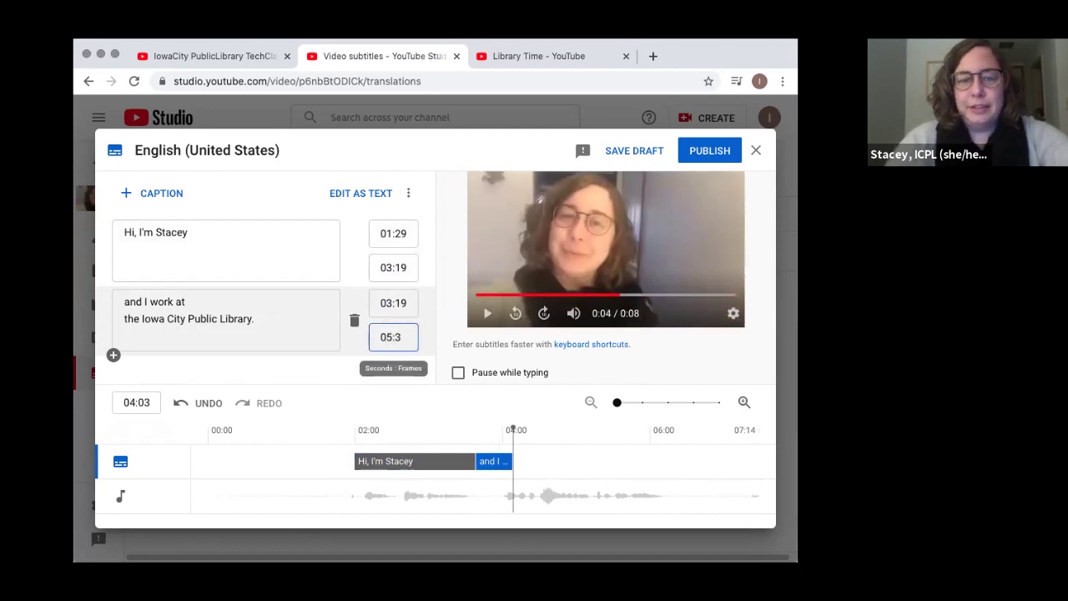
Replay the captioned video to check the timing of both captions and publish the English (United States) subtitles.
left_click(336, 427)
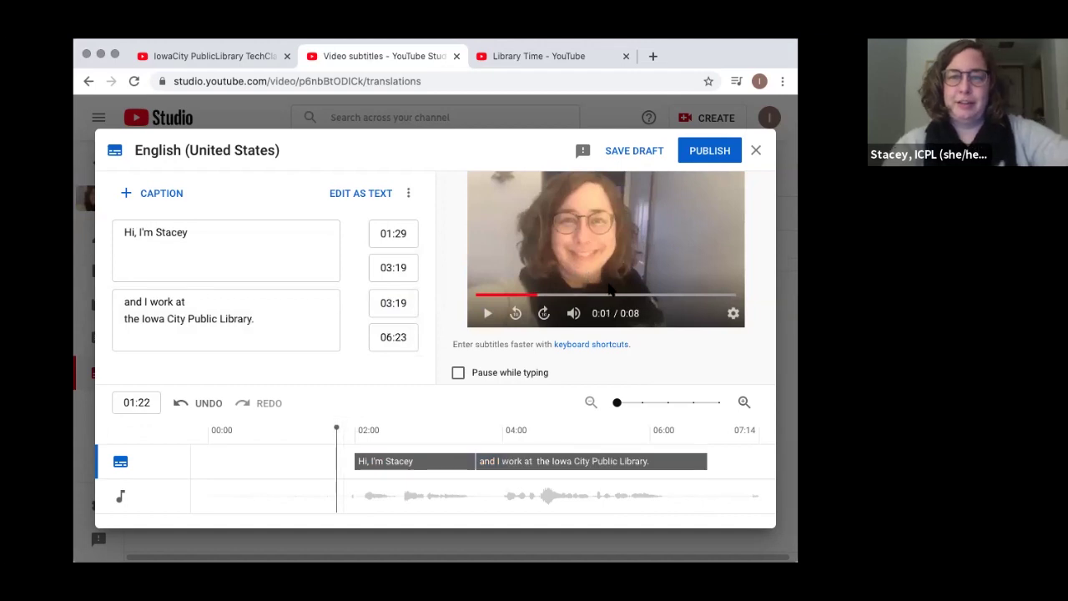
left_click(488, 313)
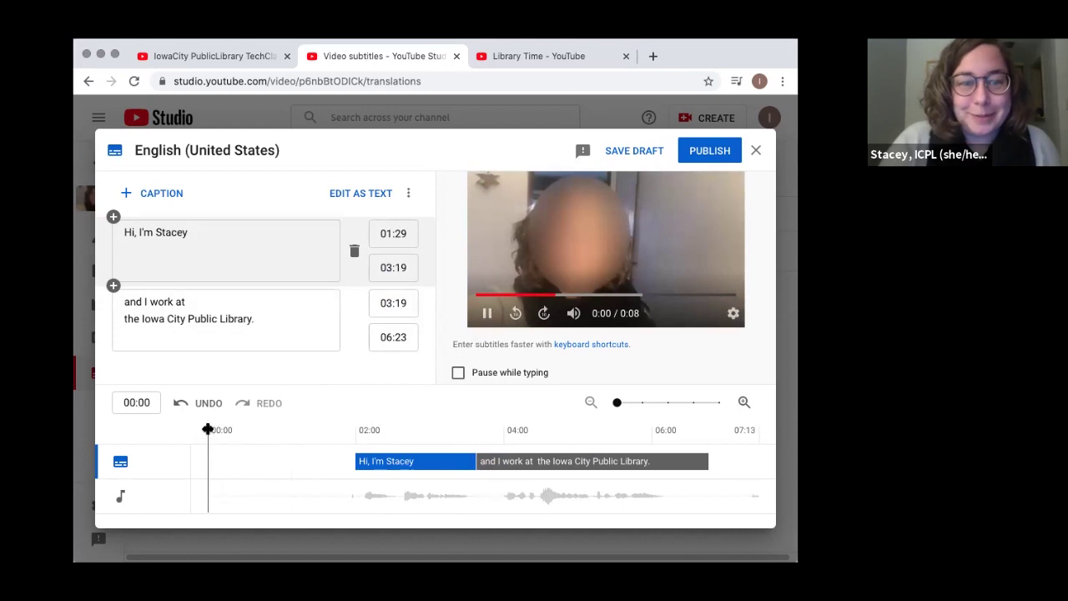
left_click_drag(208, 428, 308, 425)
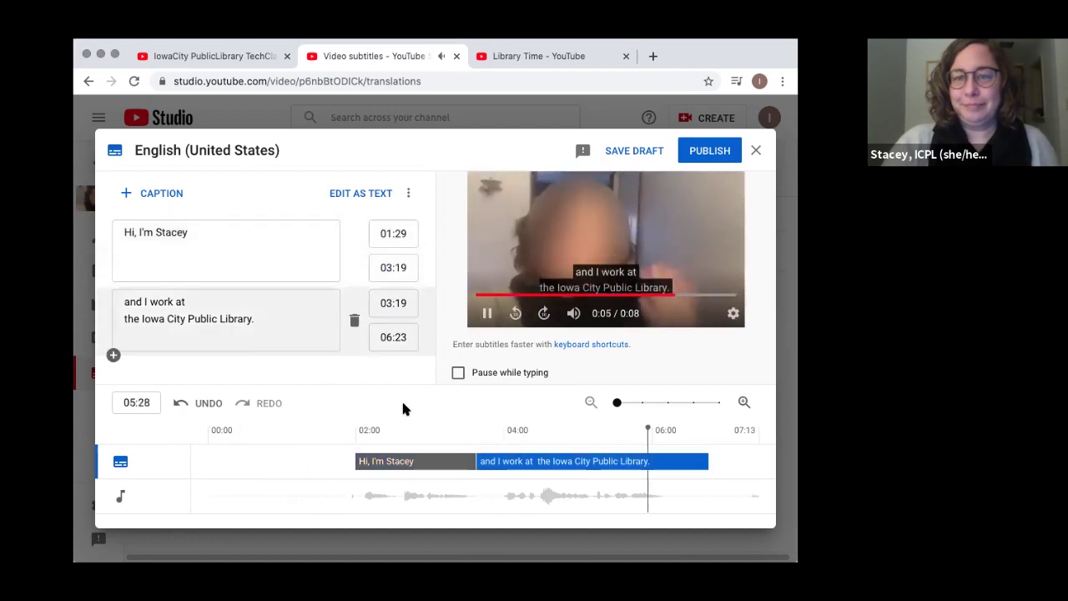
left_click(665, 250)
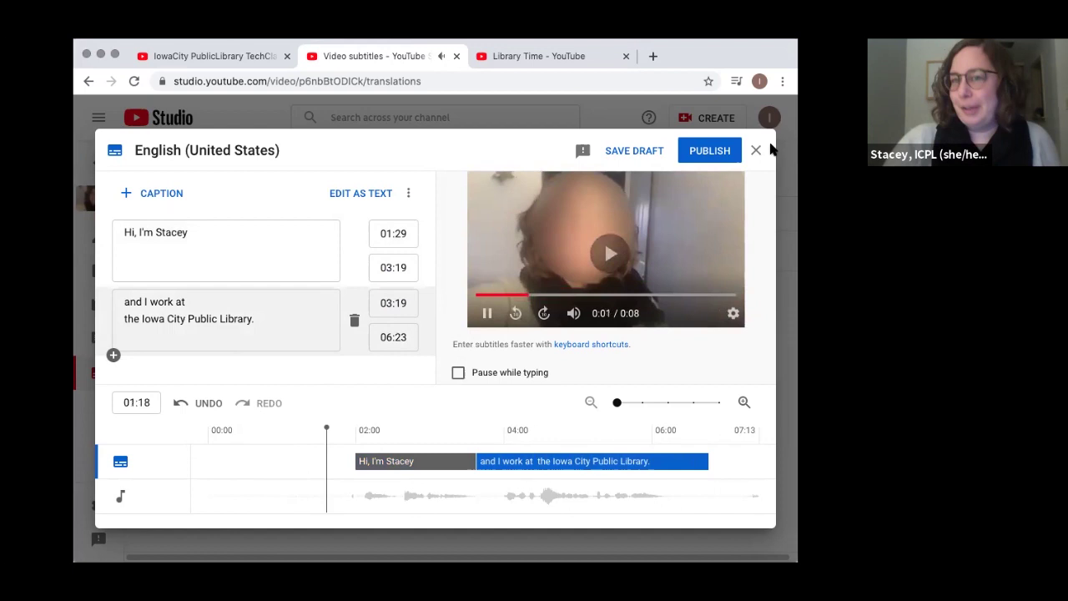
left_click(488, 313)
left_click(700, 150)
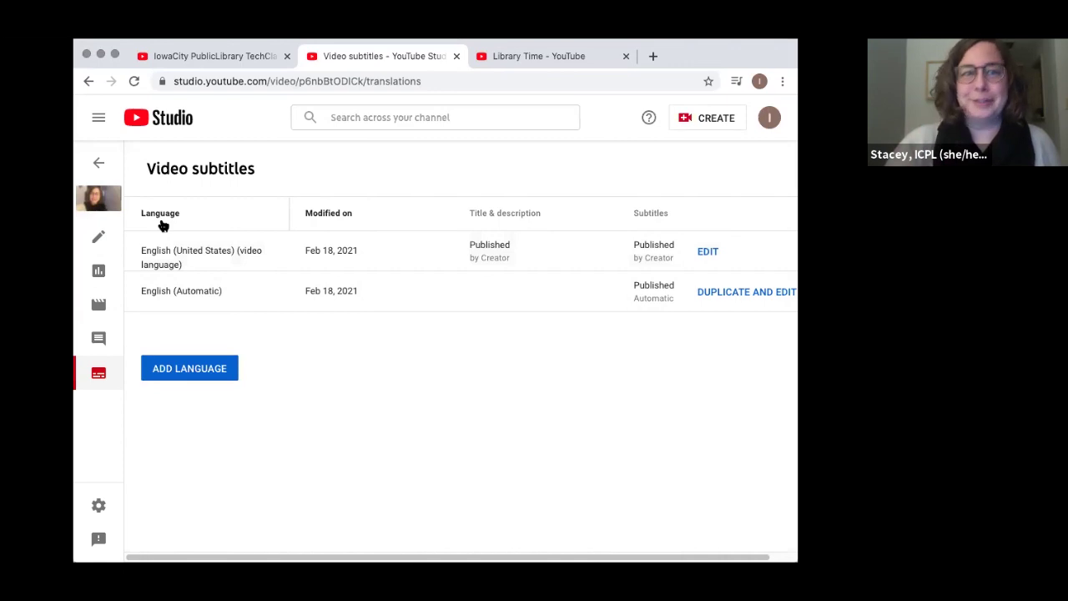
Open the details of the published Library Time video from the channel content and follow its video link to the watch page.
left_click(99, 167)
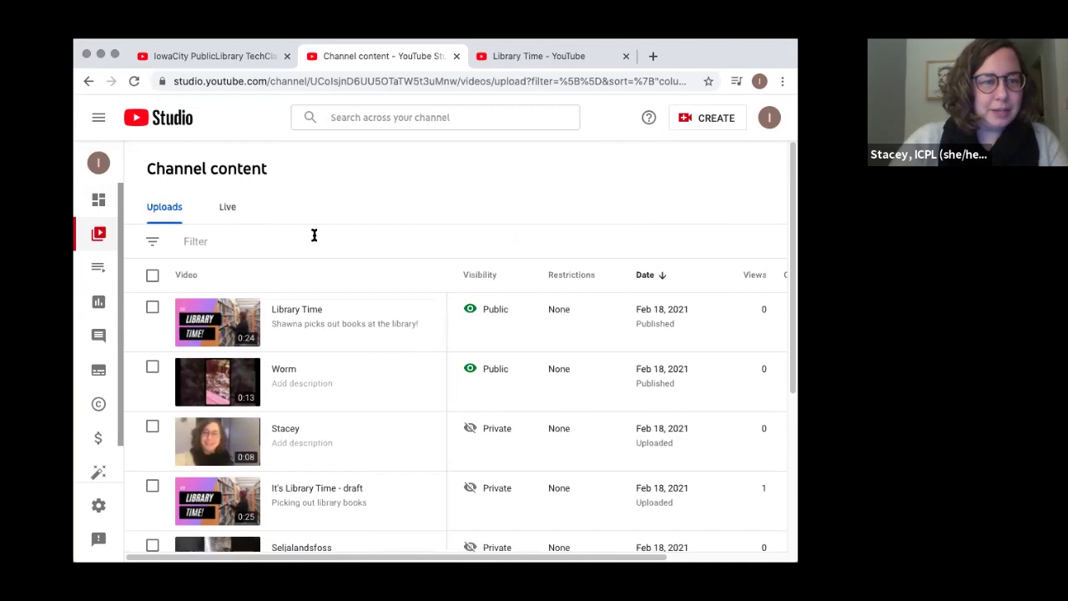
scroll(324, 403, "down", 1)
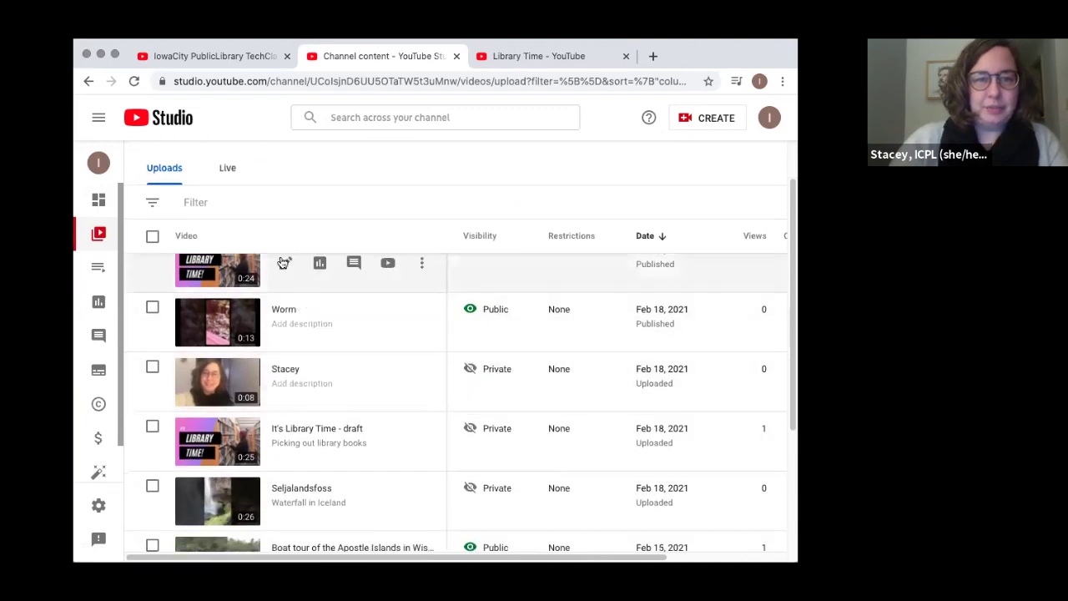
scroll(390, 390, "up", 1)
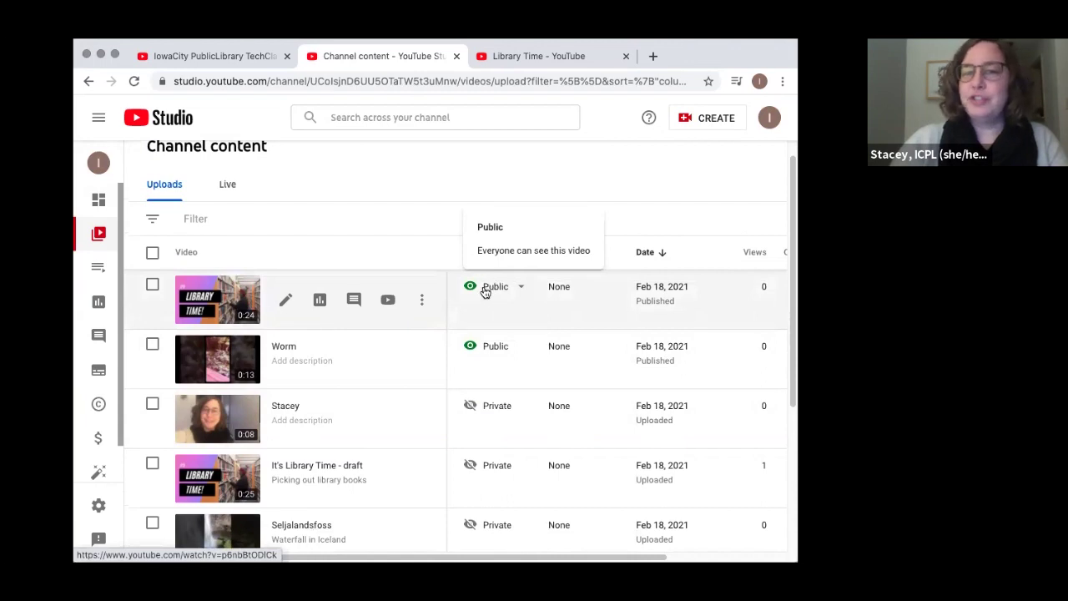
left_click(220, 296)
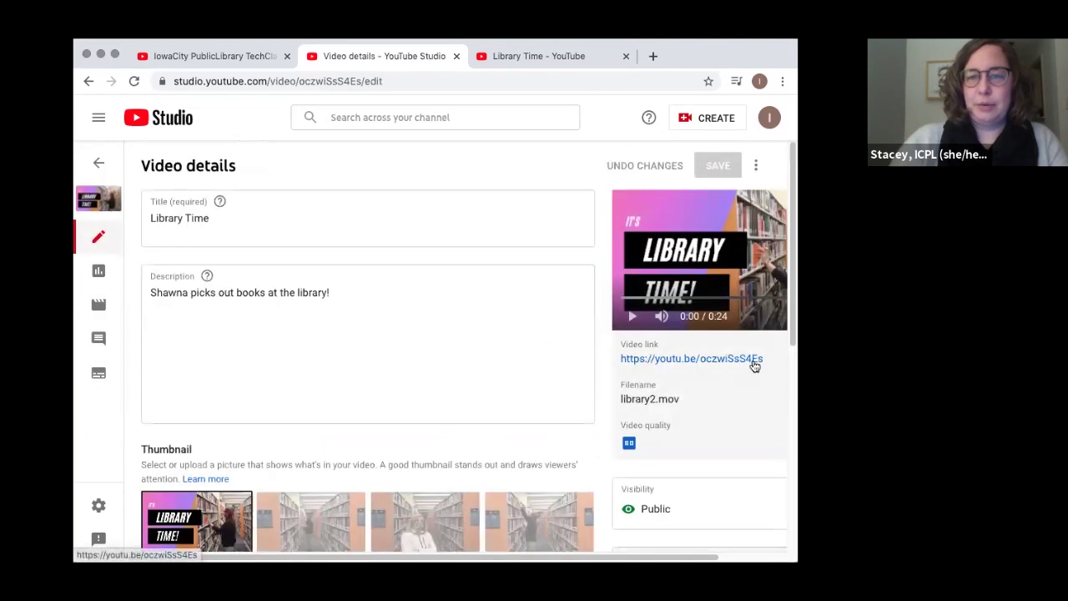
left_click_drag(764, 359, 621, 356)
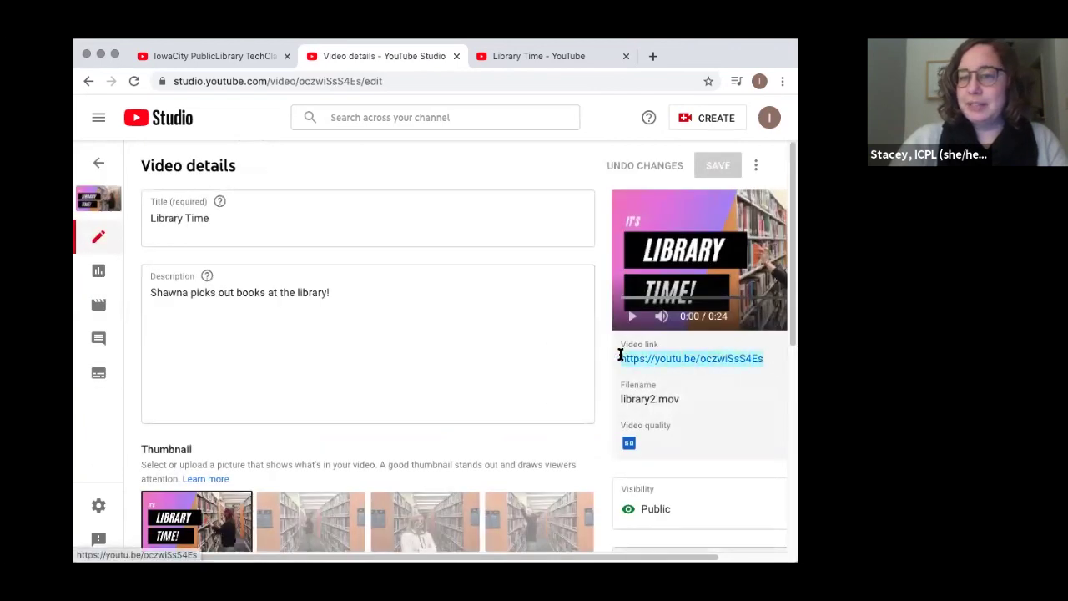
left_click(686, 365)
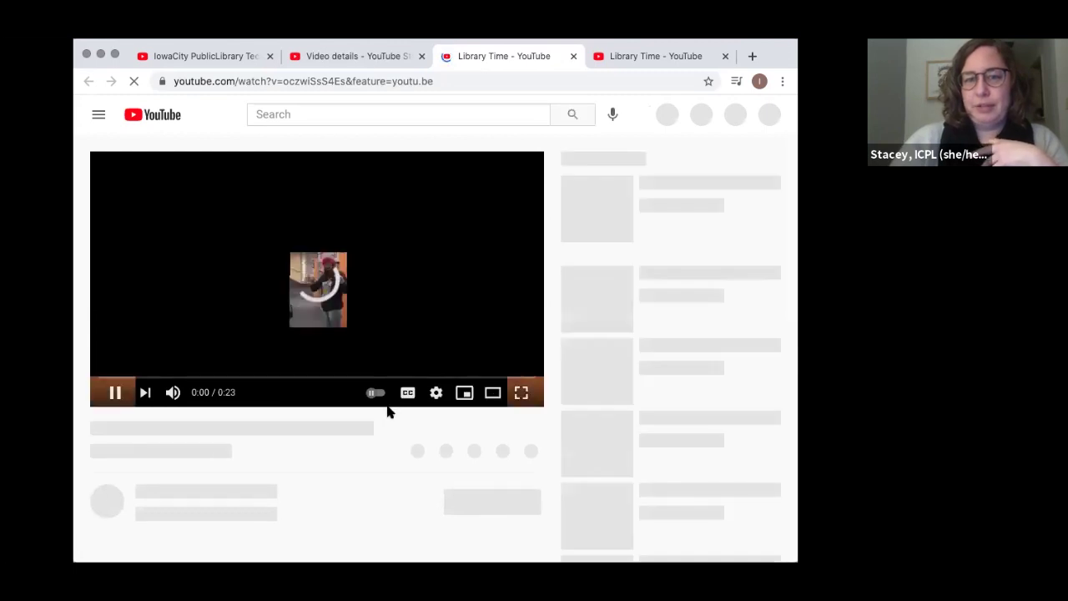
Pause the Library Time video, view its sharing options and close them again.
left_click(115, 392)
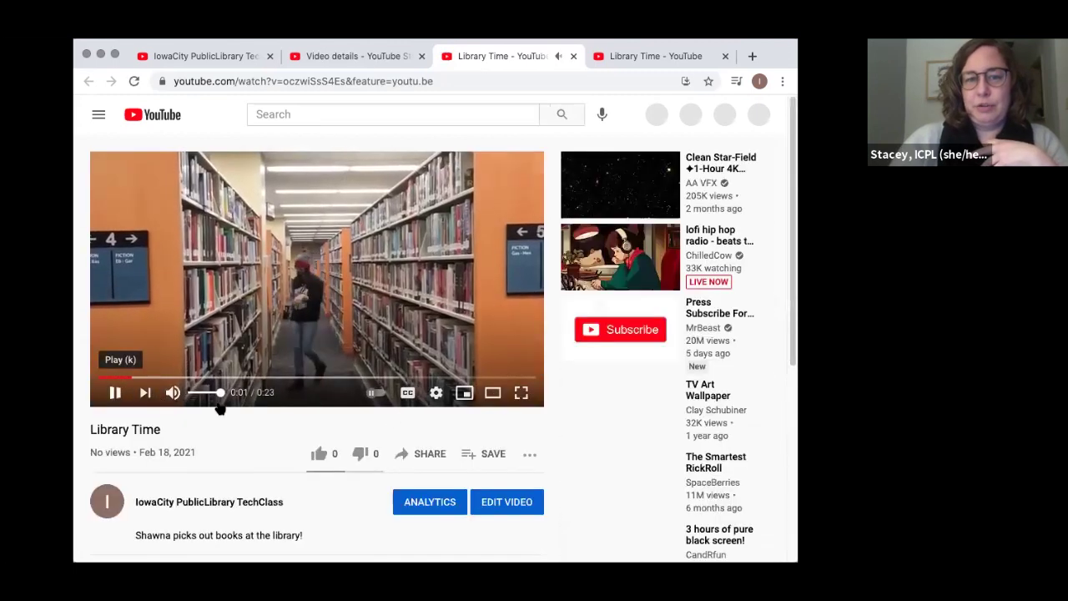
left_click(423, 458)
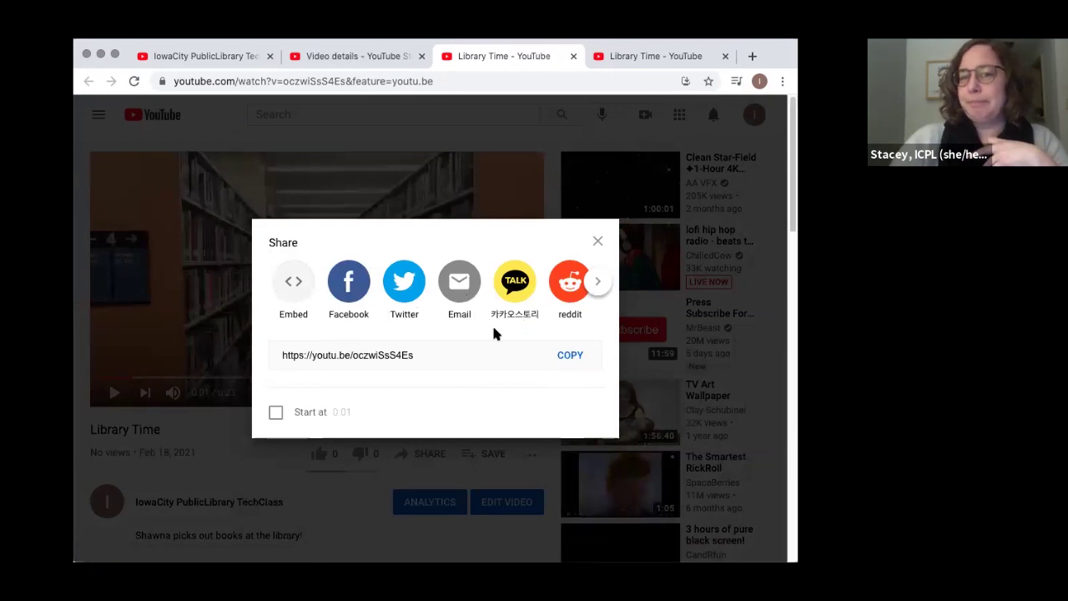
left_click(596, 242)
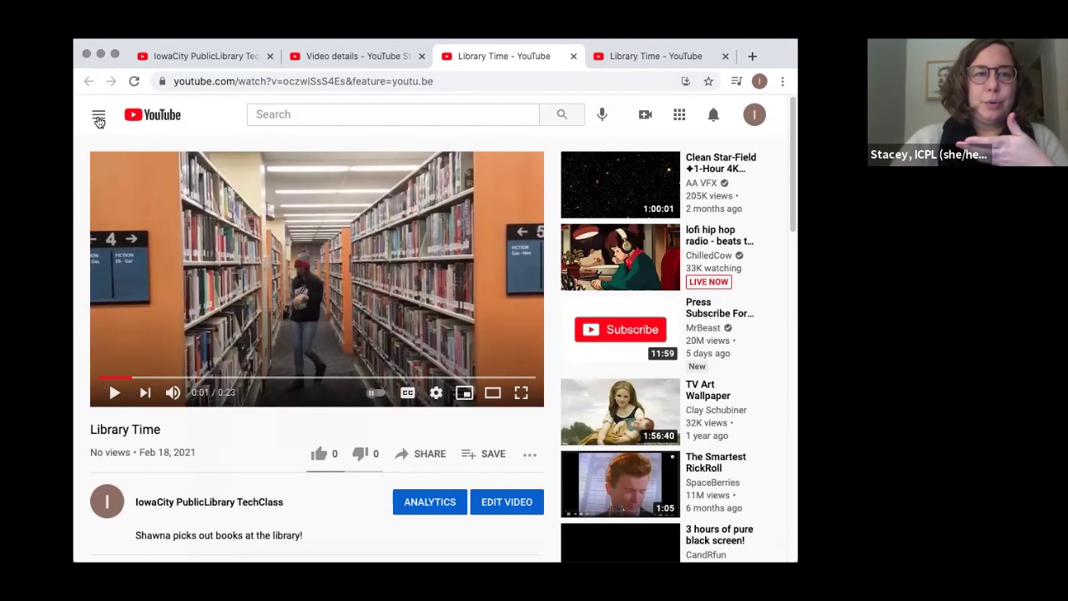
Return to YouTube Studio and review the channel dashboard and the channel analytics overview for the last 28 days.
left_click(332, 58)
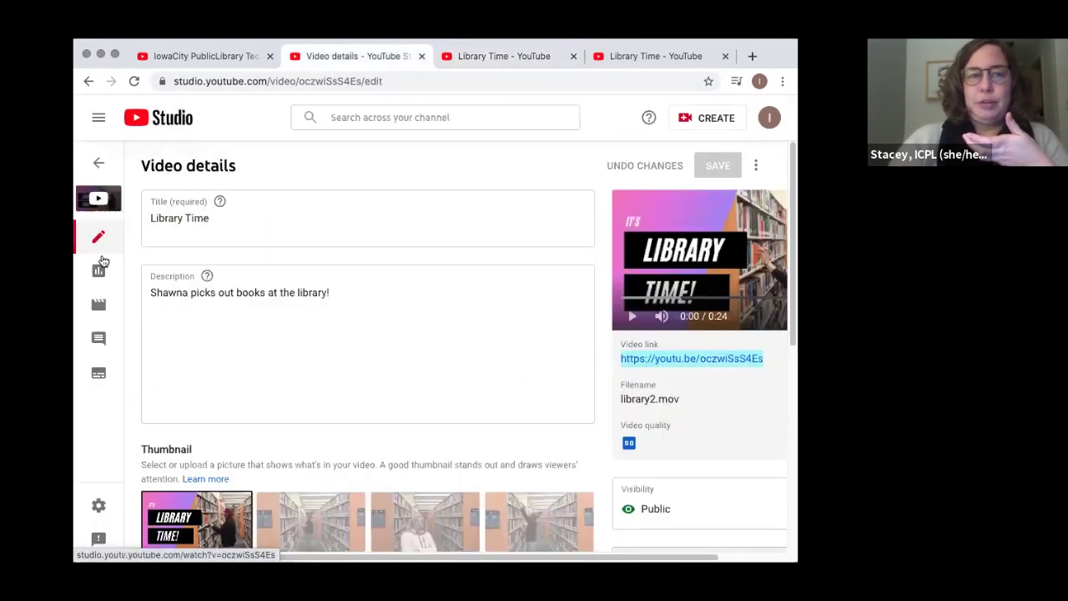
left_click(99, 166)
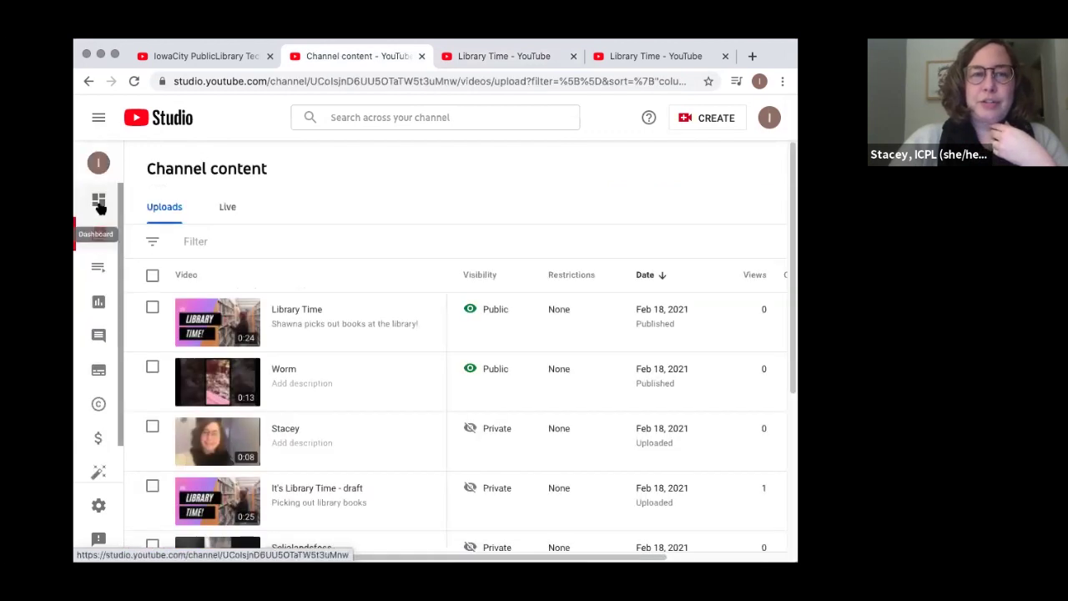
left_click(98, 204)
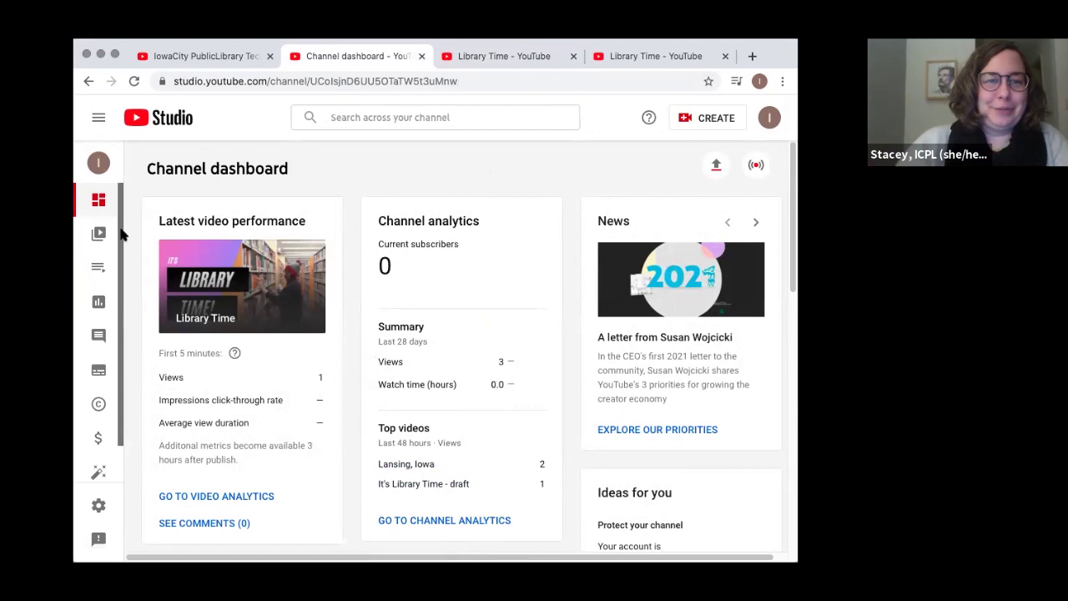
left_click(98, 303)
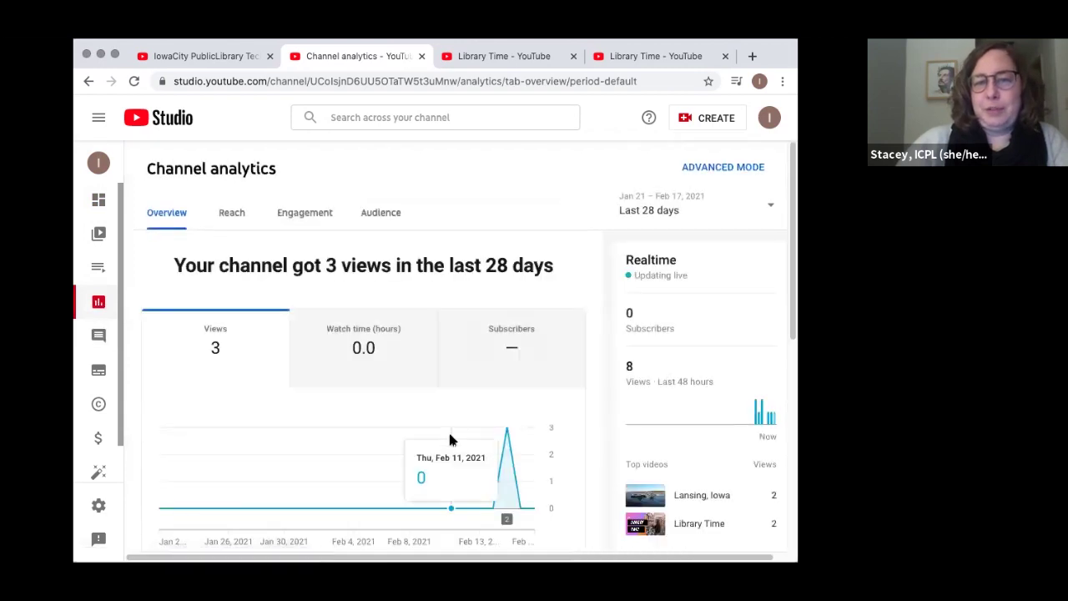
scroll(362, 392, "down", 4)
scroll(362, 392, "up", 4)
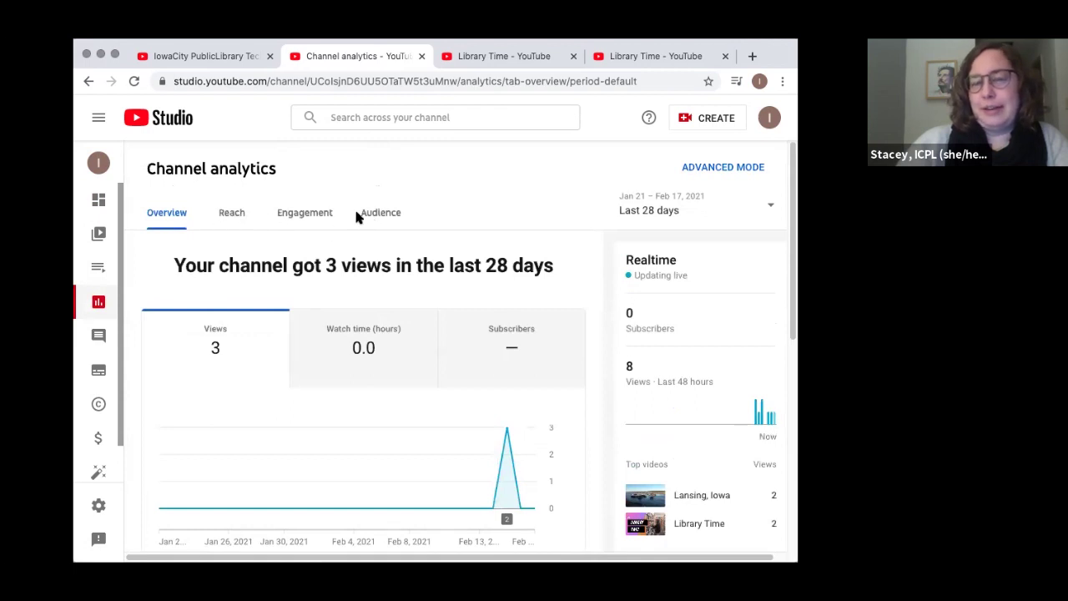
Examine the views, comments and likes of each uploaded video in the channel content list.
left_click(98, 237)
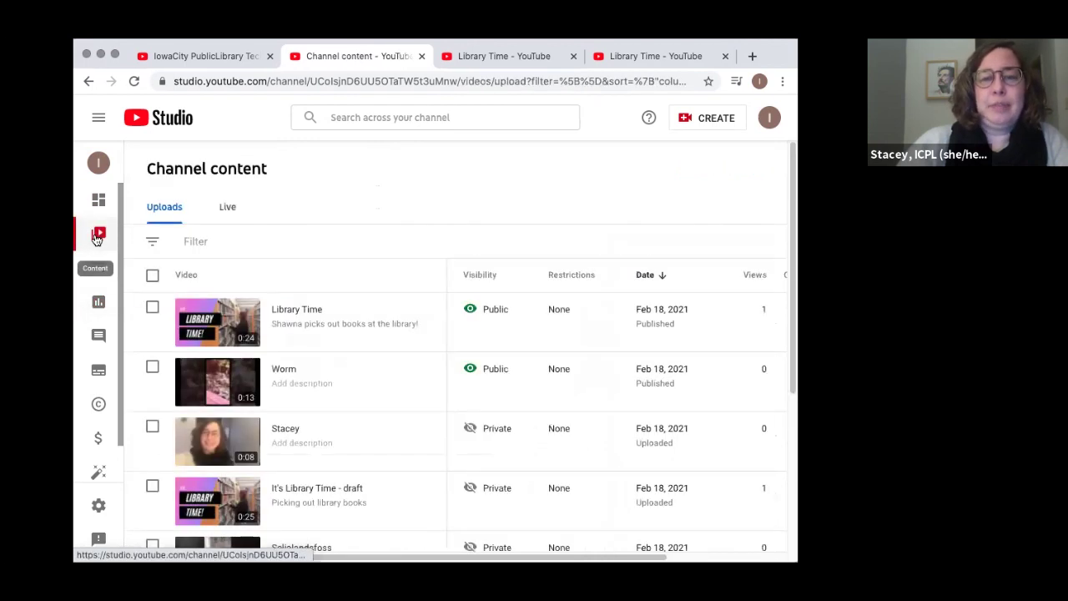
scroll(622, 332, "right", 3)
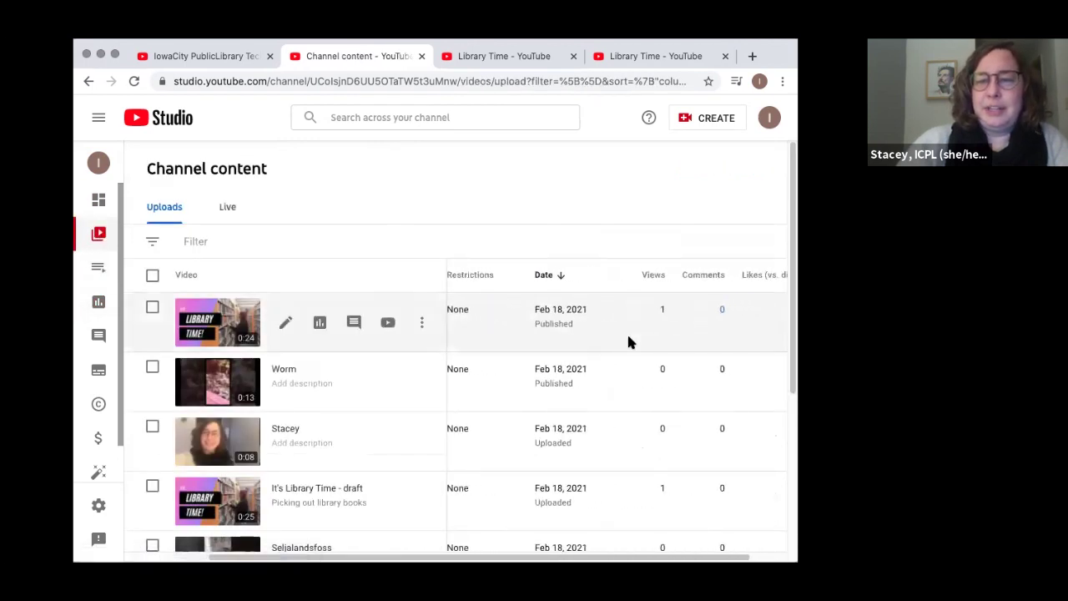
scroll(662, 309, "right", 2)
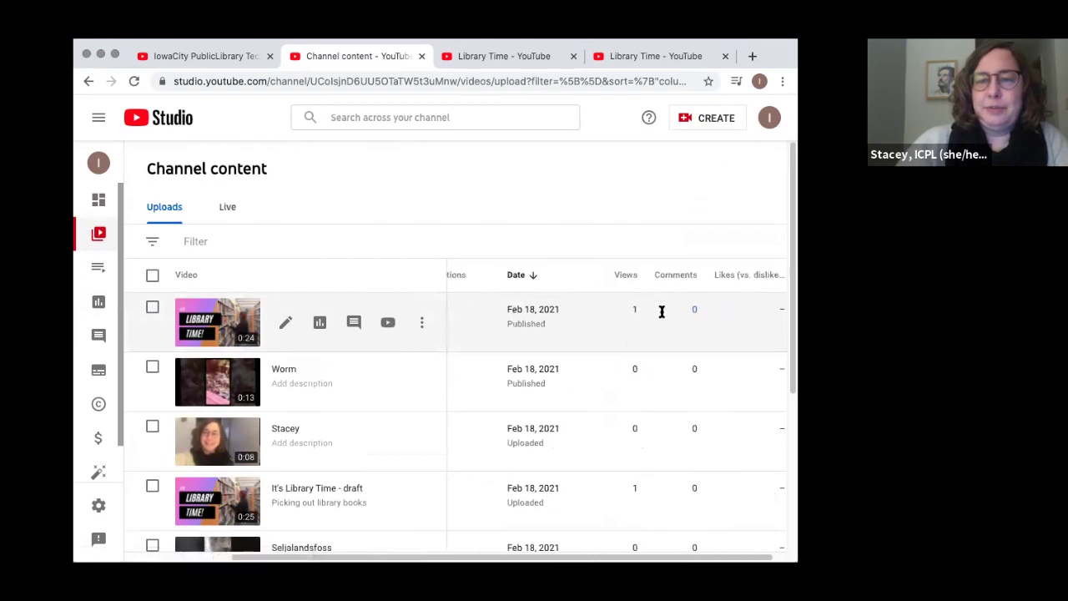
mouse_move(731, 313)
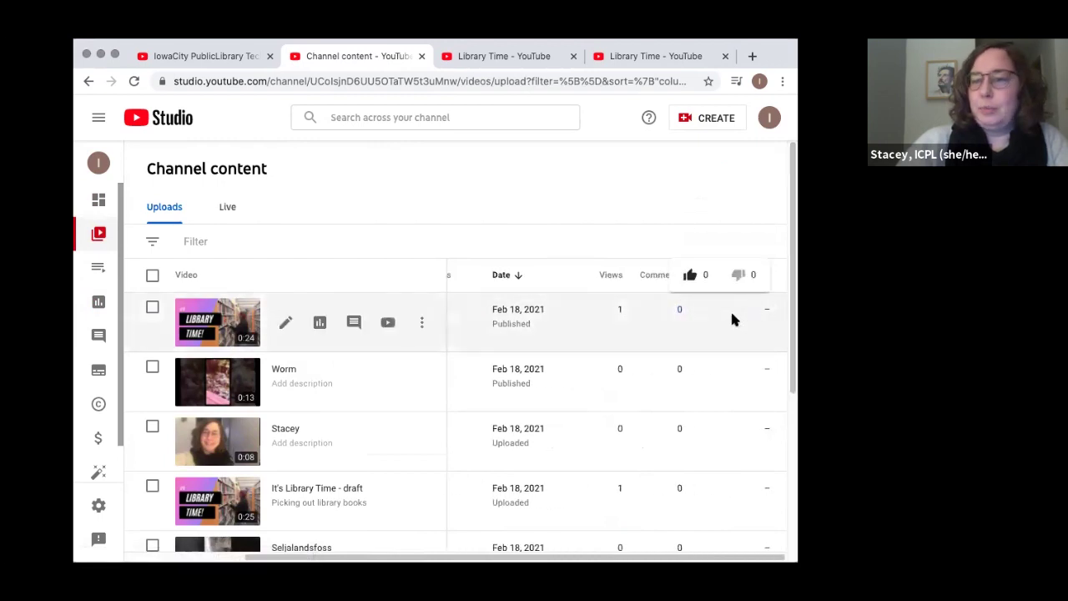
scroll(734, 430, "down", 5)
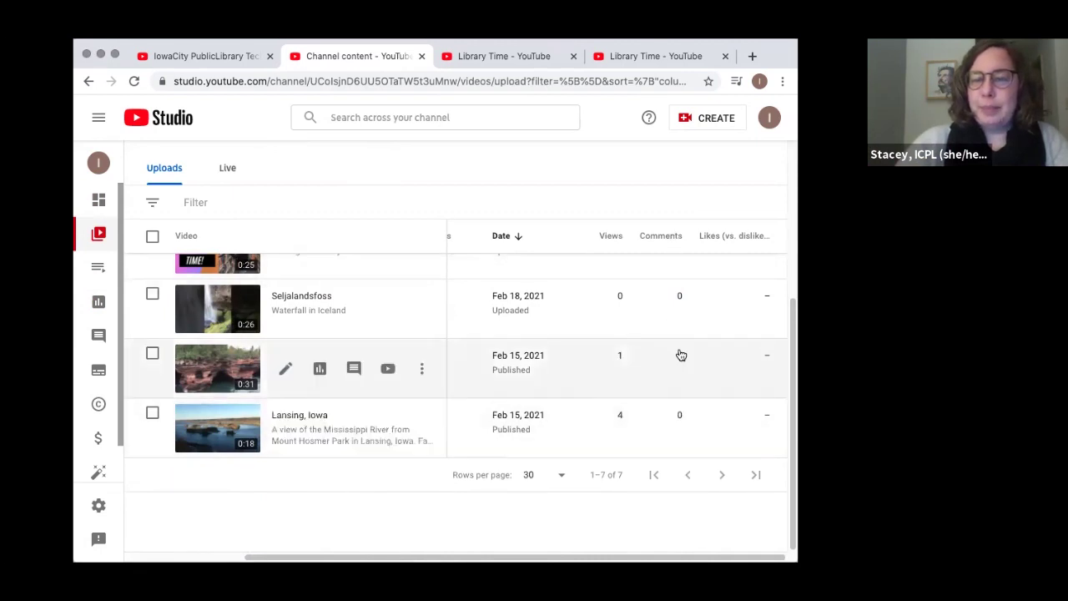
scroll(681, 355, "up", 4)
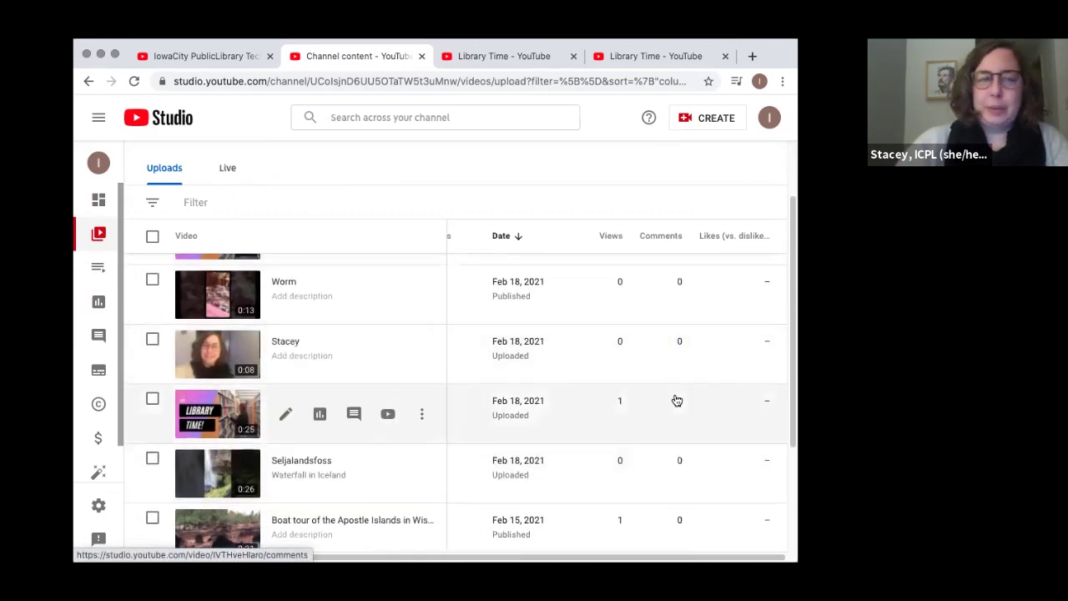